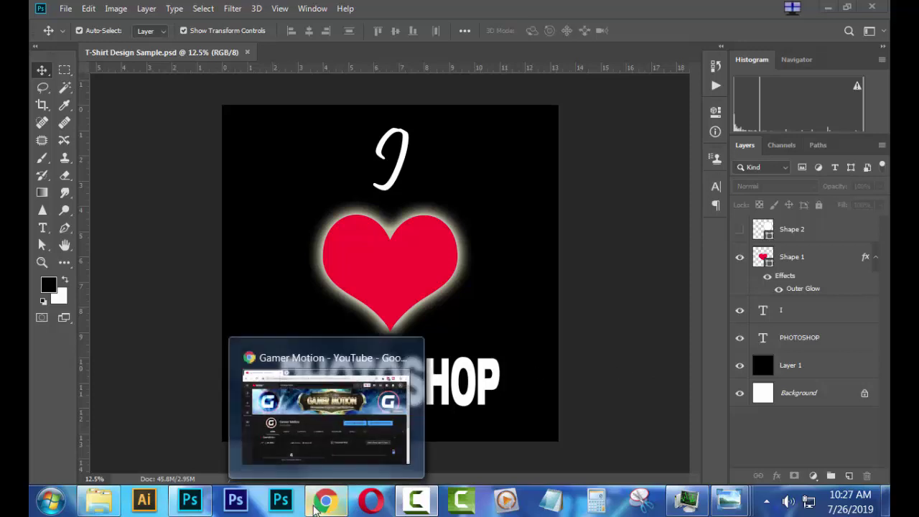
Switch from Photoshop to the Gamer Motion YouTube channel in Chrome
{"action": "left_click", "coordinate": [314, 508]}
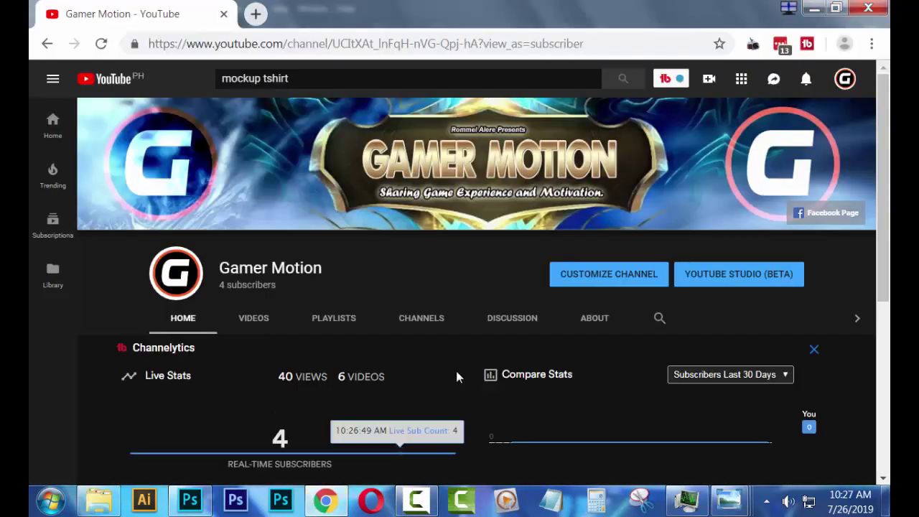
Browse the Gamer Motion channel's Videos tab, scrolling through its uploads
{"action": "left_click", "coordinate": [265, 321]}
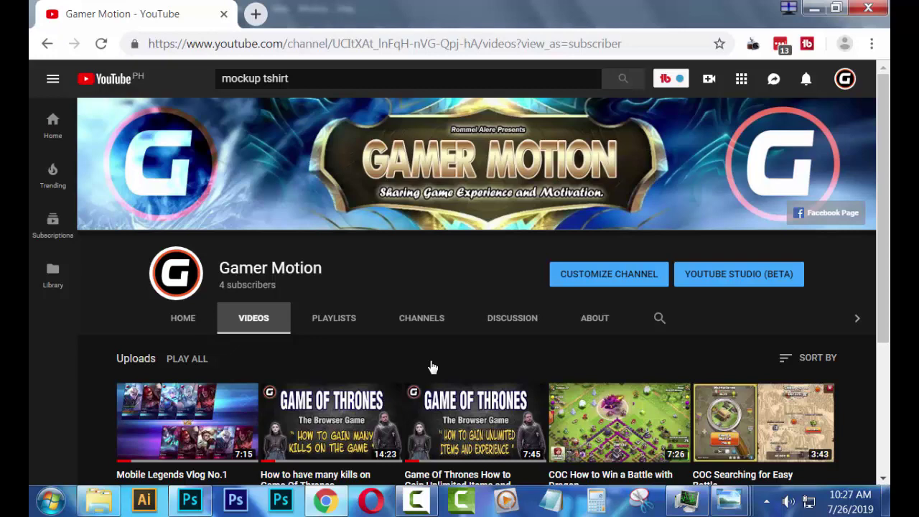
{"action": "scroll", "coordinate": [453, 355], "scroll_direction": "down", "scroll_amount": 2}
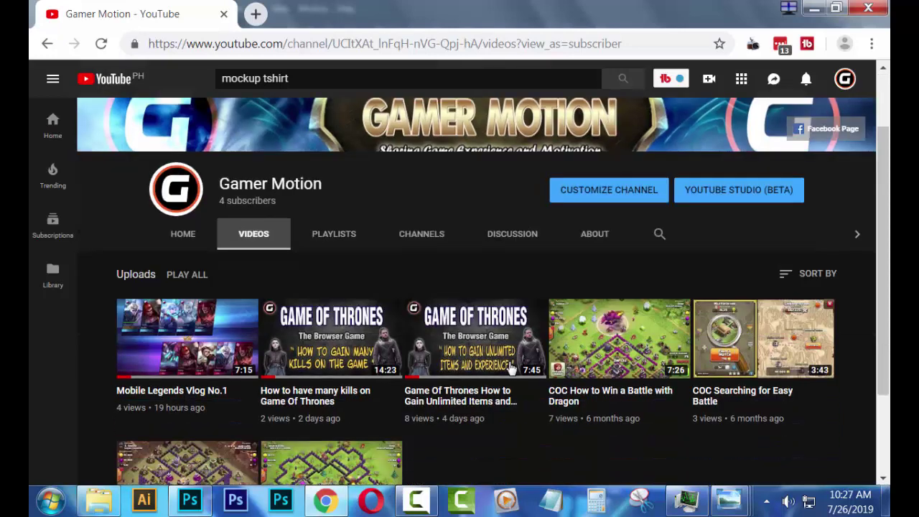
{"action": "scroll", "coordinate": [677, 410], "scroll_direction": "up", "scroll_amount": 2}
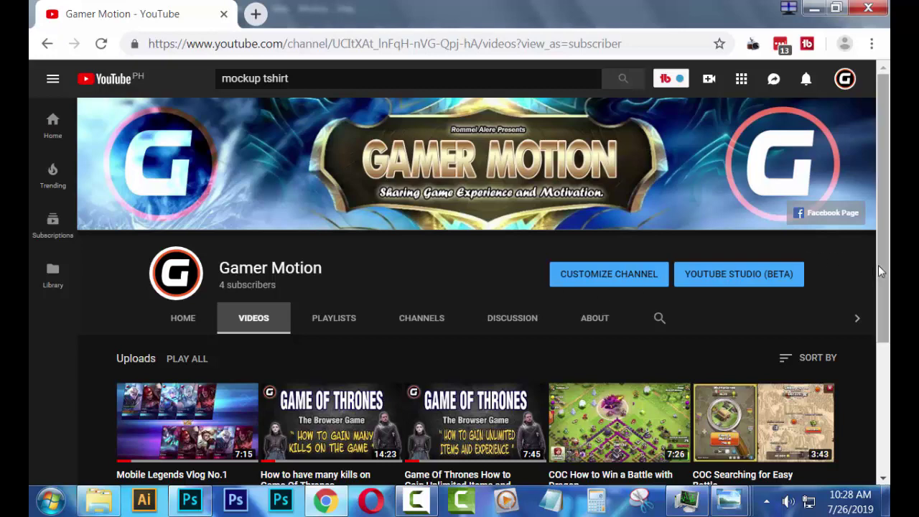
{"action": "left_click_drag", "start_coordinate": [879, 265], "coordinate": [889, 354]}
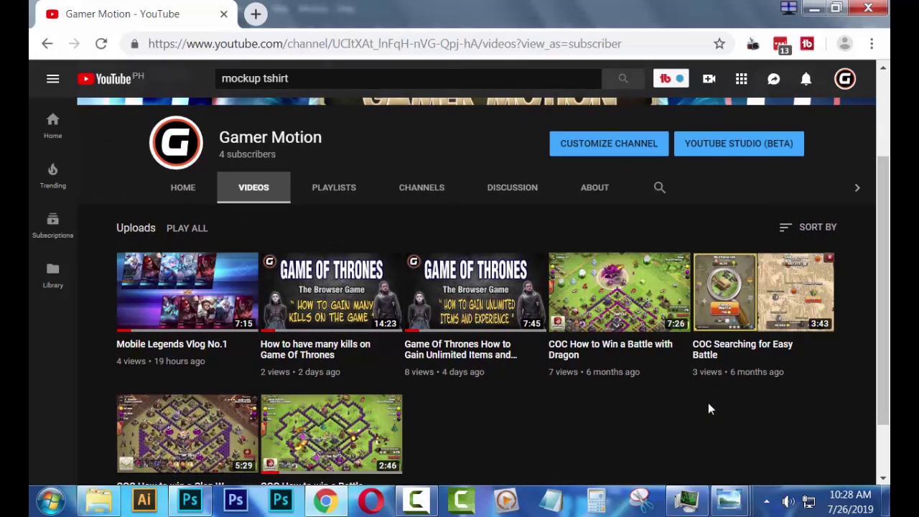
{"action": "mouse_move", "coordinate": [186, 309]}
{"action": "scroll", "coordinate": [476, 425], "scroll_direction": "up", "scroll_amount": 2}
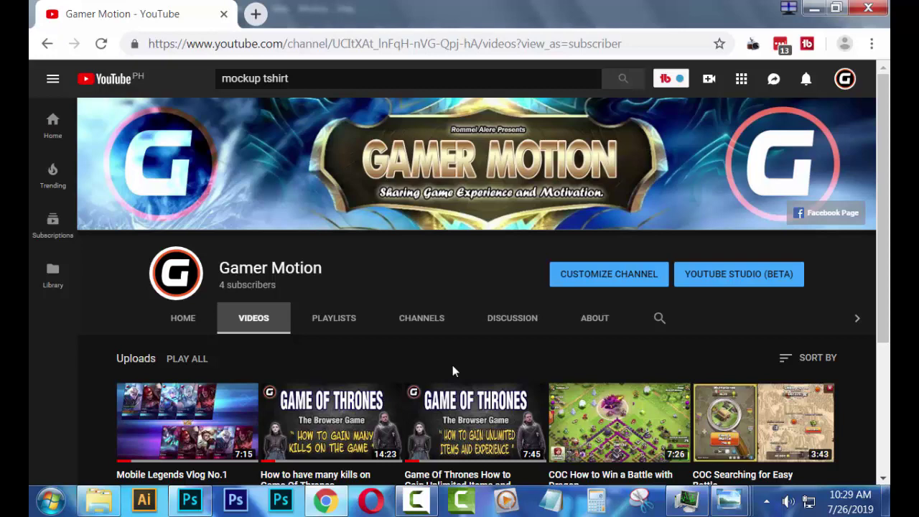
{"action": "scroll", "coordinate": [452, 365], "scroll_direction": "down", "scroll_amount": 1}
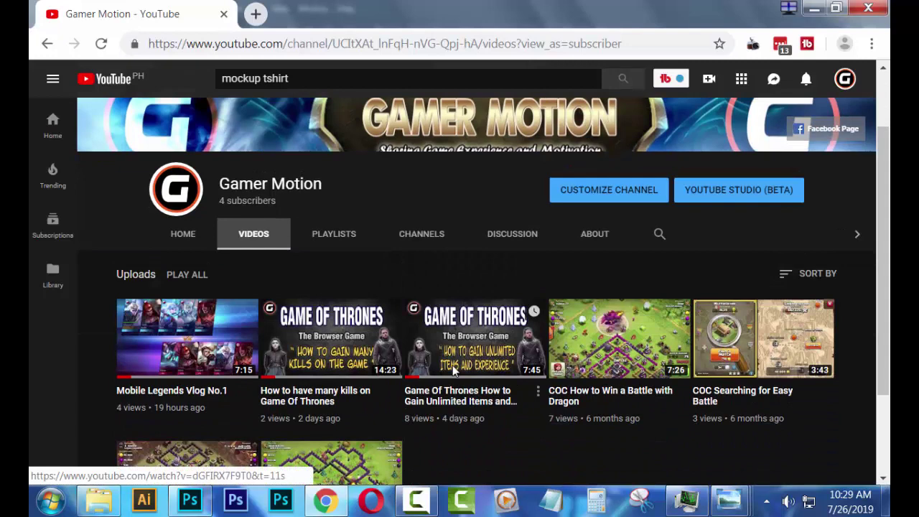
{"action": "scroll", "coordinate": [468, 266], "scroll_direction": "up", "scroll_amount": 1}
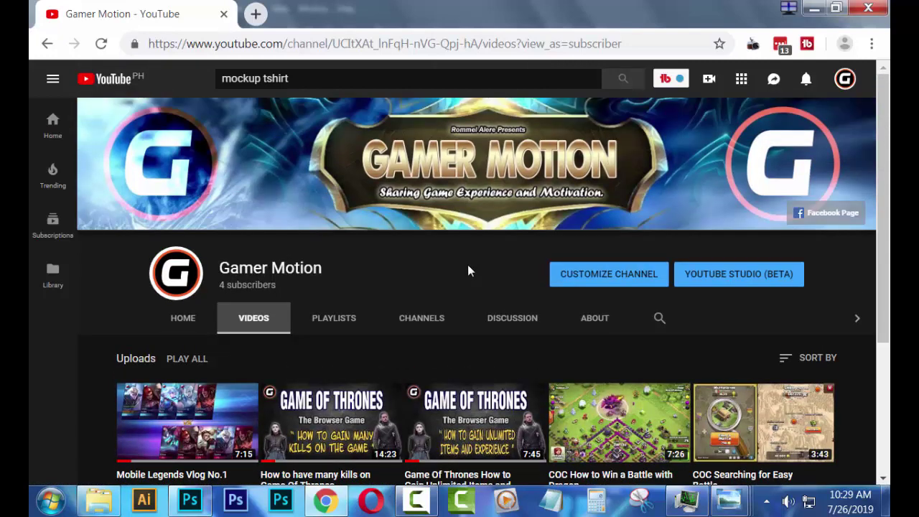
{"action": "mouse_move", "coordinate": [189, 500]}
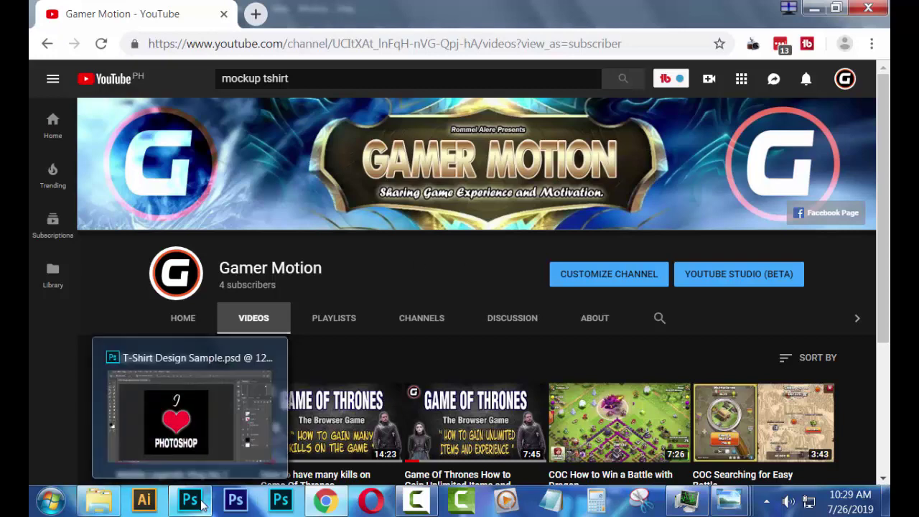
Bring back Photoshop's T-Shirt Design Sample, then preview the open Photo Viewer windows
{"action": "left_click", "coordinate": [202, 505]}
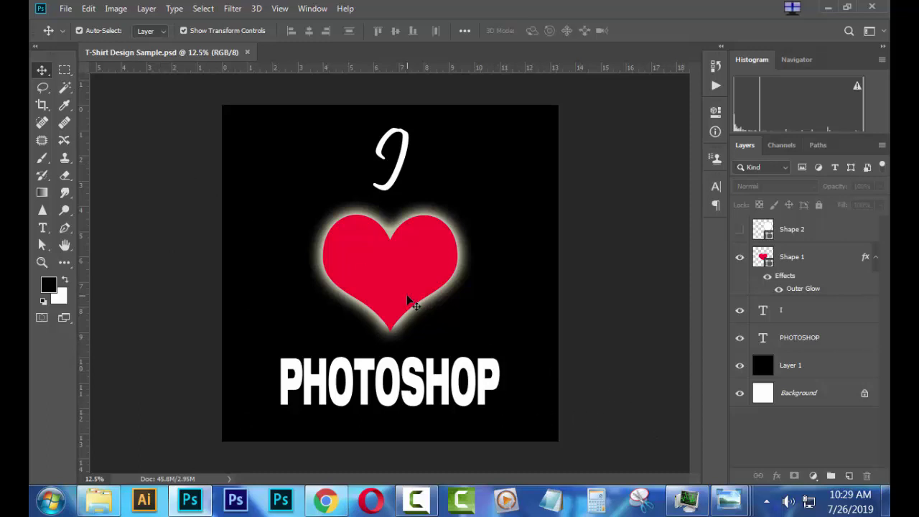
{"action": "left_click", "coordinate": [727, 502]}
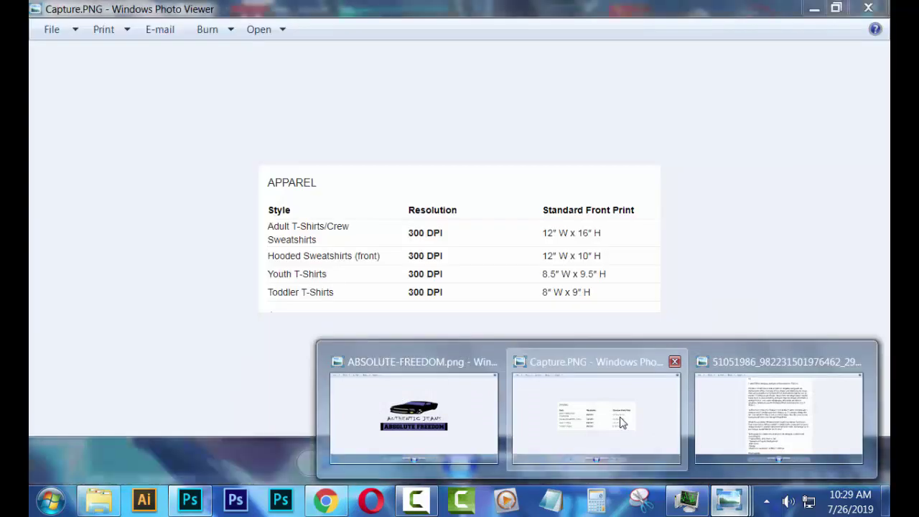
View the Capture.PNG apparel print-size chart, then return to the Photoshop design
{"action": "left_click", "coordinate": [614, 396]}
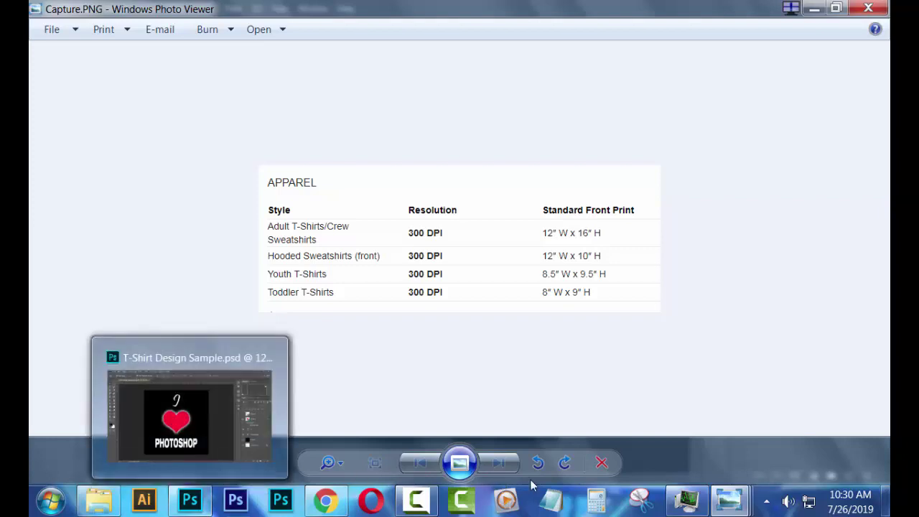
{"action": "left_click", "coordinate": [190, 501]}
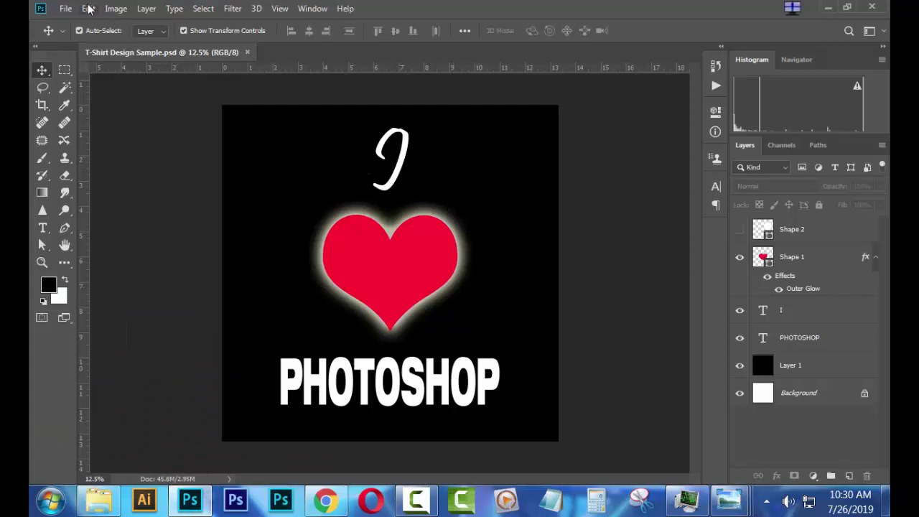
Start a new 4000 x 4000 px, 300 ppi document, then revisit the print-size chart
{"action": "left_click", "coordinate": [66, 8]}
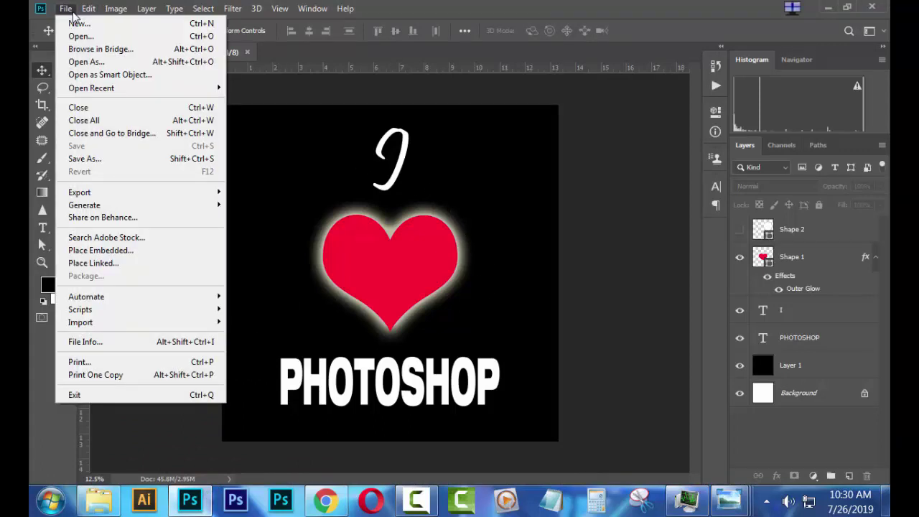
{"action": "key", "text": "Escape"}
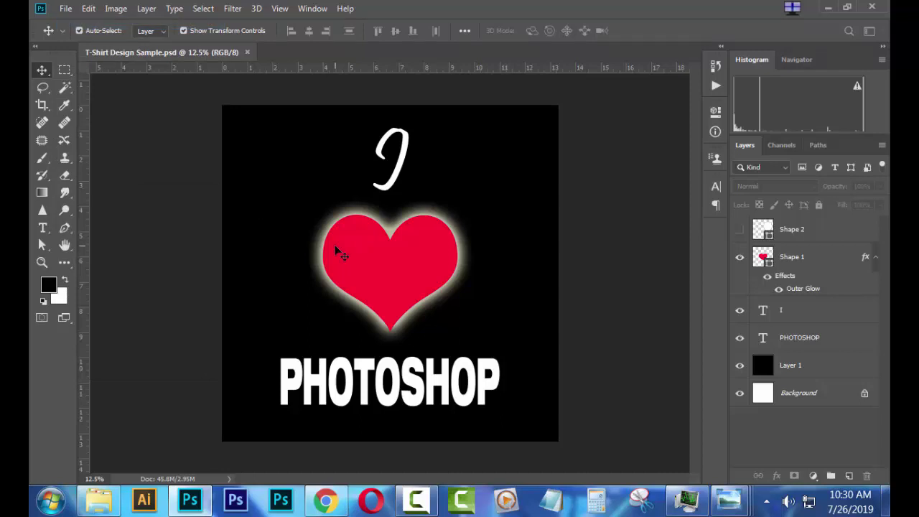
{"action": "key", "text": "ctrl+n"}
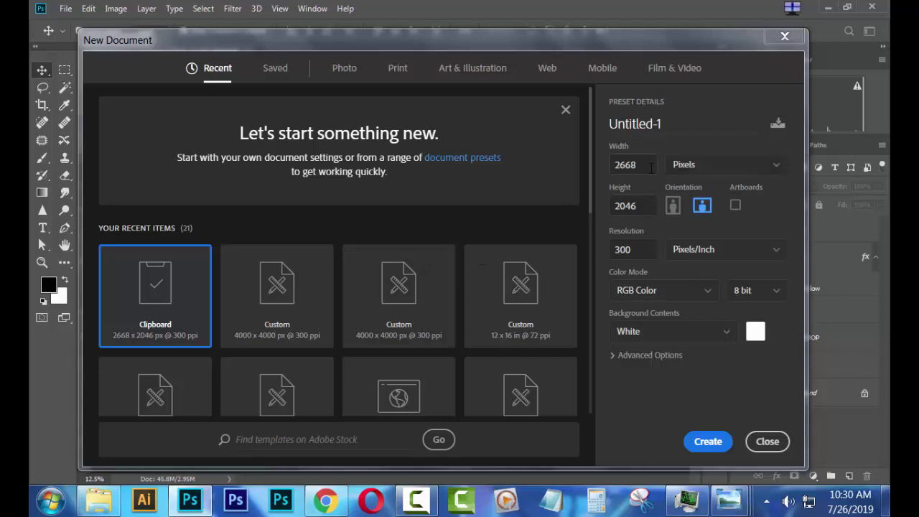
{"action": "double_click", "coordinate": [607, 167]}
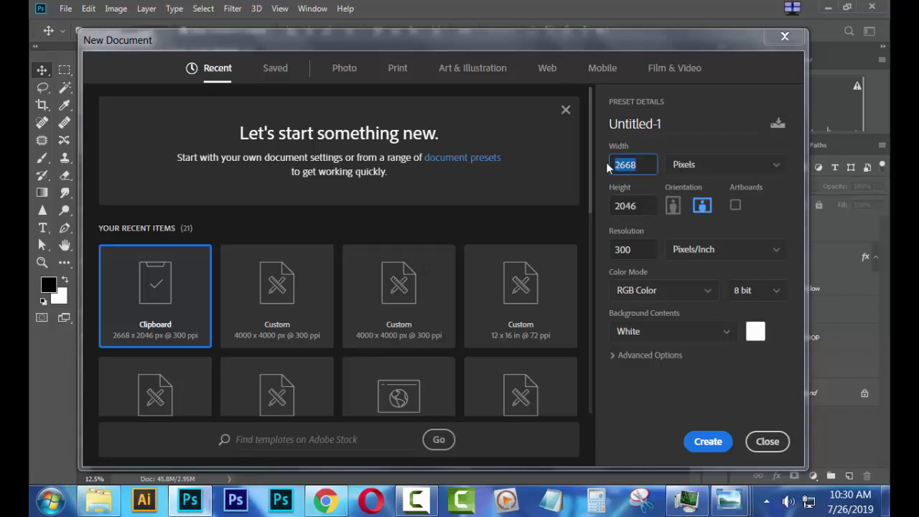
{"action": "type", "text": "400"}
{"action": "type", "text": "0"}
{"action": "key", "text": "Tab"}
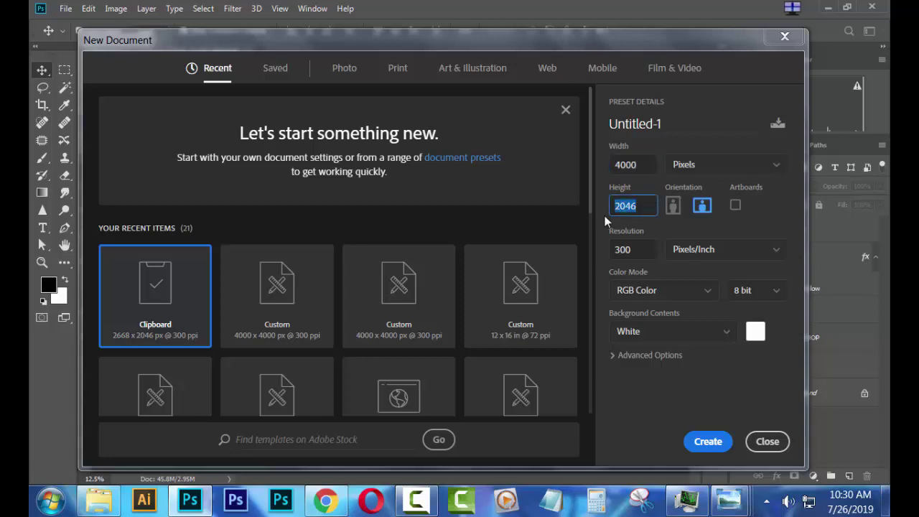
{"action": "type", "text": "4000"}
{"action": "left_click", "coordinate": [608, 447]}
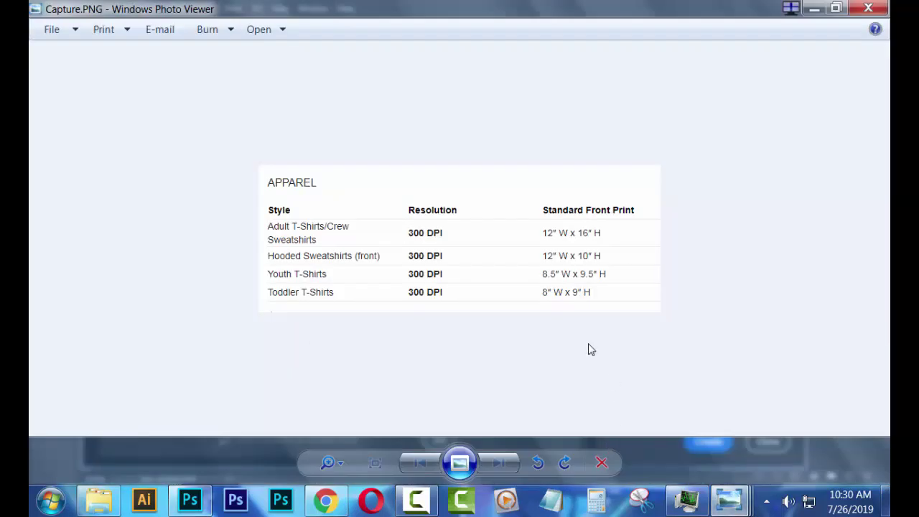
Read the client brief (300dpi, max 4000px x 4000px), then return to Photoshop's new-document setup
{"action": "scroll", "coordinate": [514, 310], "scroll_direction": "up", "scroll_amount": 1}
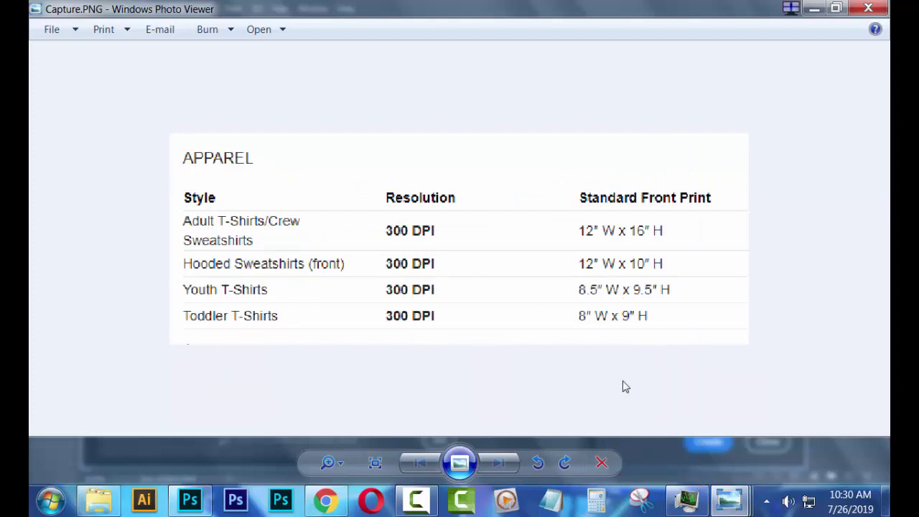
{"action": "mouse_move", "coordinate": [729, 500]}
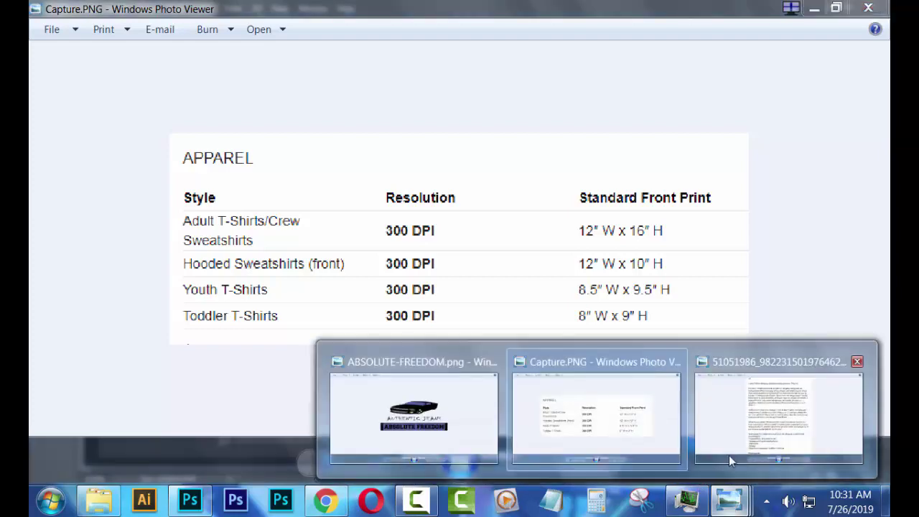
{"action": "left_click", "coordinate": [728, 455]}
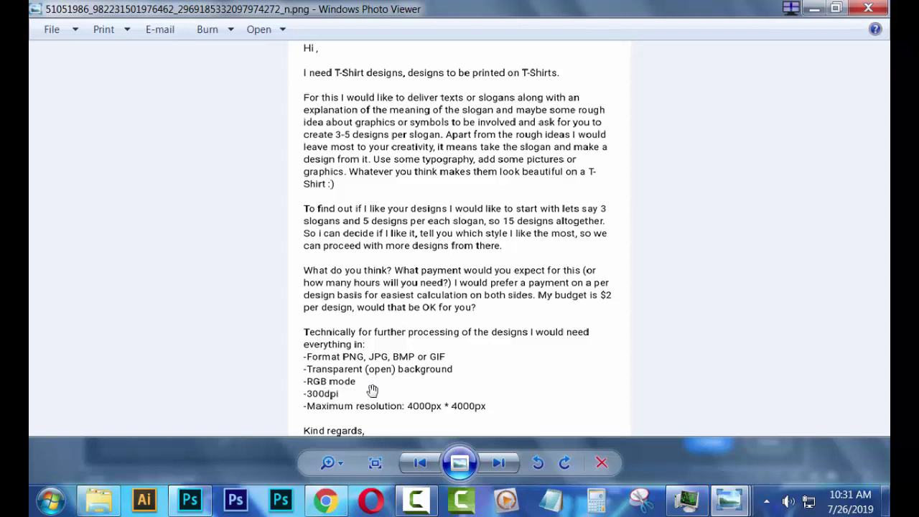
{"action": "left_click", "coordinate": [192, 500]}
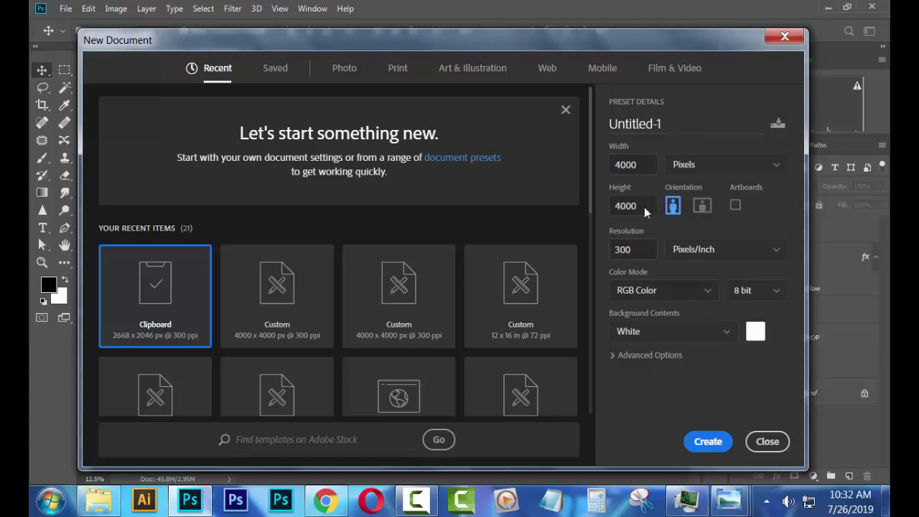
Name the 4000 x 4000 px document 'Sample T shirt 2' and create it
{"action": "left_click_drag", "start_coordinate": [662, 123], "coordinate": [598, 127]}
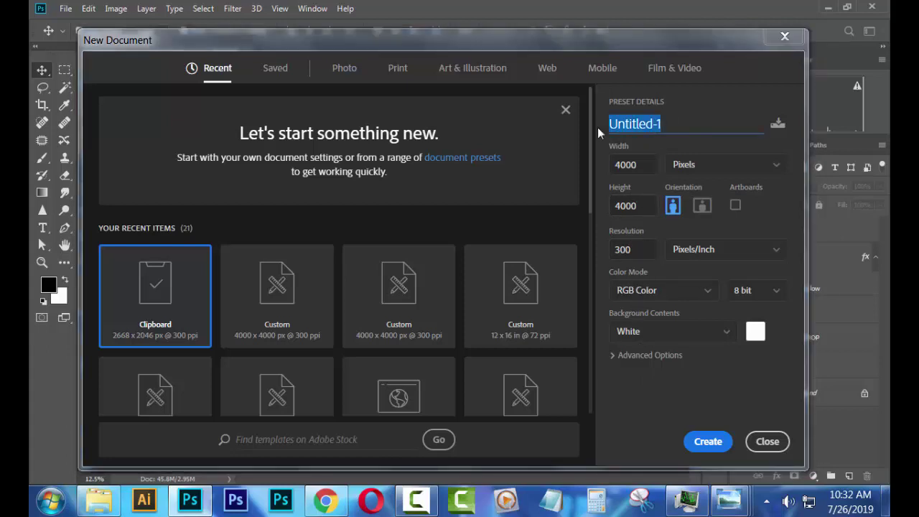
{"action": "type", "text": "Sample"}
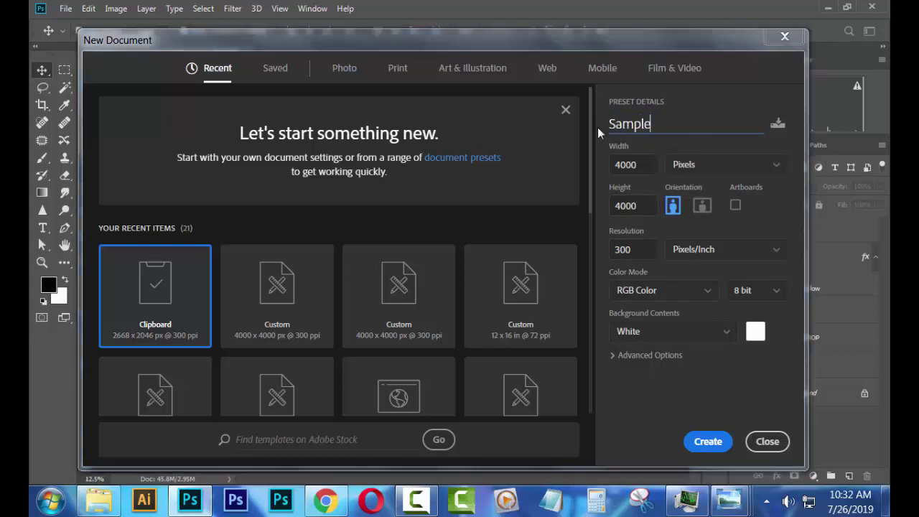
{"action": "type", "text": " T"}
{"action": "type", "text": " shirt"}
{"action": "type", "text": " 2"}
{"action": "left_click", "coordinate": [708, 441]}
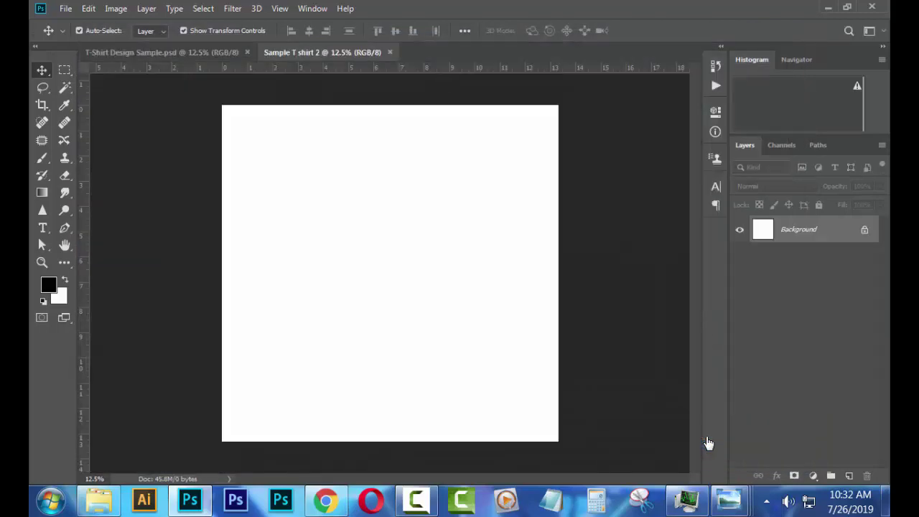
Set the foreground colour to pure black and fill the Sample T shirt 2 canvas
{"action": "left_click", "coordinate": [177, 58]}
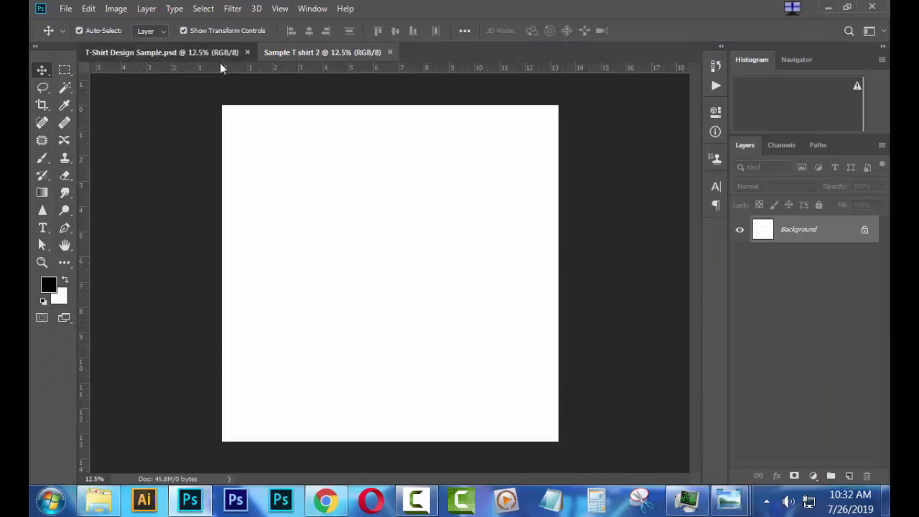
{"action": "left_click", "coordinate": [301, 58]}
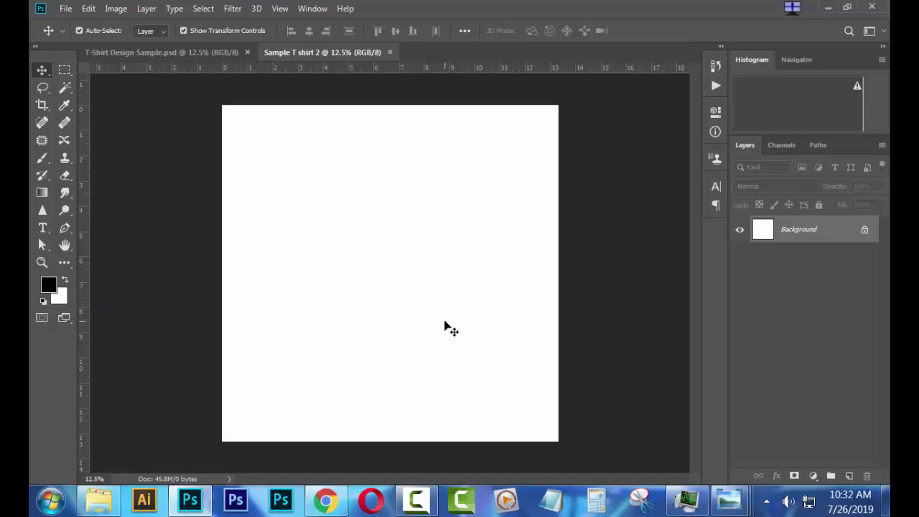
{"action": "left_click", "coordinate": [48, 286]}
{"action": "left_click_drag", "start_coordinate": [543, 322], "coordinate": [639, 256]}
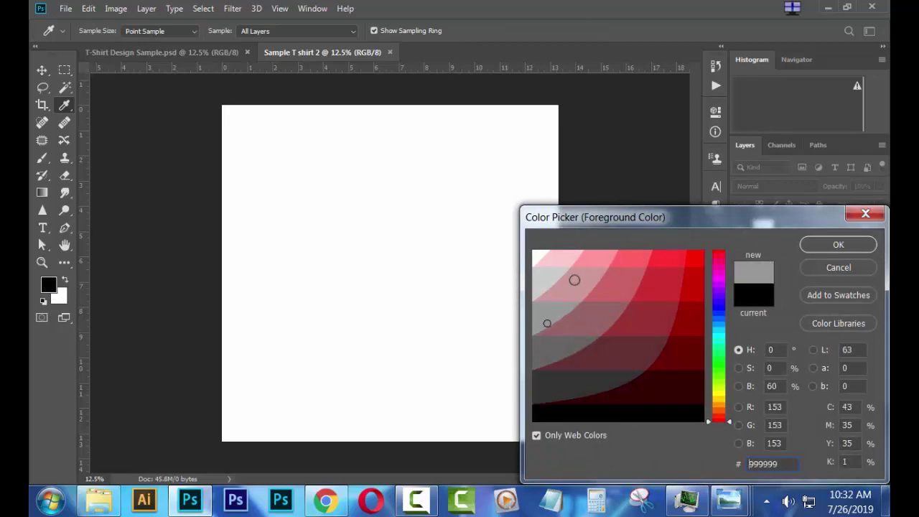
{"action": "left_click", "coordinate": [699, 256]}
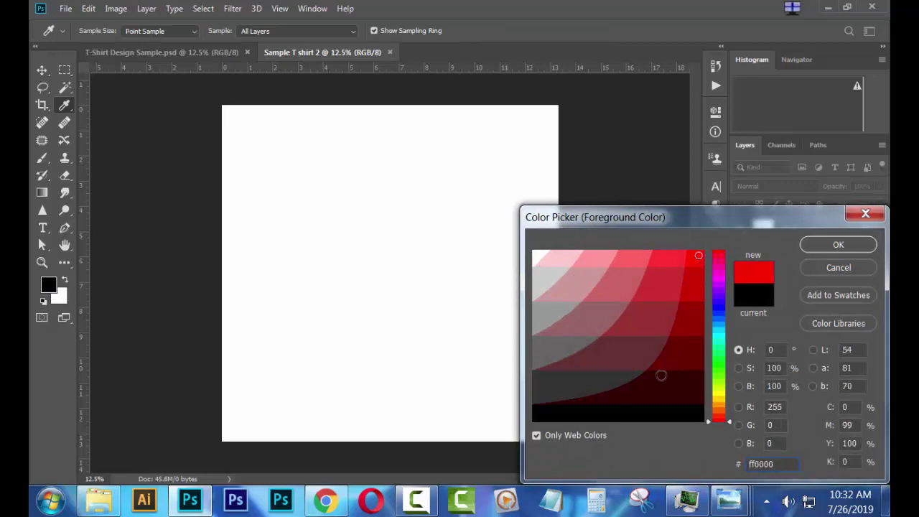
{"action": "left_click", "coordinate": [602, 407]}
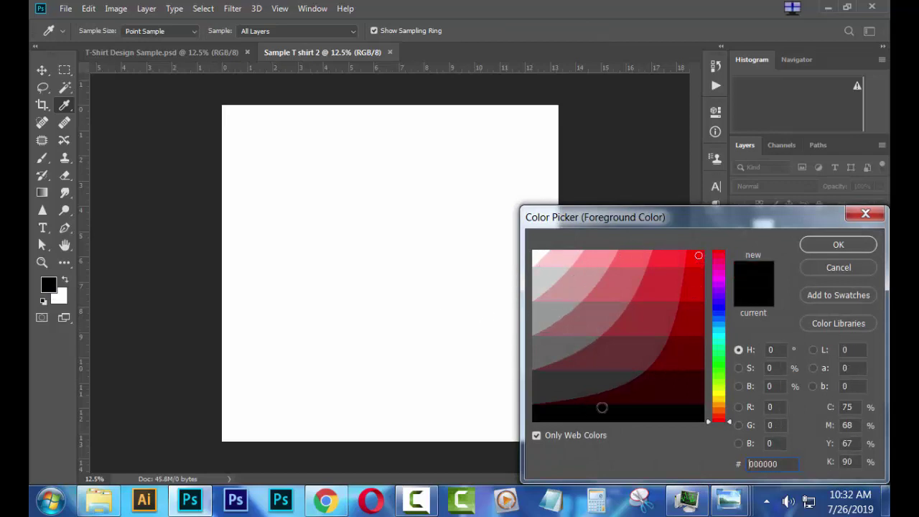
{"action": "left_click", "coordinate": [837, 245]}
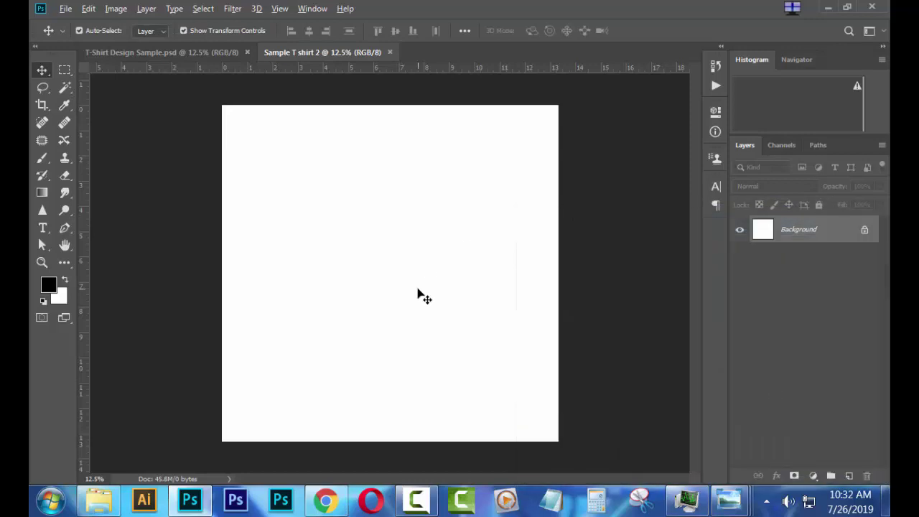
{"action": "key", "text": "alt+Delete"}
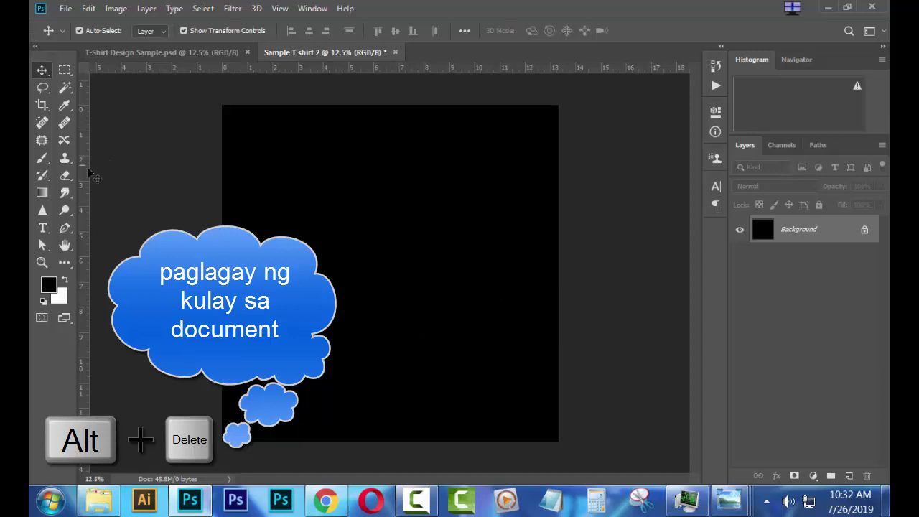
Pick the Type tool and set the text colour to white
{"action": "left_click", "coordinate": [41, 227]}
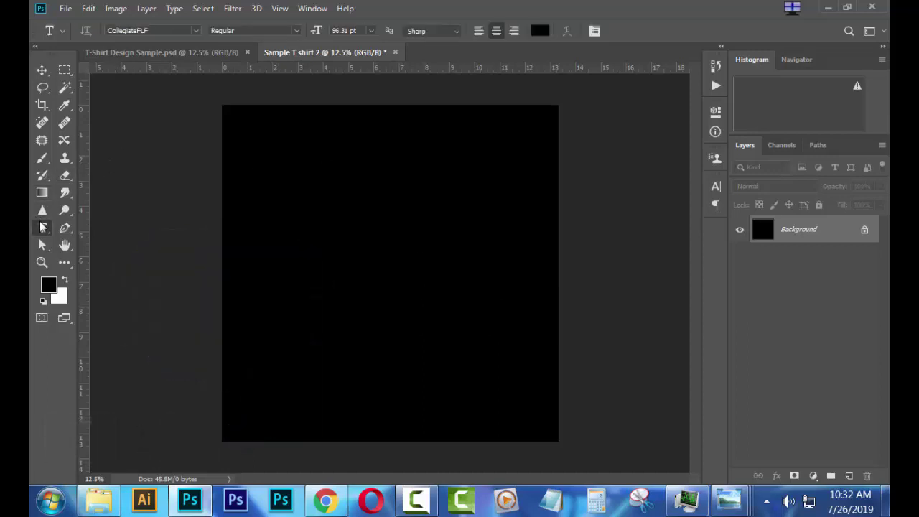
{"action": "left_click", "coordinate": [540, 31]}
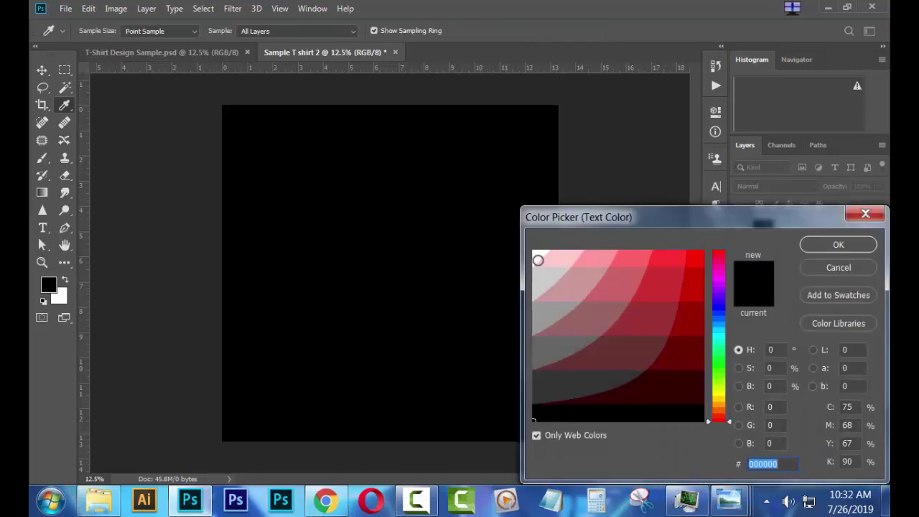
{"action": "left_click", "coordinate": [556, 261]}
{"action": "left_click", "coordinate": [819, 248]}
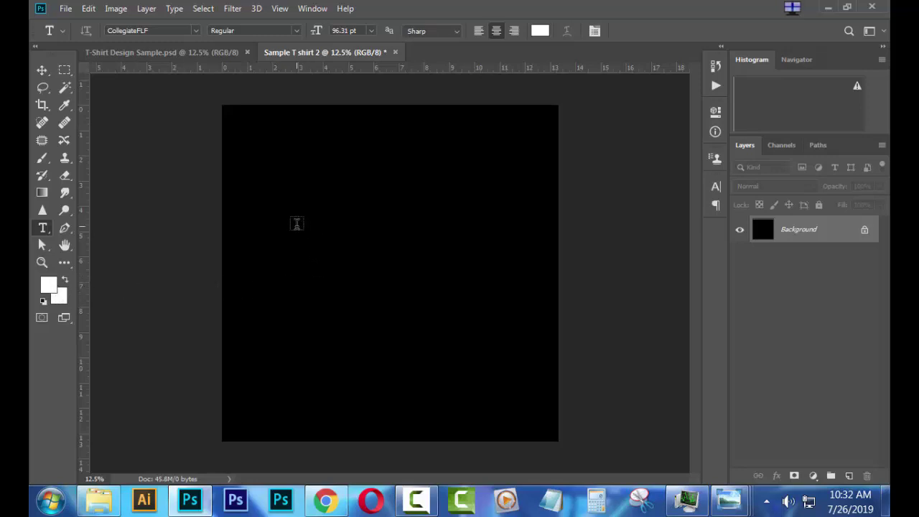
Type SIMPLE / BUT / DEADLY on three lines on the canvas and commit it
{"action": "left_click", "coordinate": [296, 223]}
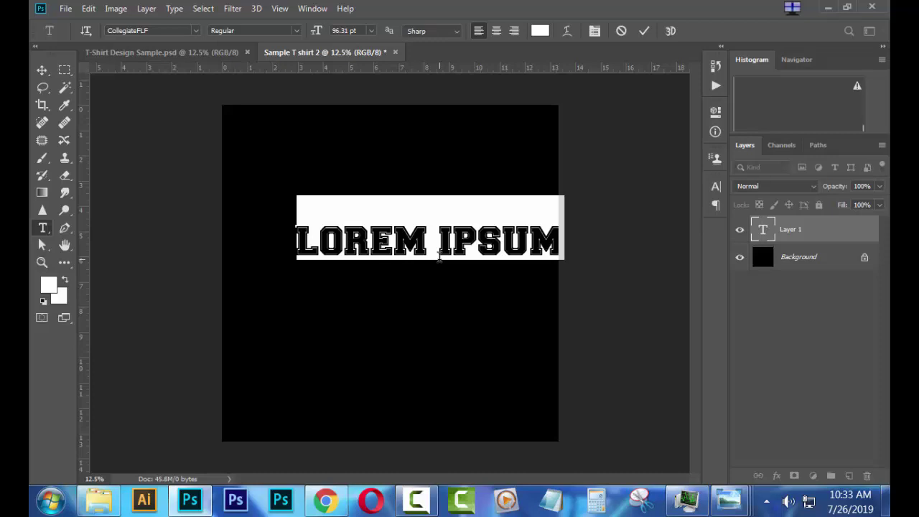
{"action": "type", "text": "SIMLY"}
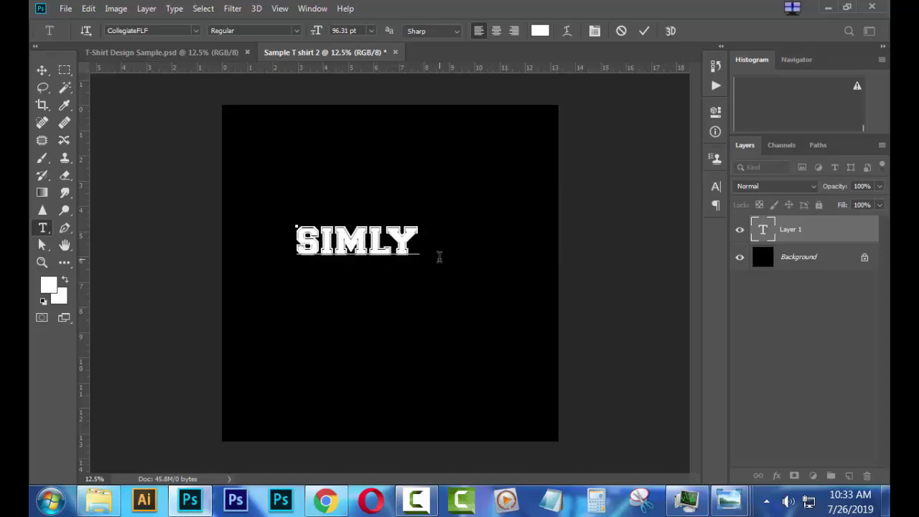
{"action": "key", "text": "BackSpace"}
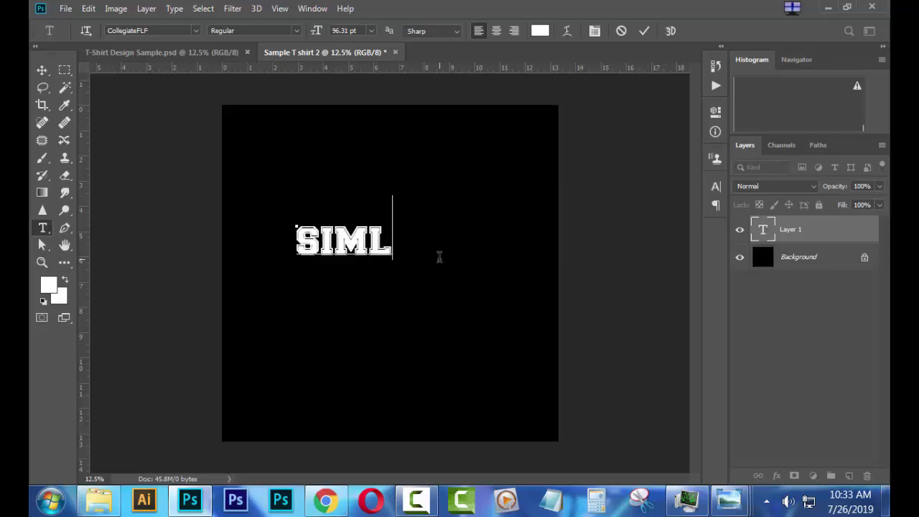
{"action": "type", "text": "PE"}
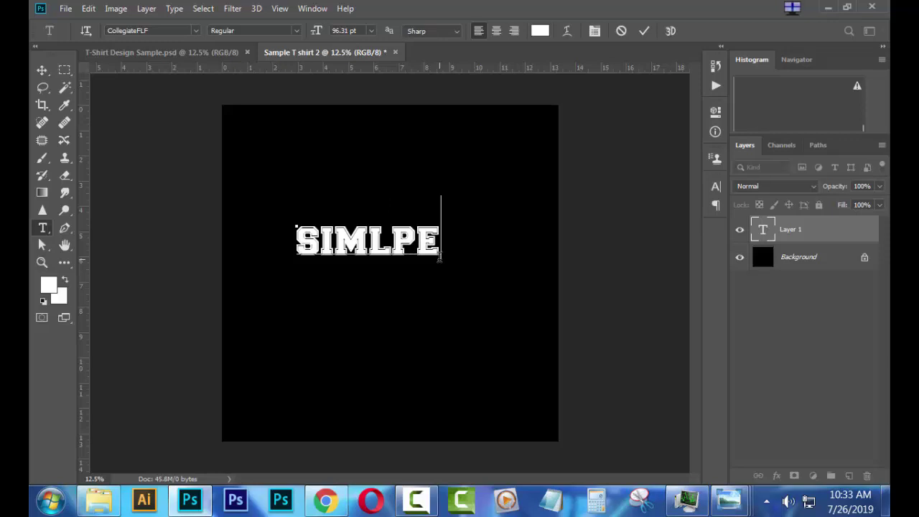
{"action": "key", "text": "BackSpace"}
{"action": "key", "text": "BackSpace"}
{"action": "key", "text": "BackSpace"}
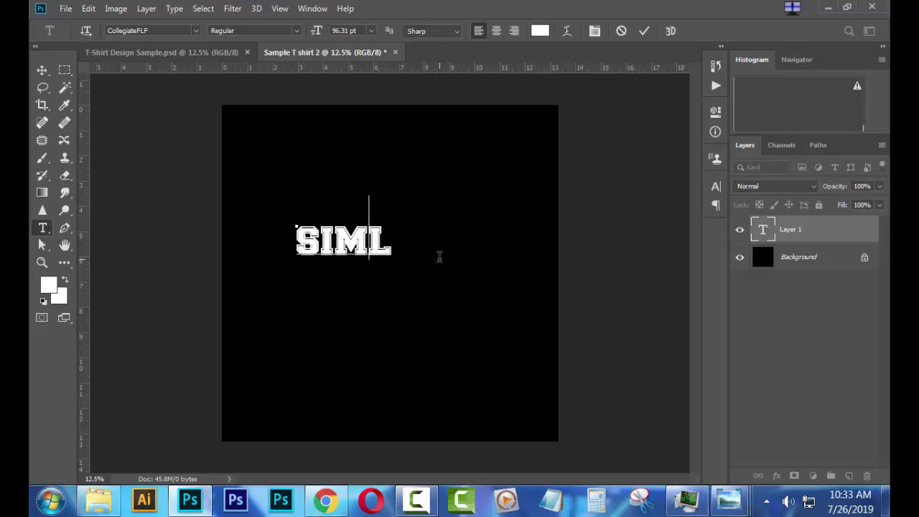
{"action": "type", "text": "PLE"}
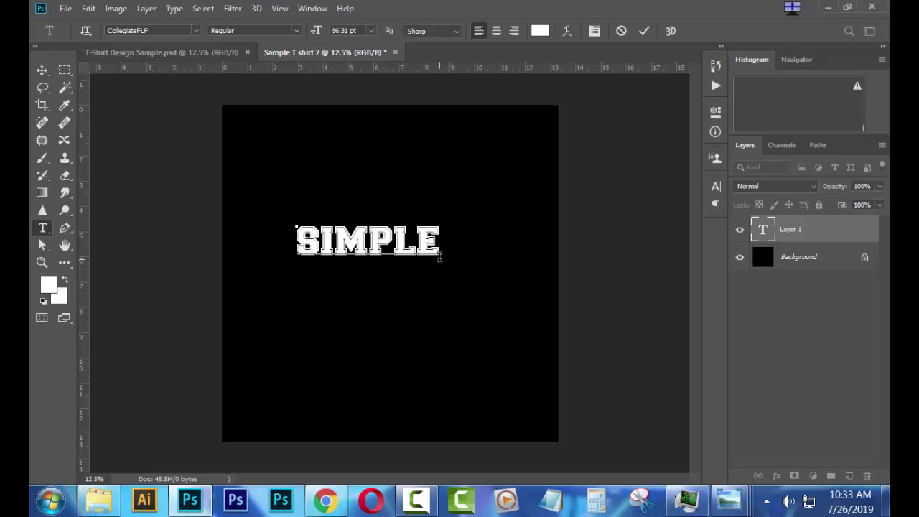
{"action": "key", "text": "Return"}
{"action": "type", "text": "BUT"}
{"action": "key", "text": "Return"}
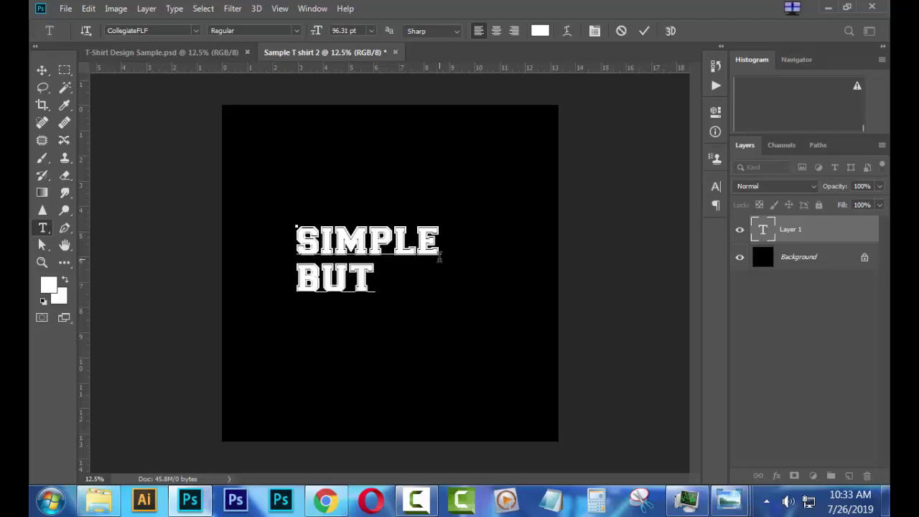
{"action": "type", "text": "DEA"}
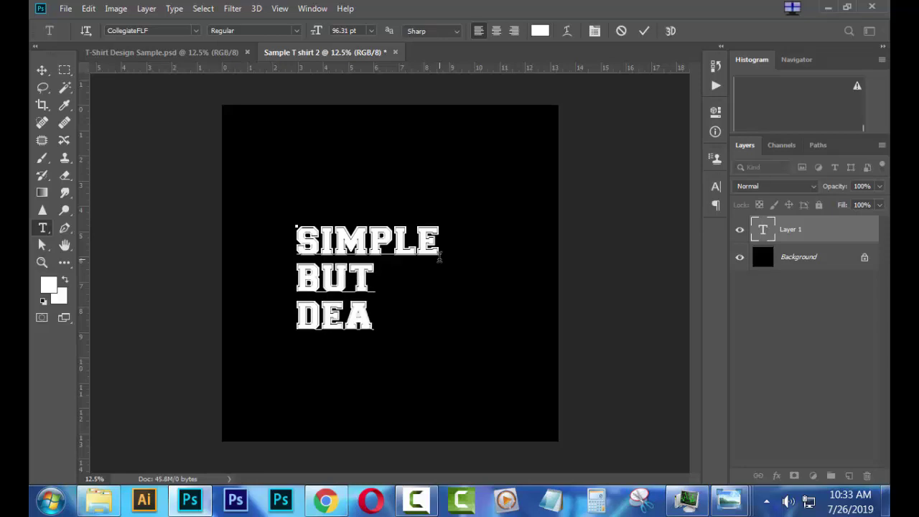
{"action": "type", "text": "DLY"}
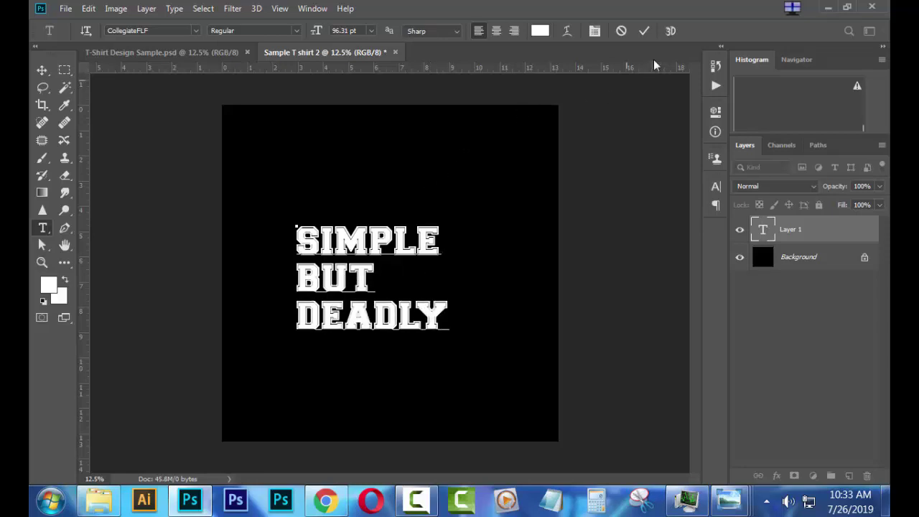
{"action": "left_click", "coordinate": [644, 31]}
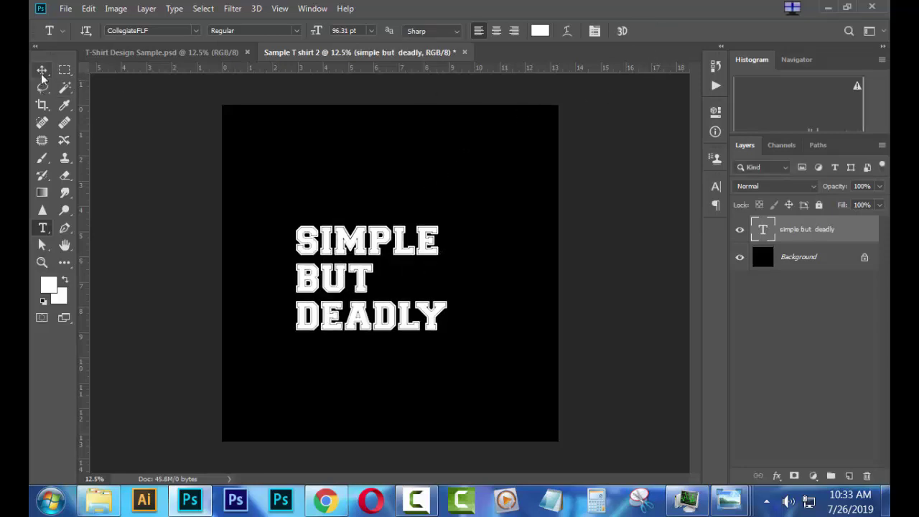
Scale the SIMPLE BUT DEADLY text to about 144% and centre it on the canvas
{"action": "key", "text": "v"}
{"action": "key", "text": "ctrl+t"}
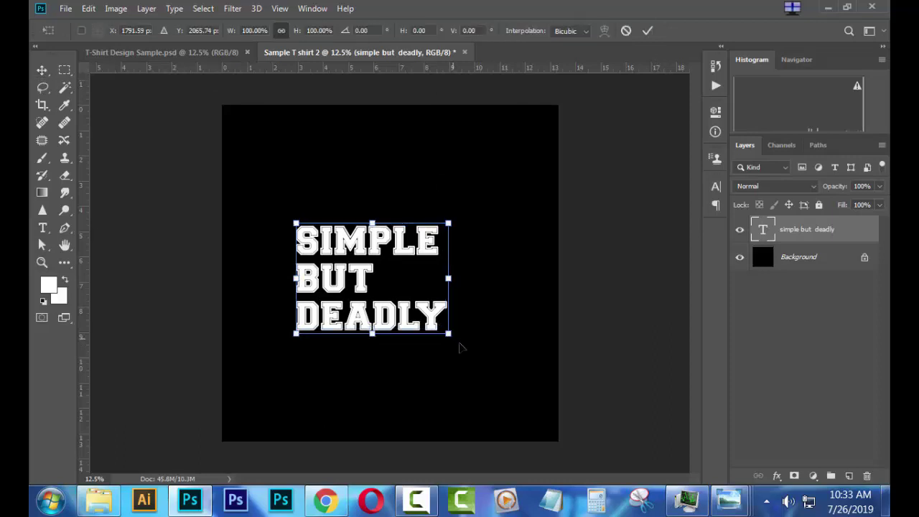
{"action": "left_click_drag", "start_coordinate": [431, 328], "coordinate": [486, 366]}
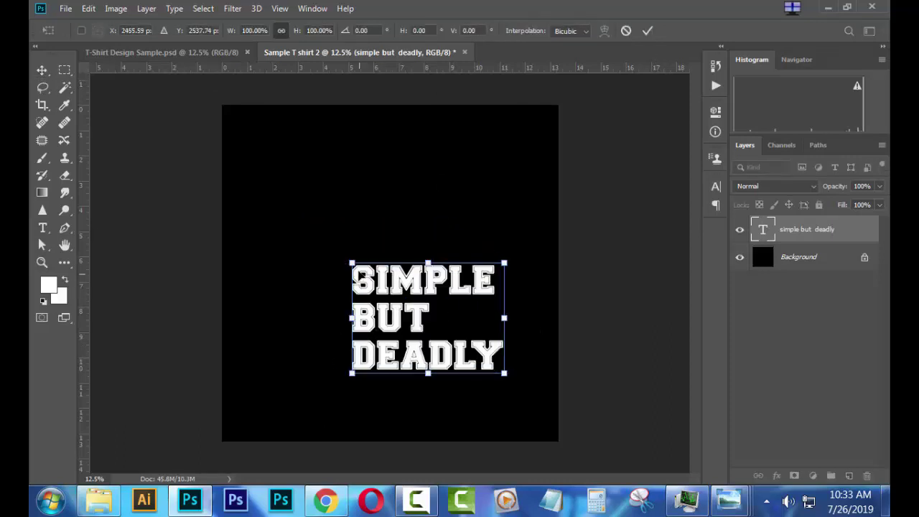
{"action": "left_click_drag", "start_coordinate": [352, 264], "coordinate": [270, 190]}
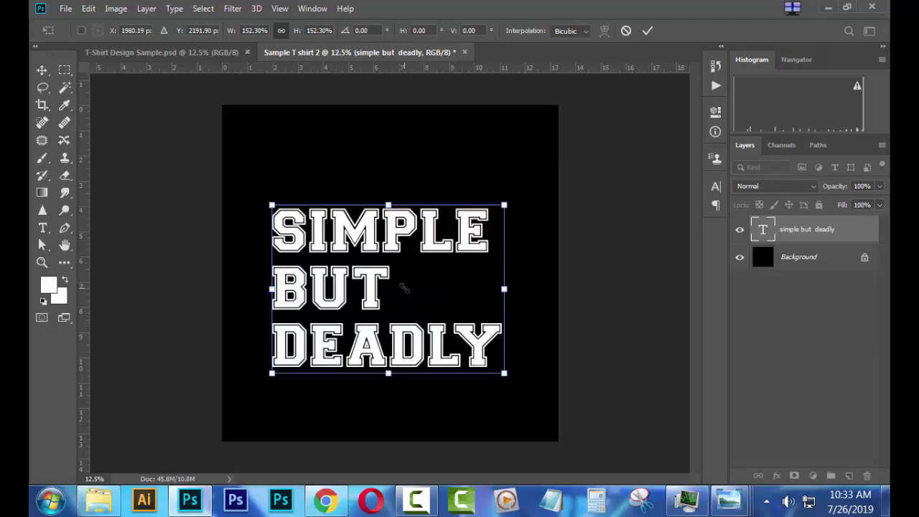
{"action": "left_click_drag", "start_coordinate": [372, 291], "coordinate": [384, 269]}
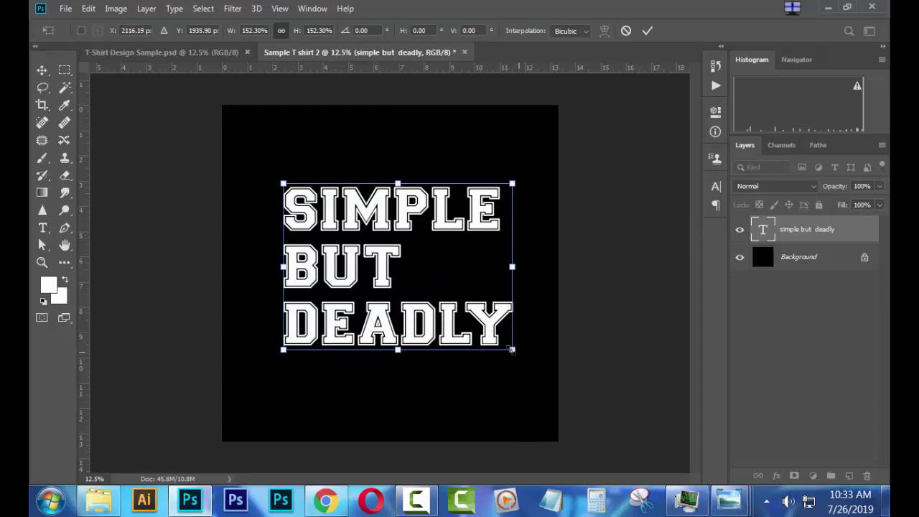
{"action": "left_click_drag", "start_coordinate": [517, 352], "coordinate": [487, 338]}
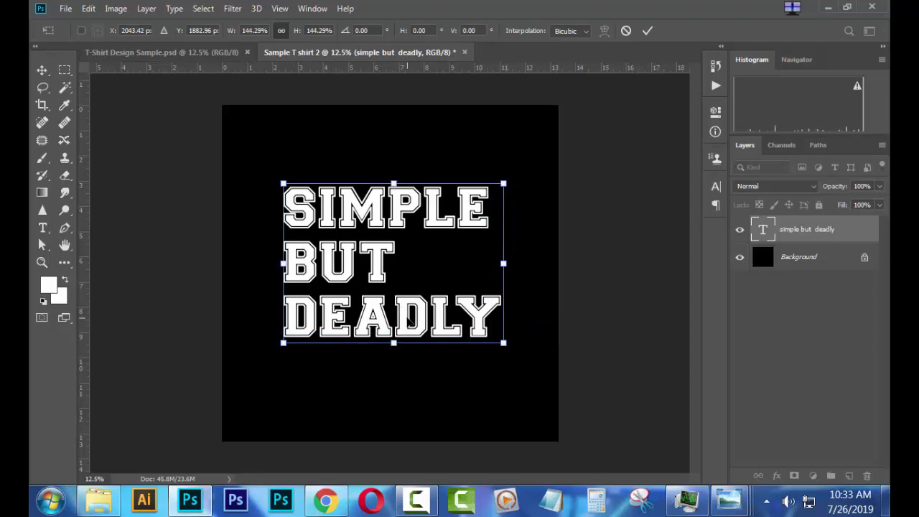
{"action": "left_click_drag", "start_coordinate": [403, 321], "coordinate": [413, 316]}
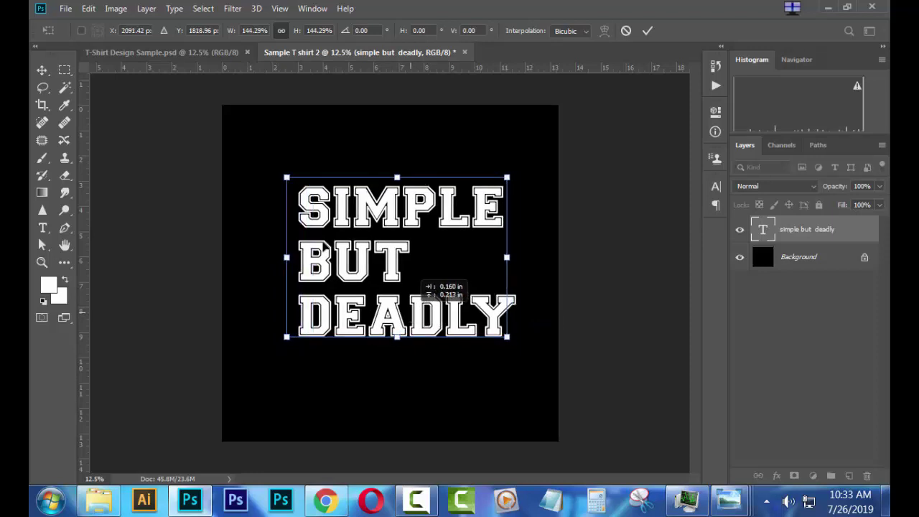
{"action": "left_click_drag", "start_coordinate": [413, 316], "coordinate": [406, 315]}
{"action": "left_click", "coordinate": [645, 30]}
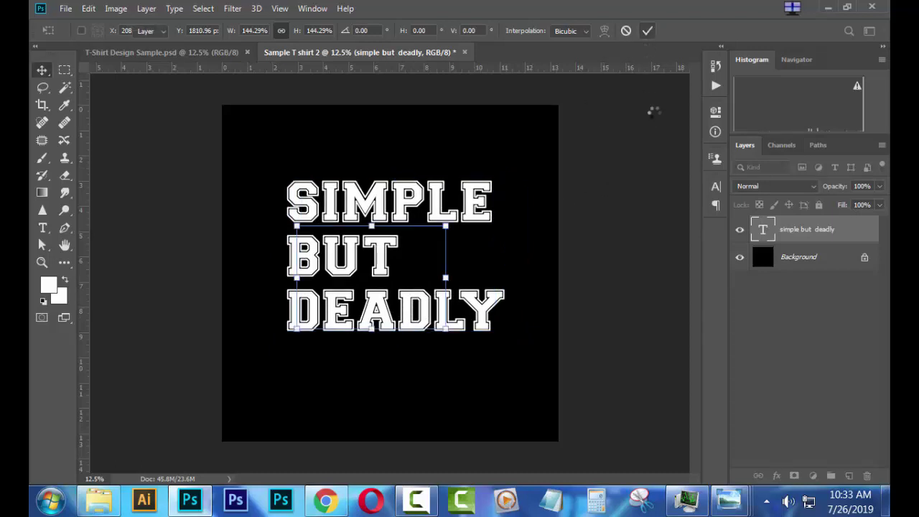
Fine-tune the SIMPLE BUT DEADLY font size slightly in the Character panel
{"action": "left_click", "coordinate": [717, 187]}
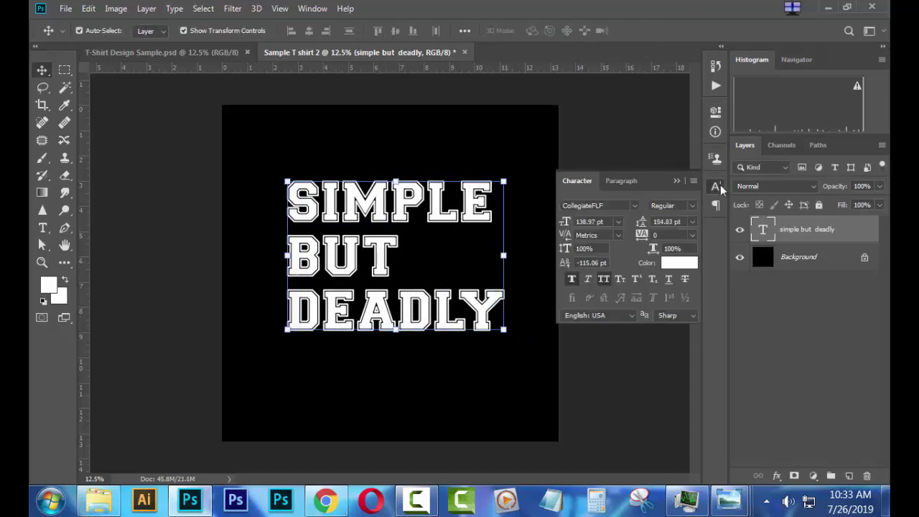
{"action": "left_click", "coordinate": [720, 186]}
{"action": "left_click", "coordinate": [720, 186]}
{"action": "left_click_drag", "start_coordinate": [565, 228], "coordinate": [572, 222]}
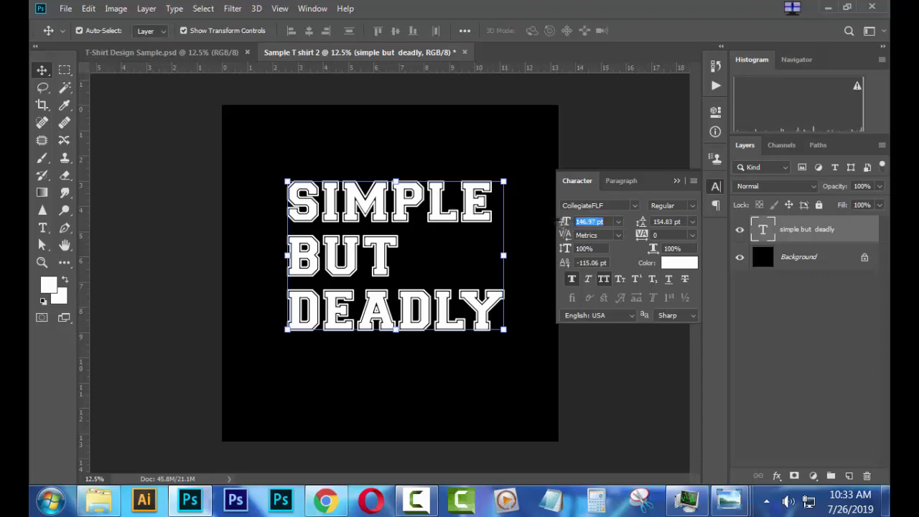
{"action": "left_click_drag", "start_coordinate": [565, 227], "coordinate": [557, 225]}
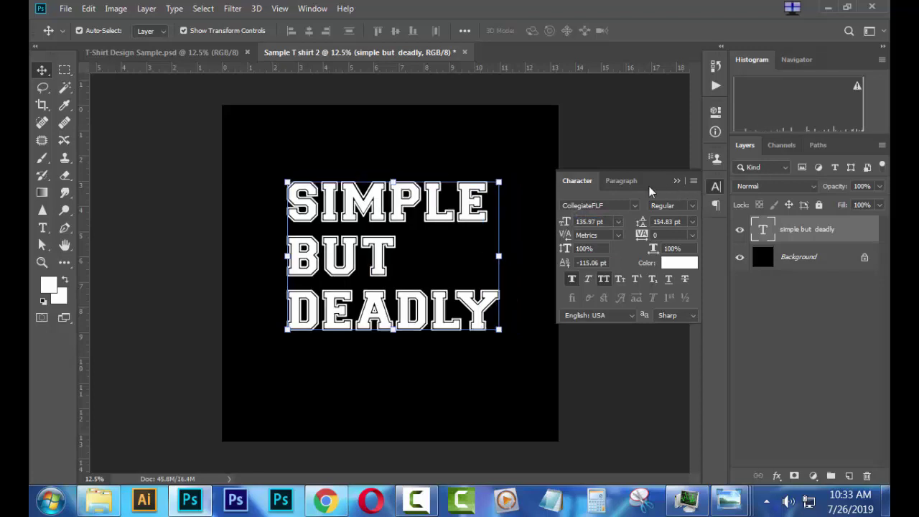
Centre-align the three title lines and drag the text block to the canvas centre
{"action": "left_click", "coordinate": [621, 182]}
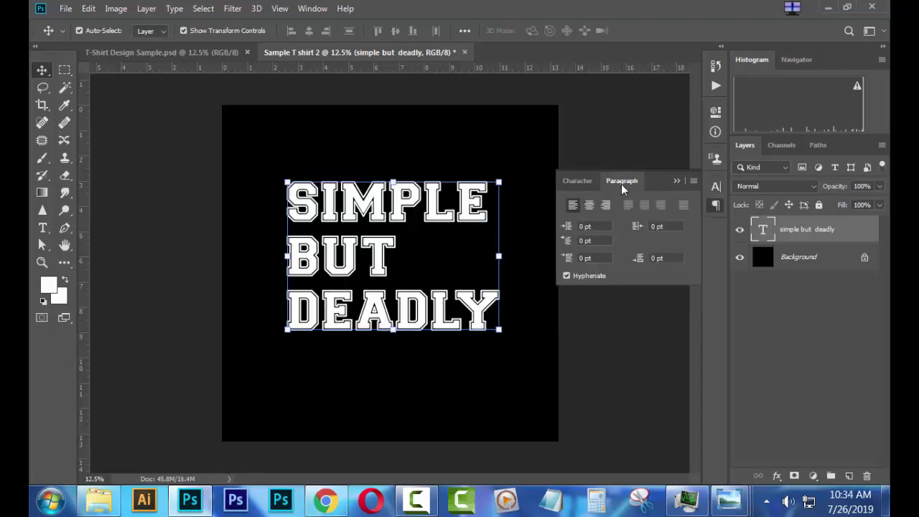
{"action": "left_click", "coordinate": [589, 205]}
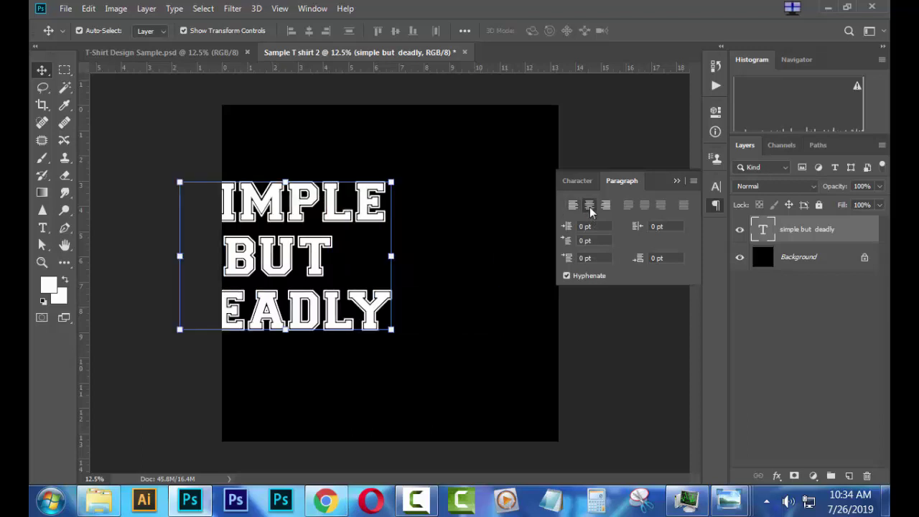
{"action": "left_click", "coordinate": [677, 180]}
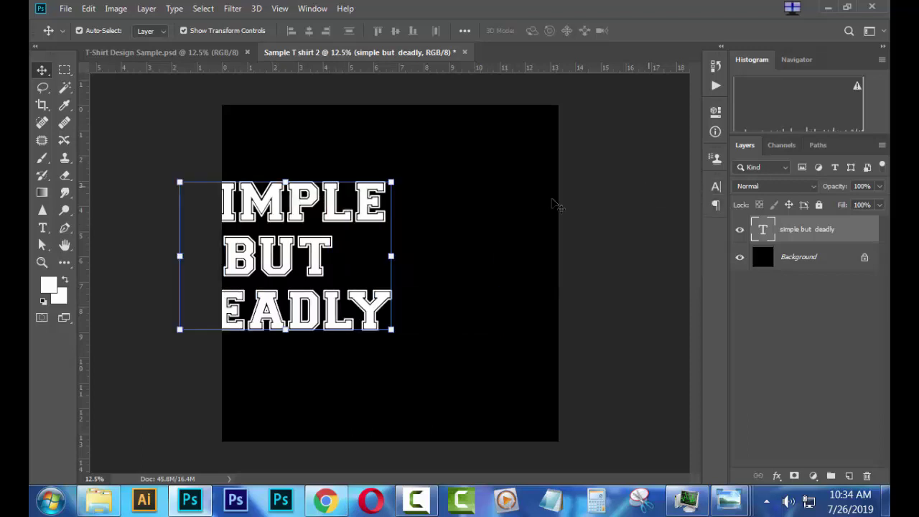
{"action": "left_click_drag", "start_coordinate": [305, 268], "coordinate": [408, 272]}
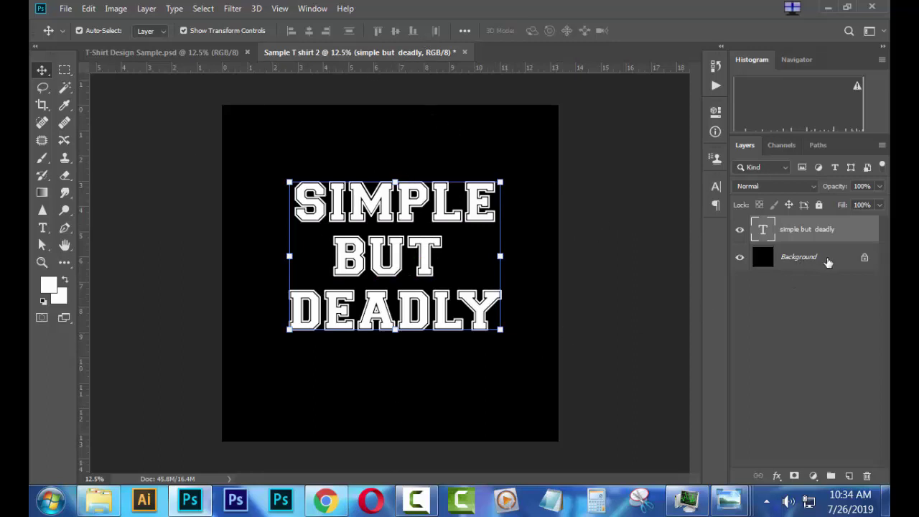
Unlock the background and drag vertical and horizontal guides to cross at the canvas centre (6.667 in)
{"action": "double_click", "coordinate": [865, 260]}
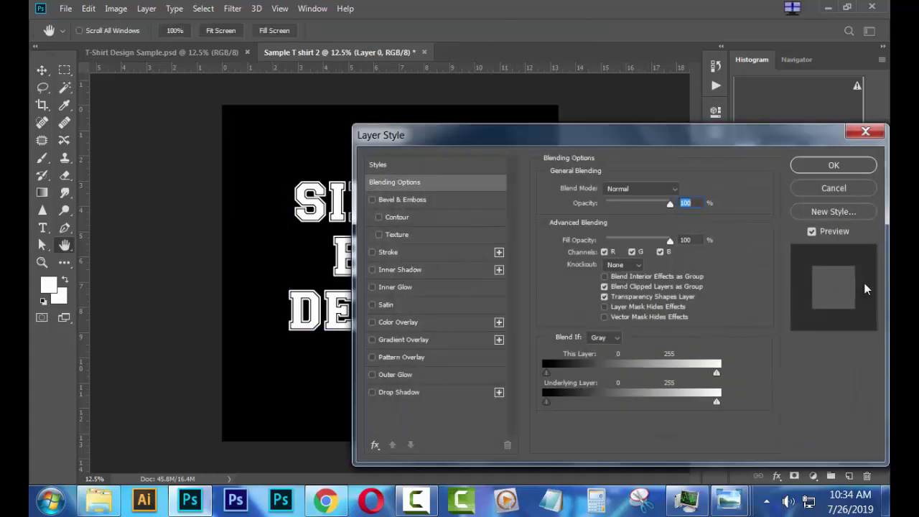
{"action": "left_click", "coordinate": [850, 186]}
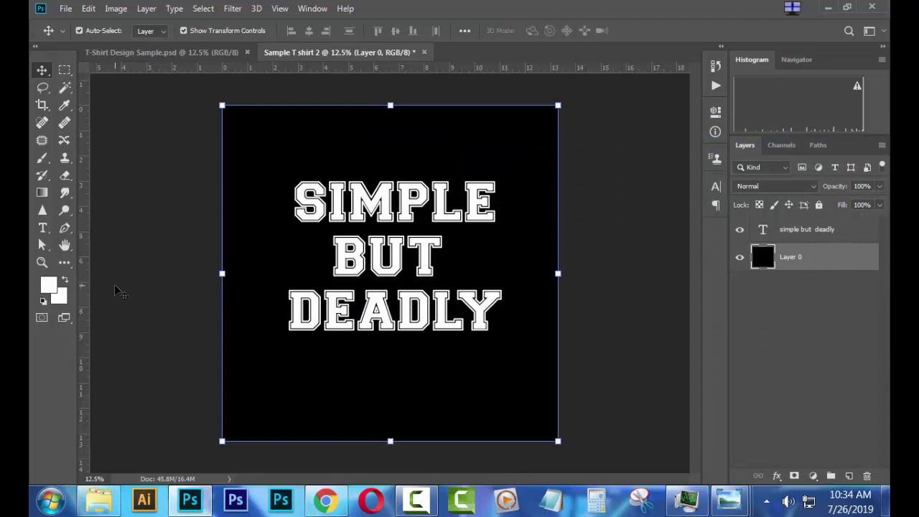
{"action": "left_click_drag", "start_coordinate": [114, 281], "coordinate": [386, 288]}
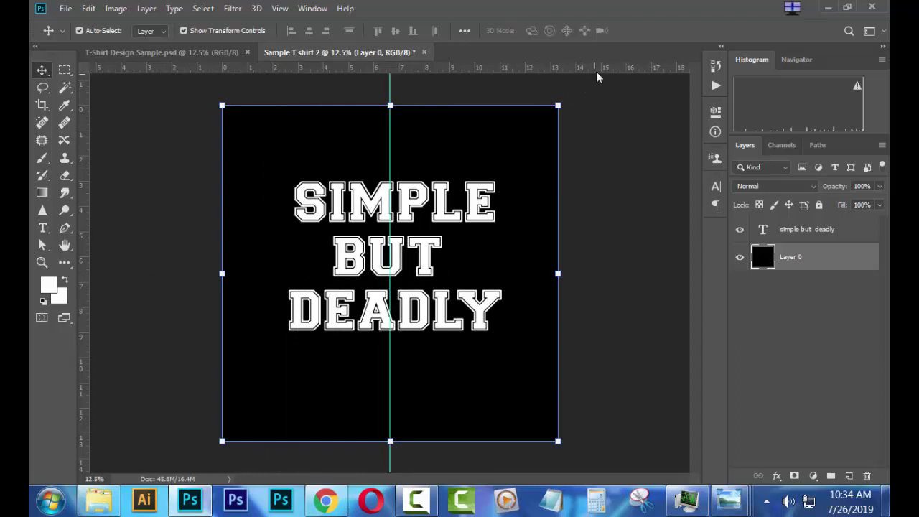
{"action": "left_click_drag", "start_coordinate": [599, 72], "coordinate": [604, 274]}
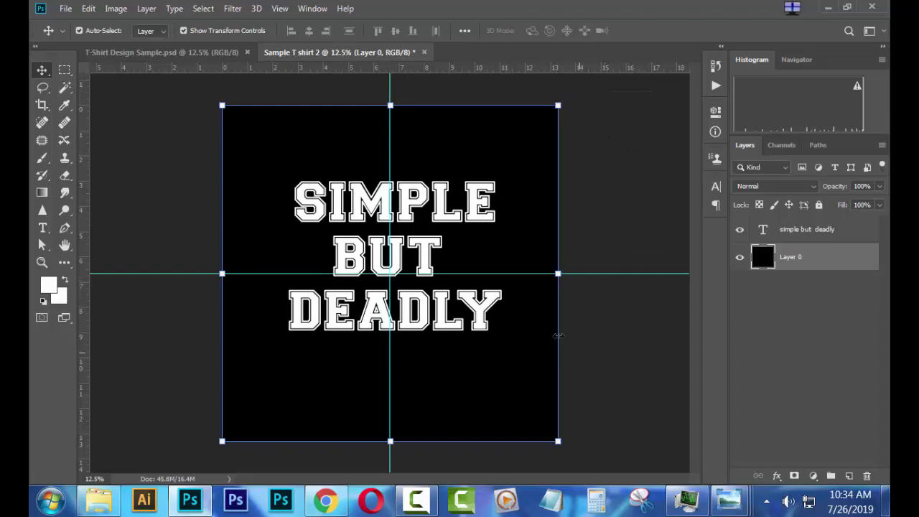
{"action": "left_click", "coordinate": [136, 143]}
{"action": "left_click", "coordinate": [415, 240]}
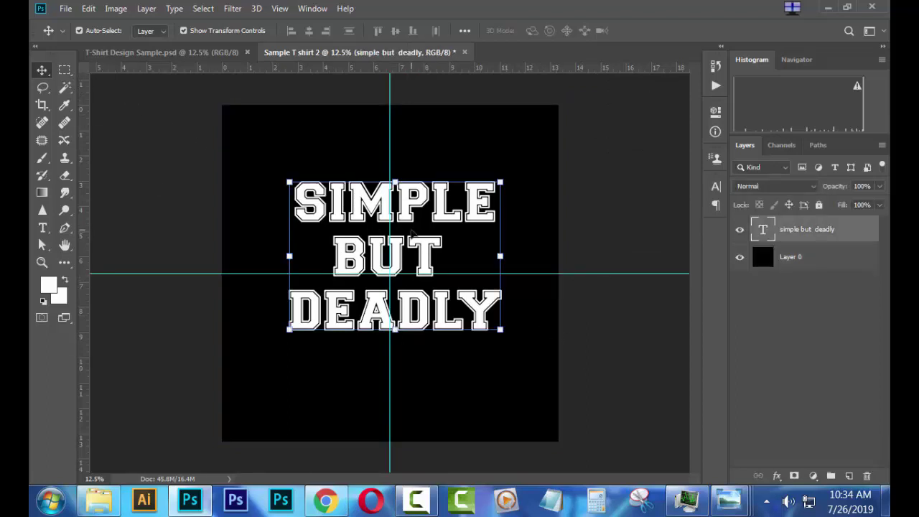
Nudge SIMPLE BUT DEADLY onto the guides' crossing, then hide the guides with Ctrl+;
{"action": "key", "text": "shift+Left"}
{"action": "key", "text": "shift+Left"}
{"action": "key", "text": "shift+Left"}
{"action": "key", "text": "shift+Left"}
{"action": "key", "text": "shift+Left"}
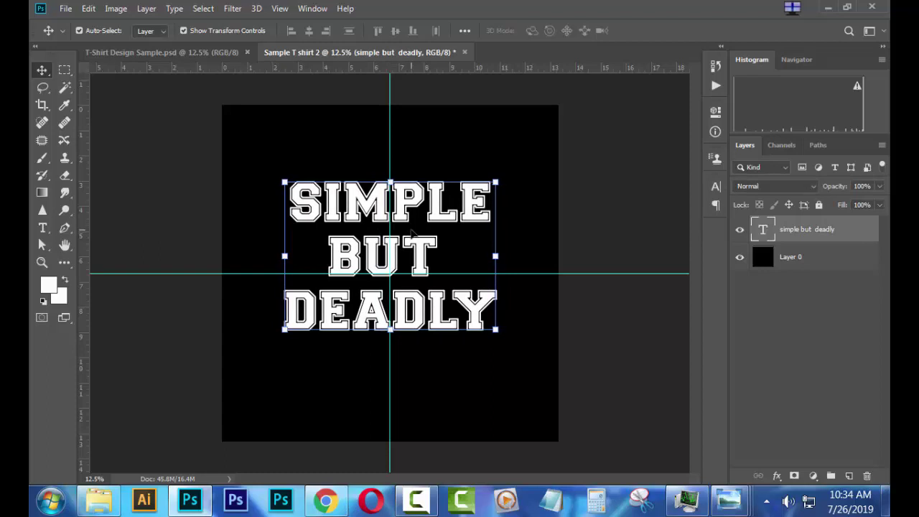
{"action": "key", "text": "shift+Down"}
{"action": "key", "text": "shift+Down"}
{"action": "key", "text": "shift+Down"}
{"action": "key", "text": "shift+Down"}
{"action": "key", "text": "shift+Down"}
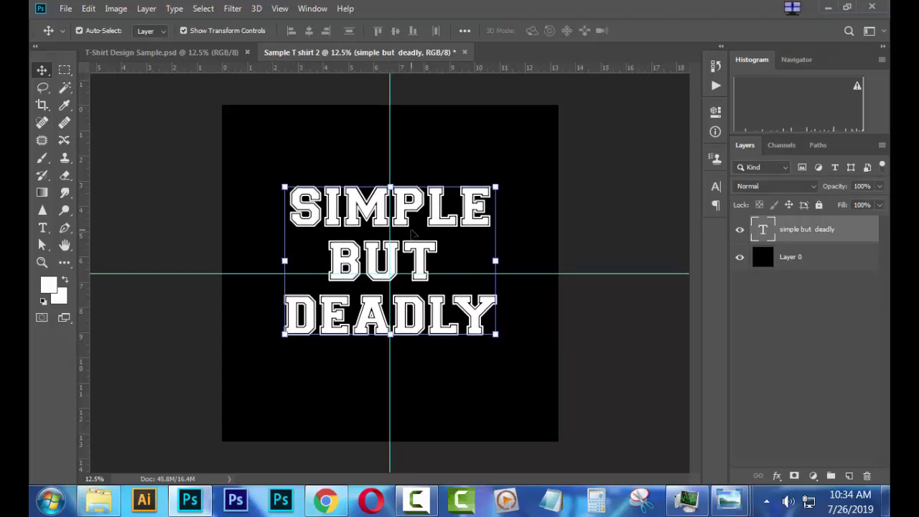
{"action": "key", "text": "shift+Down"}
{"action": "key", "text": "shift+Down"}
{"action": "left_click_drag", "start_coordinate": [419, 260], "coordinate": [420, 268]}
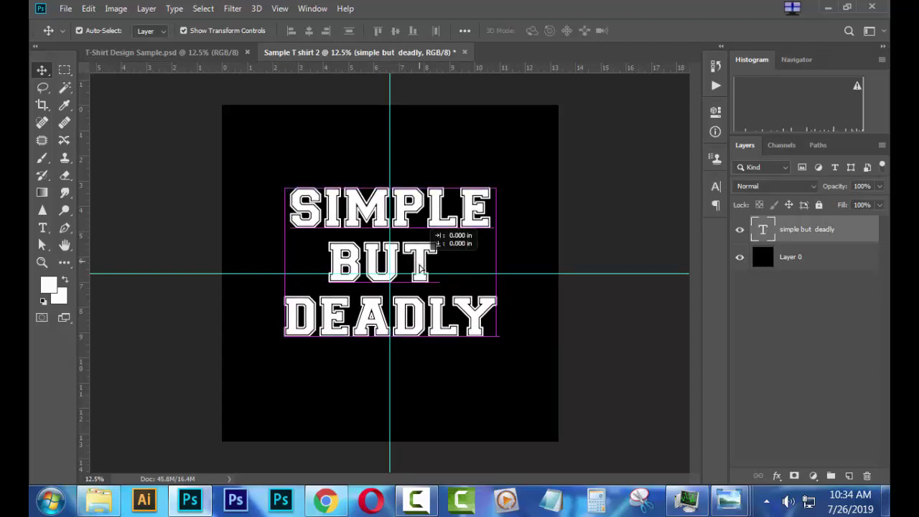
{"action": "left_click", "coordinate": [583, 238]}
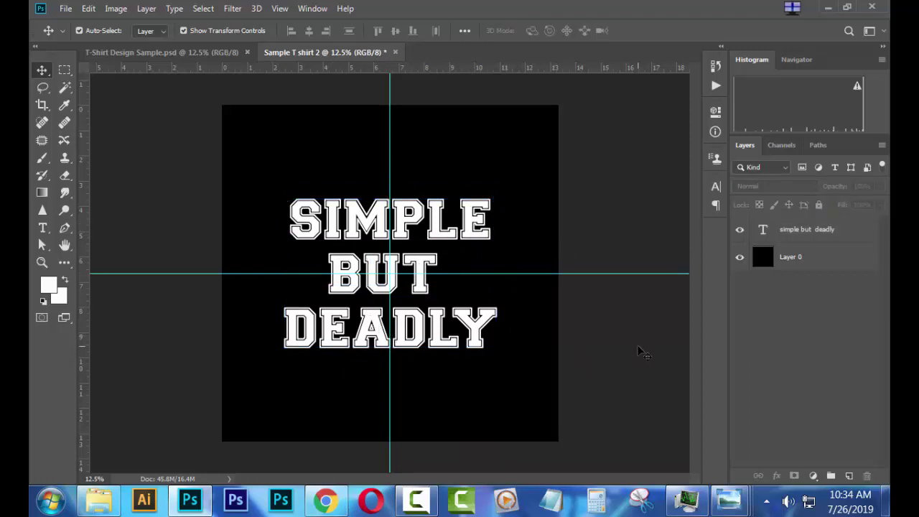
{"action": "key", "text": "ctrl+semicolon"}
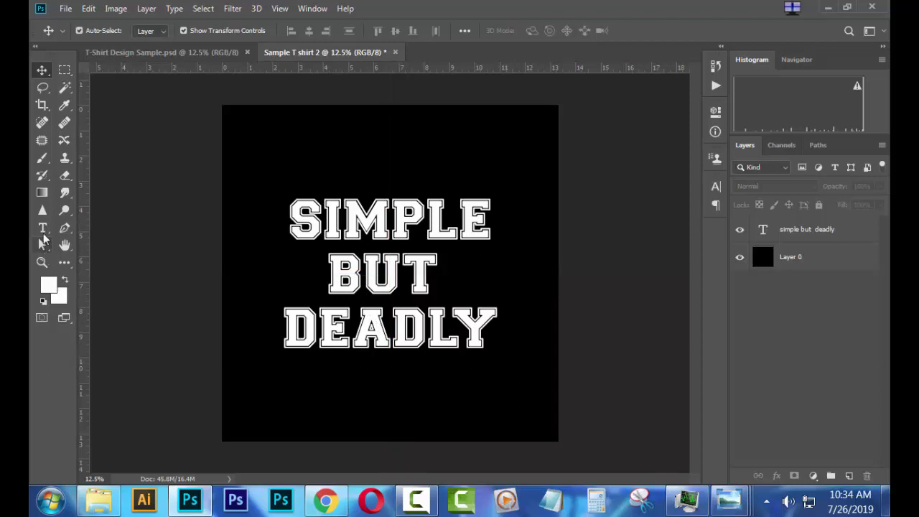
{"action": "left_click", "coordinate": [42, 228]}
Start a new text layer below the title set to Aldrich at 72 pt
{"action": "left_click", "coordinate": [255, 397]}
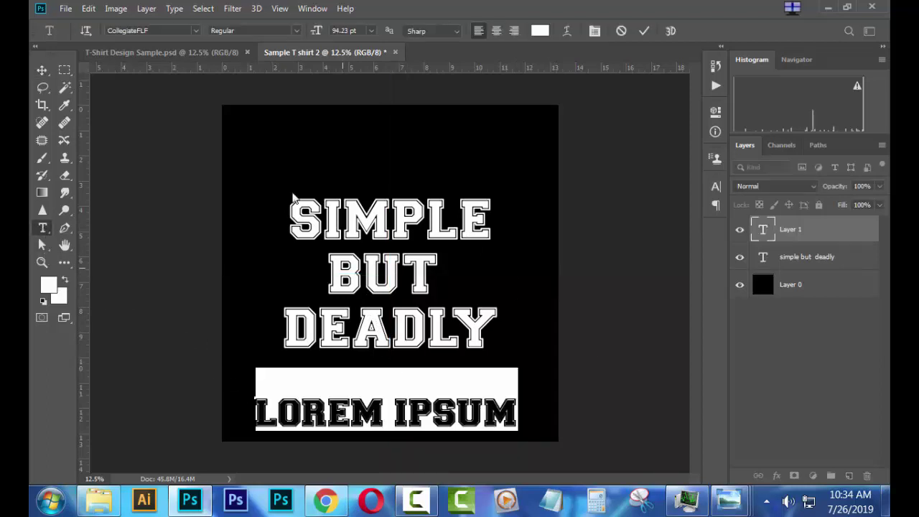
{"action": "left_click", "coordinate": [183, 30]}
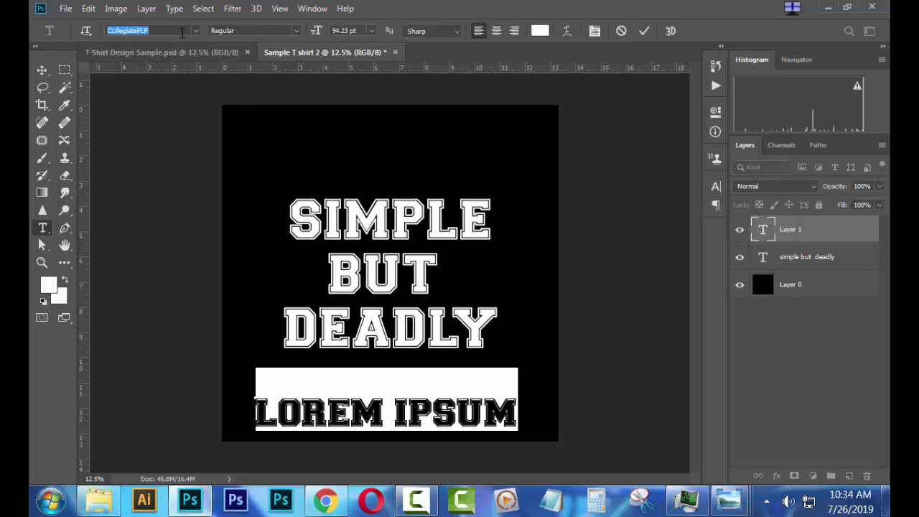
{"action": "left_click", "coordinate": [183, 31]}
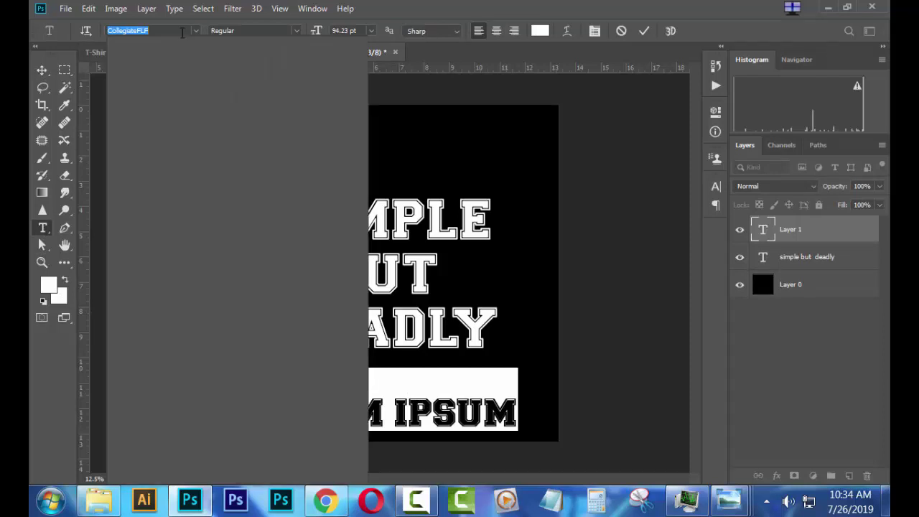
{"action": "type", "text": "aldrich"}
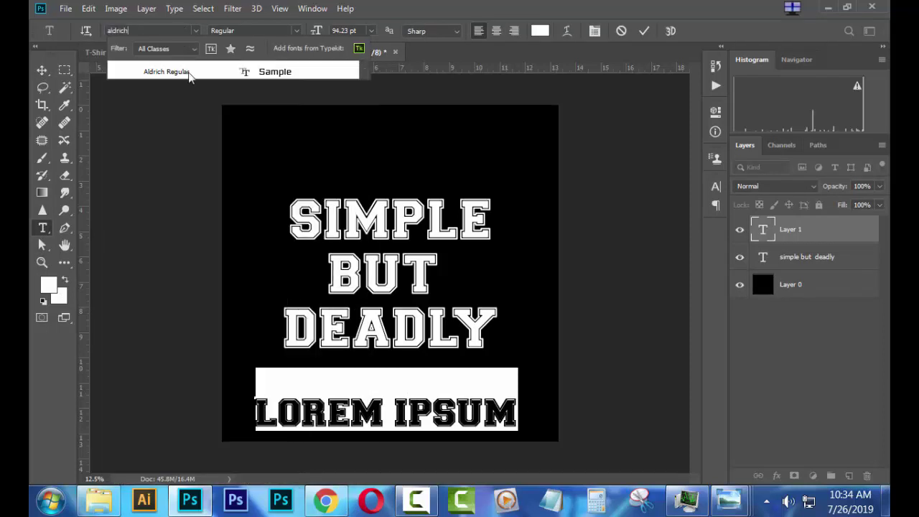
{"action": "left_click", "coordinate": [189, 75]}
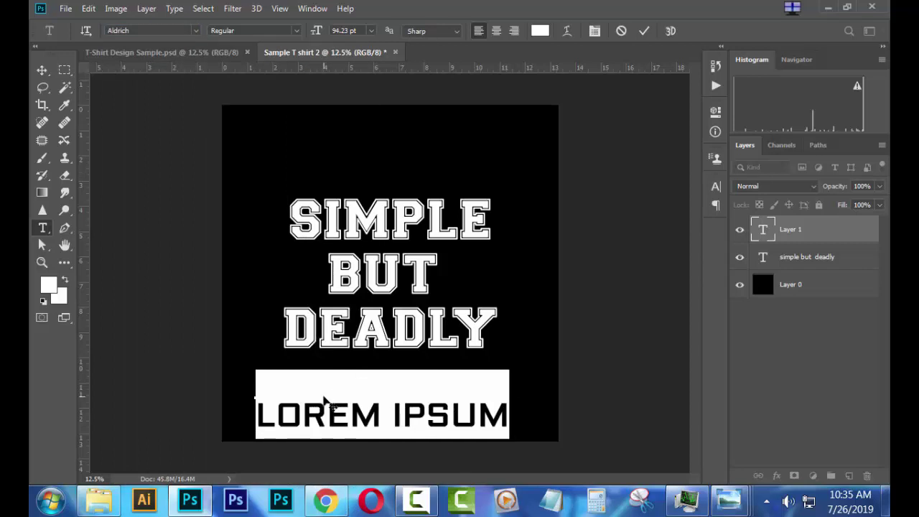
{"action": "left_click", "coordinate": [371, 30]}
{"action": "left_click", "coordinate": [366, 201]}
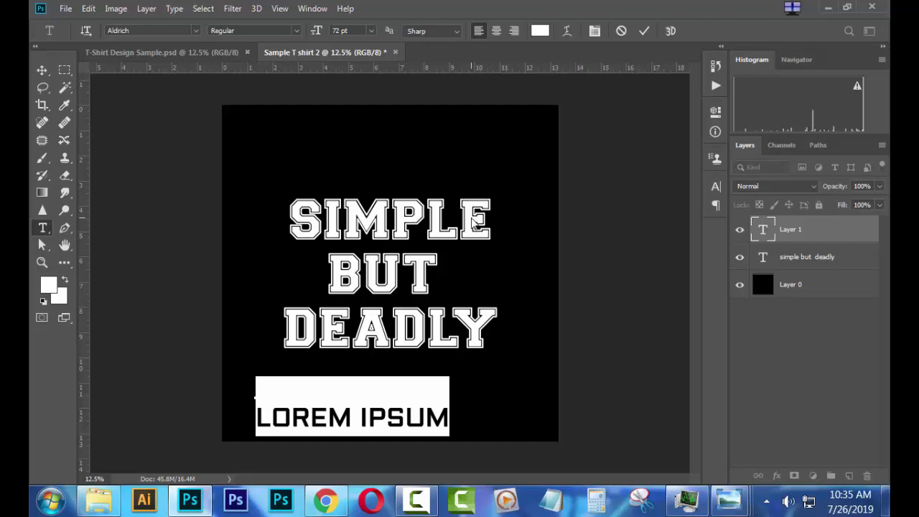
Replace the placeholder with MOBILE LEGENDS and commit the text
{"action": "key", "text": "ctrl+h"}
{"action": "type", "text": "MO"}
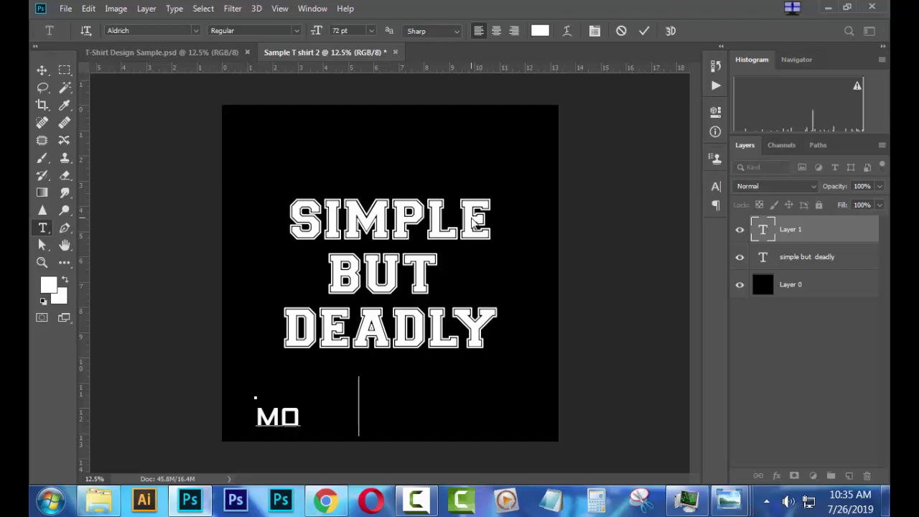
{"action": "type", "text": "BILE "}
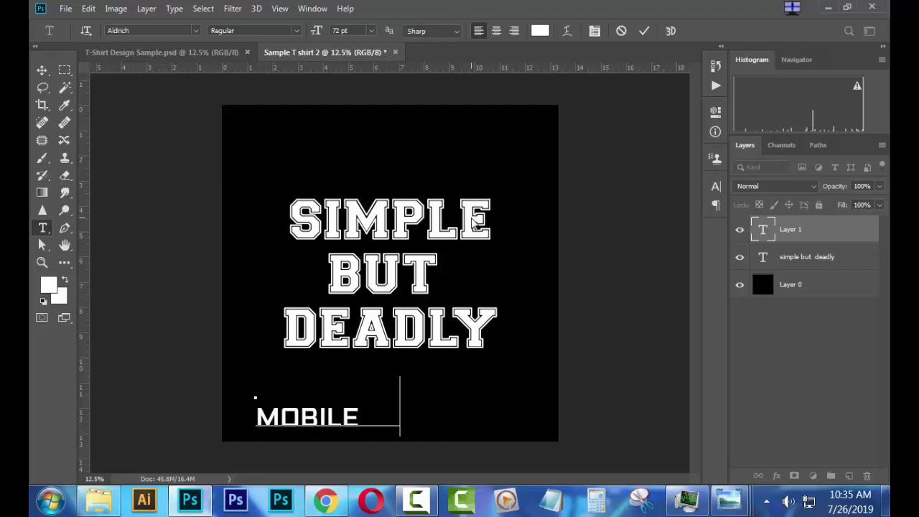
{"action": "type", "text": "LEGENDS"}
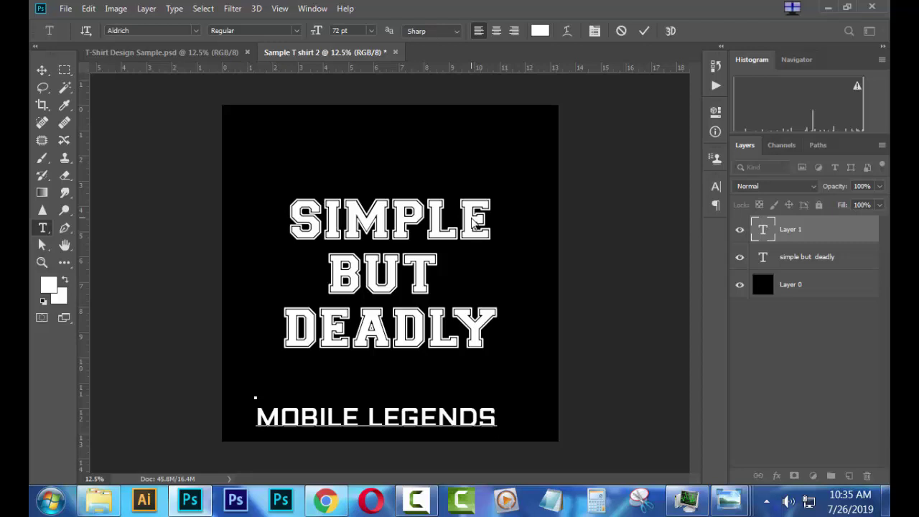
{"action": "left_click", "coordinate": [644, 30]}
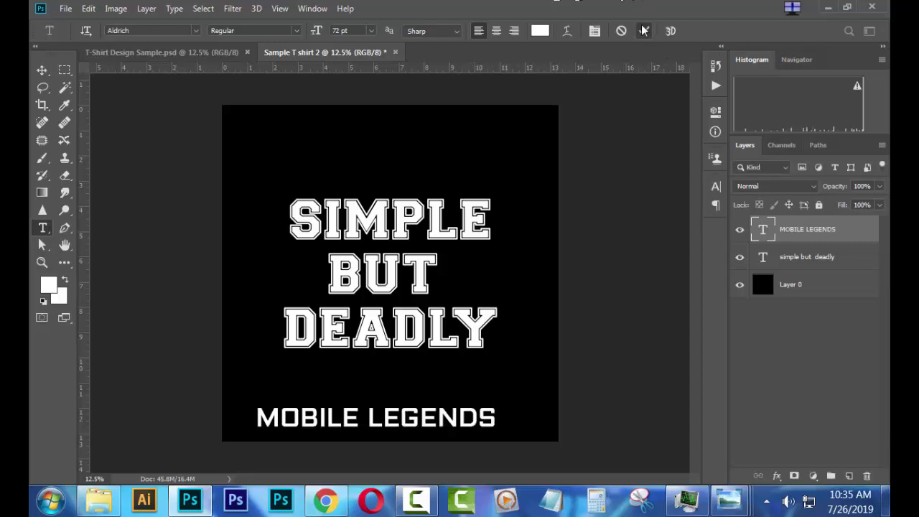
Move MOBILE LEGENDS up beneath DEADLY and scale it slightly smaller
{"action": "left_click", "coordinate": [42, 69]}
{"action": "left_click_drag", "start_coordinate": [405, 421], "coordinate": [417, 371]}
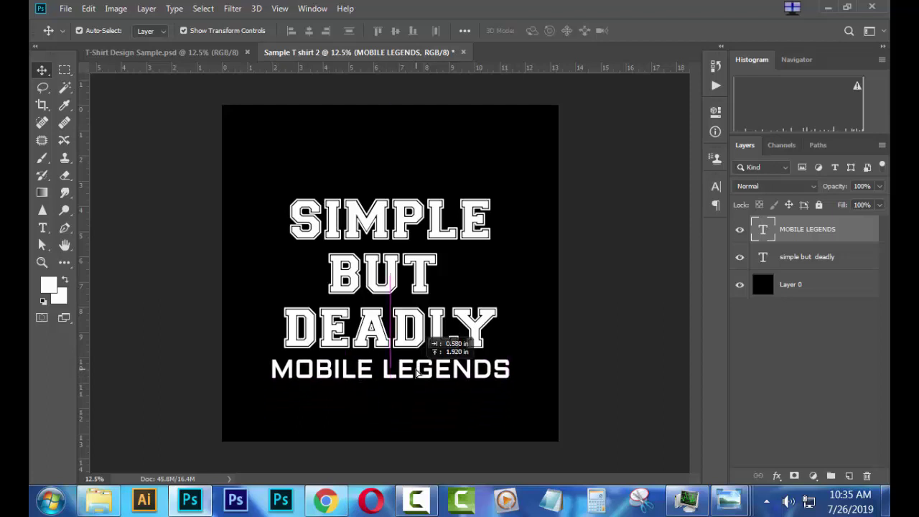
{"action": "key", "text": "ctrl+t"}
{"action": "left_click_drag", "start_coordinate": [509, 385], "coordinate": [460, 368]}
{"action": "left_click", "coordinate": [647, 30]}
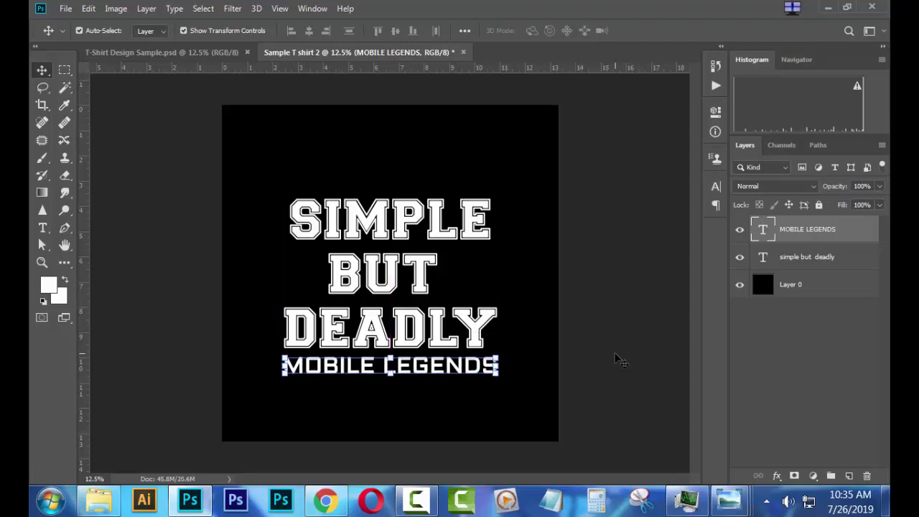
Select SIMPLE BUT DEADLY and nudge it up slightly
{"action": "left_click", "coordinate": [617, 359]}
{"action": "left_click", "coordinate": [467, 325]}
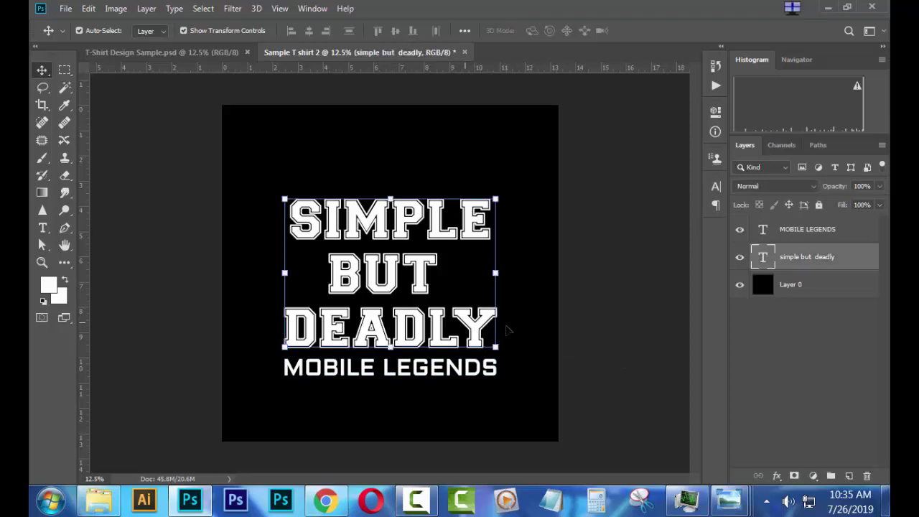
{"action": "key", "text": "shift+Up"}
{"action": "key", "text": "shift+Up"}
{"action": "key", "text": "shift+Up"}
Select the SIMPLE BUT DEADLY layer and place the text cursor in the BUT line
{"action": "left_click", "coordinate": [607, 336]}
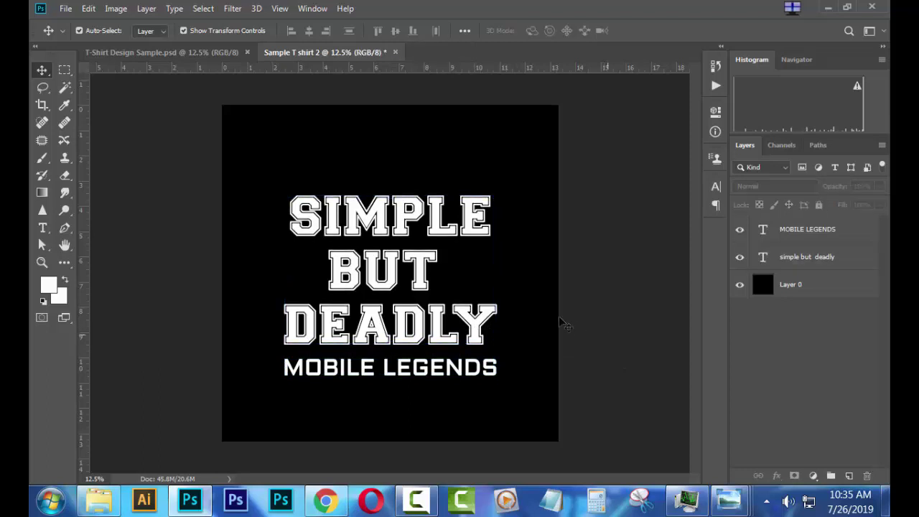
{"action": "left_click", "coordinate": [425, 273]}
{"action": "left_click", "coordinate": [425, 271]}
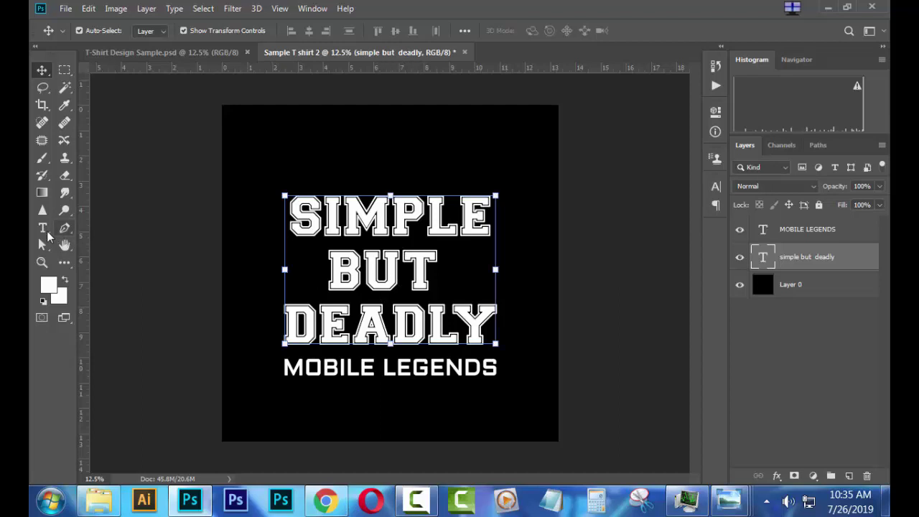
{"action": "left_click", "coordinate": [42, 228]}
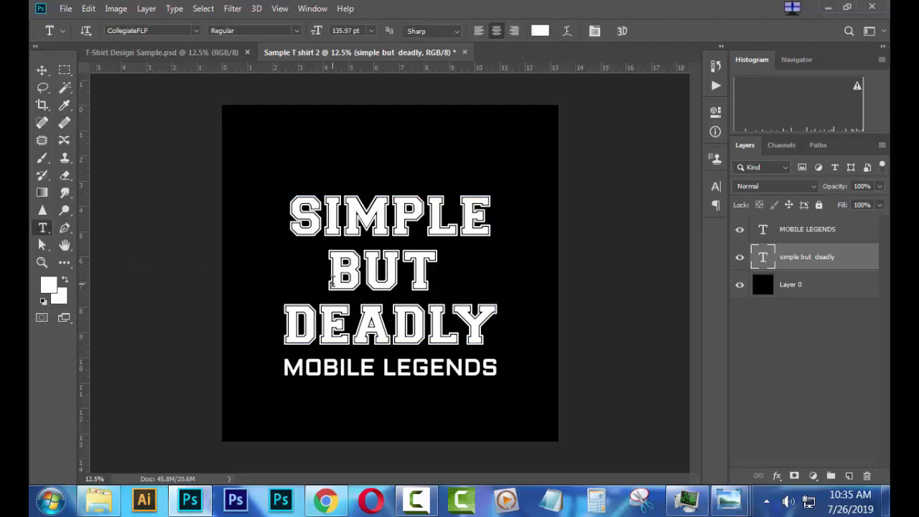
{"action": "left_click", "coordinate": [331, 281]}
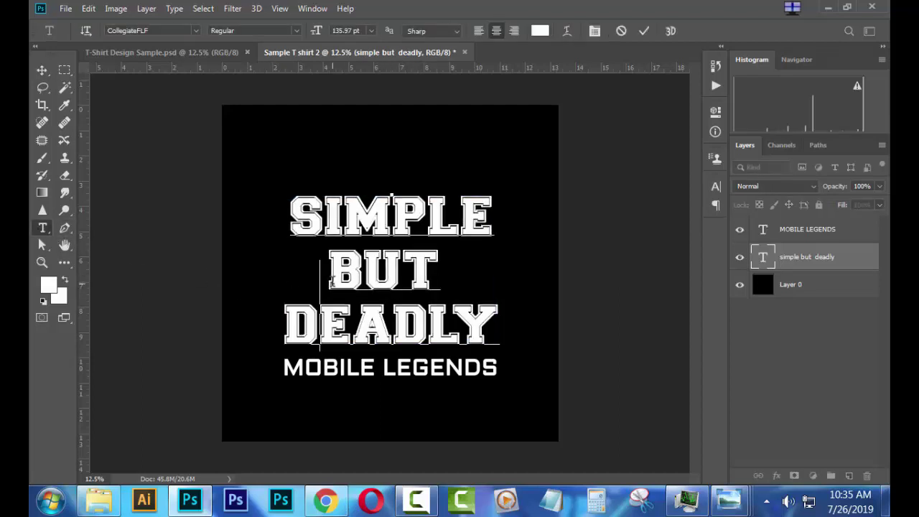
{"action": "left_click", "coordinate": [622, 31]}
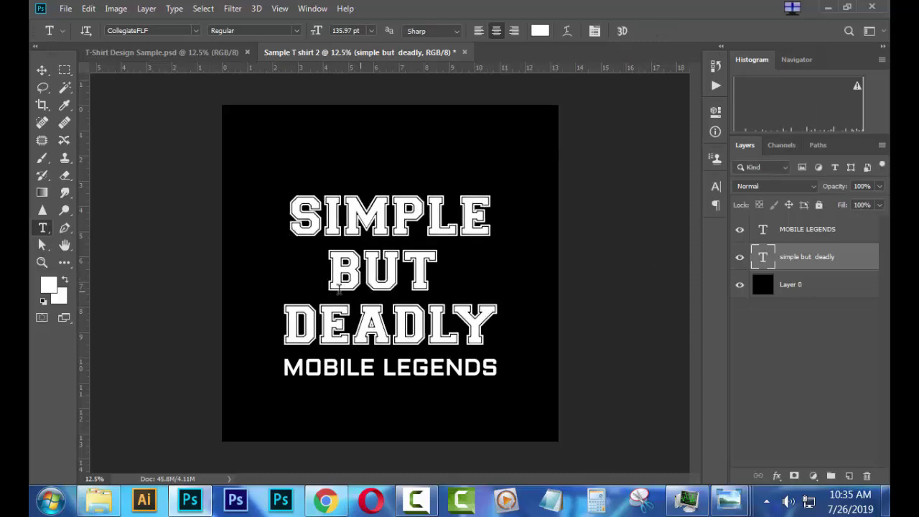
{"action": "left_click", "coordinate": [330, 284]}
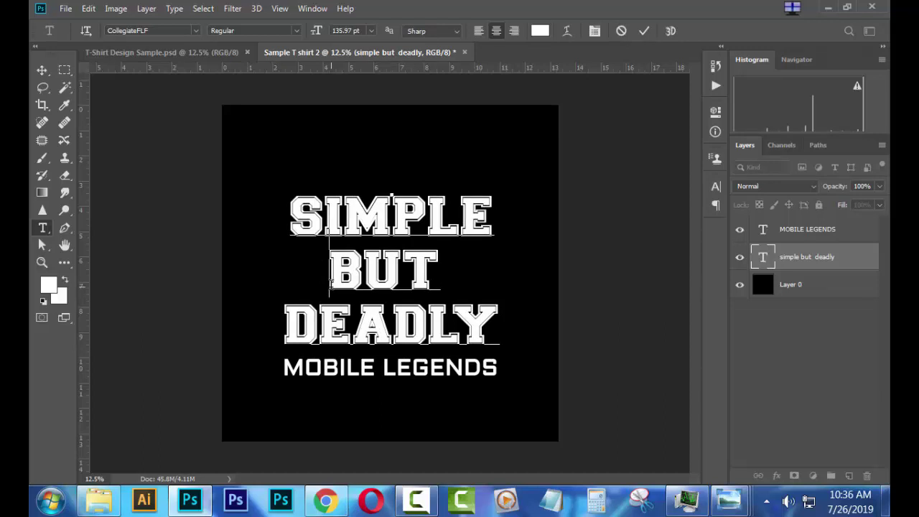
Widen the BUT line's spacing with five Alt+Right presses and commit the edit
{"action": "key", "text": "alt+Right"}
{"action": "key", "text": "alt+Right"}
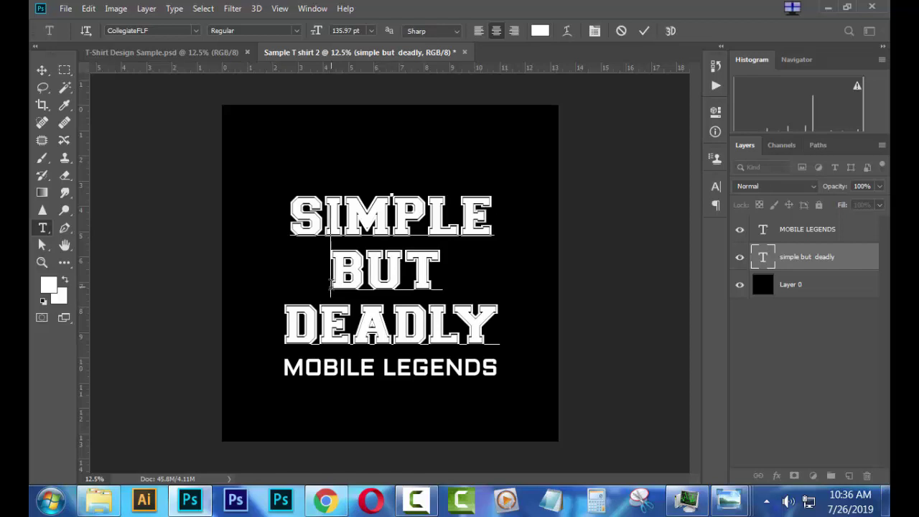
{"action": "key", "text": "alt+Right"}
{"action": "key", "text": "alt+Right"}
{"action": "key", "text": "alt+Right"}
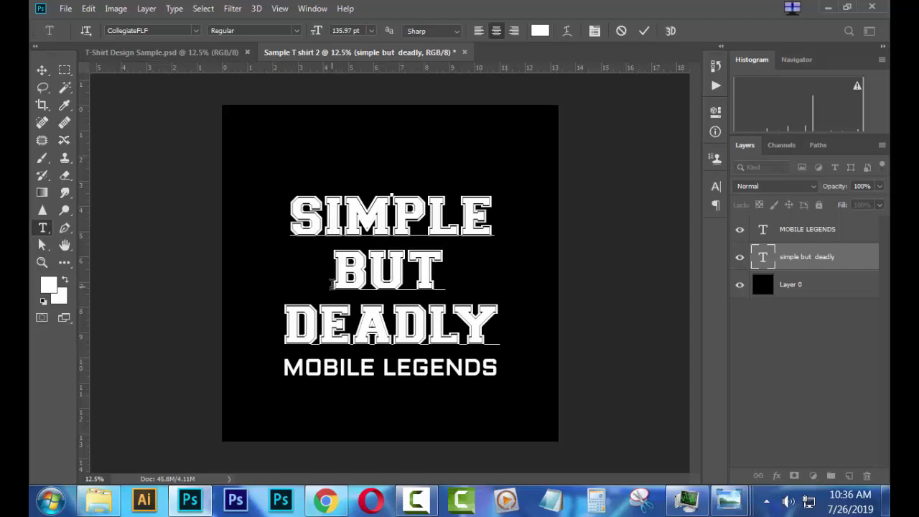
{"action": "key", "text": "alt+Right"}
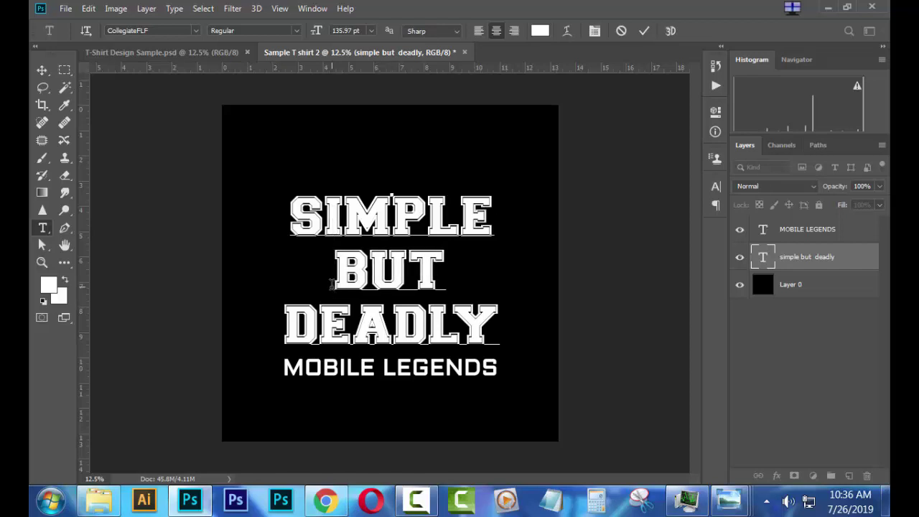
{"action": "key", "text": "alt+Right"}
{"action": "key", "text": "alt+Right"}
{"action": "key", "text": "alt+Right"}
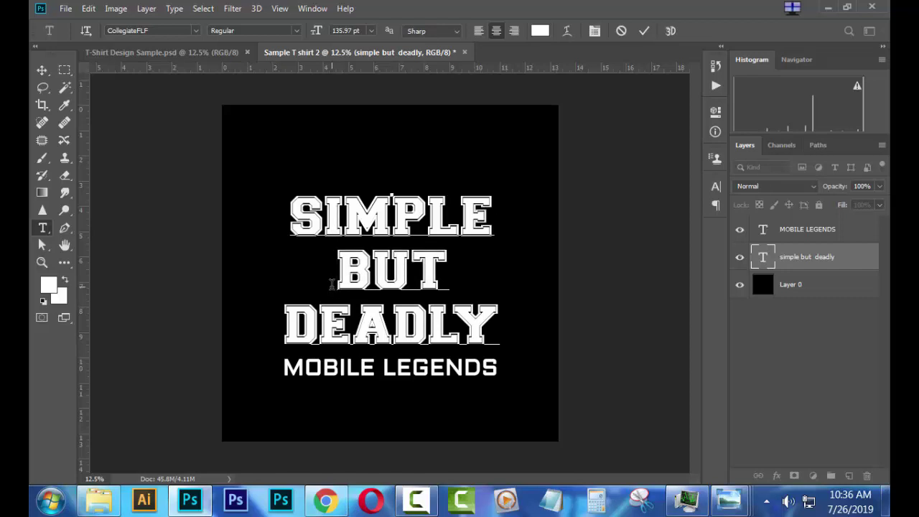
{"action": "key", "text": "alt+Right"}
{"action": "key", "text": "alt+Right"}
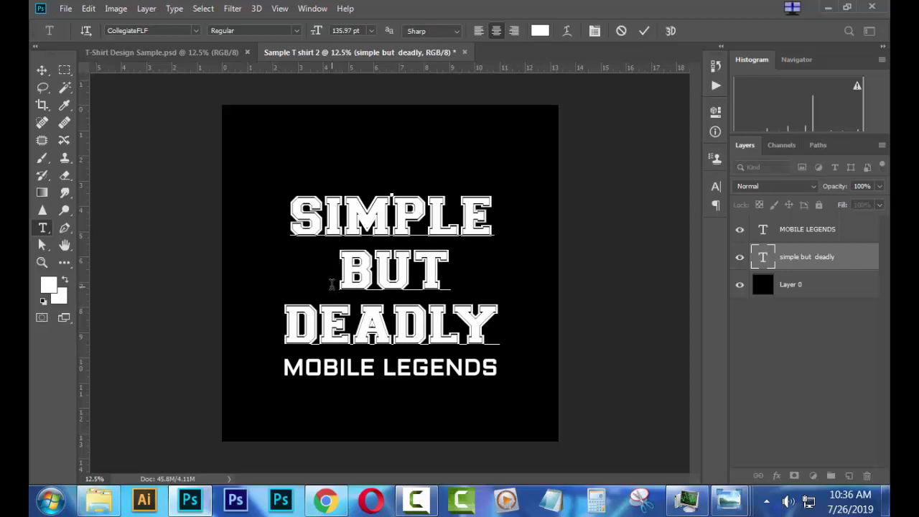
{"action": "left_click", "coordinate": [644, 31]}
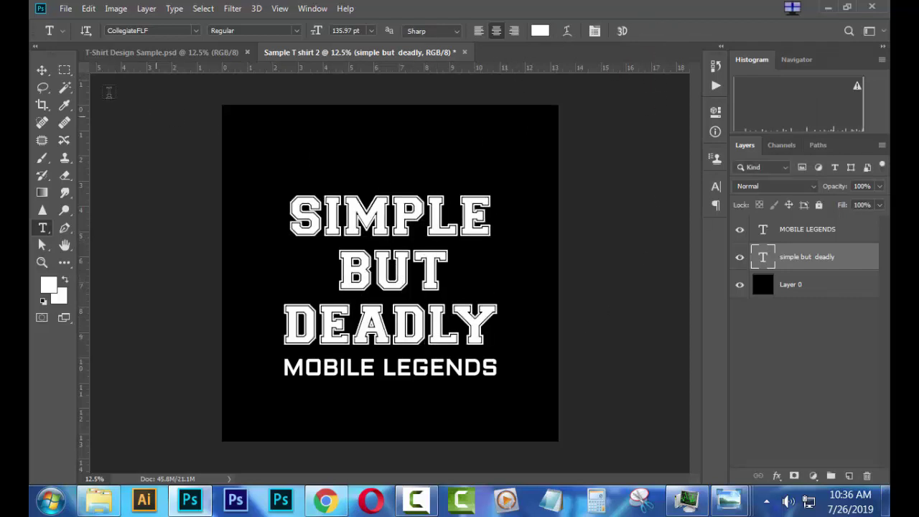
Set the SIMPLE BUT DEADLY text colour to orange ff9900 via the Character panel swatch
{"action": "left_click", "coordinate": [41, 69]}
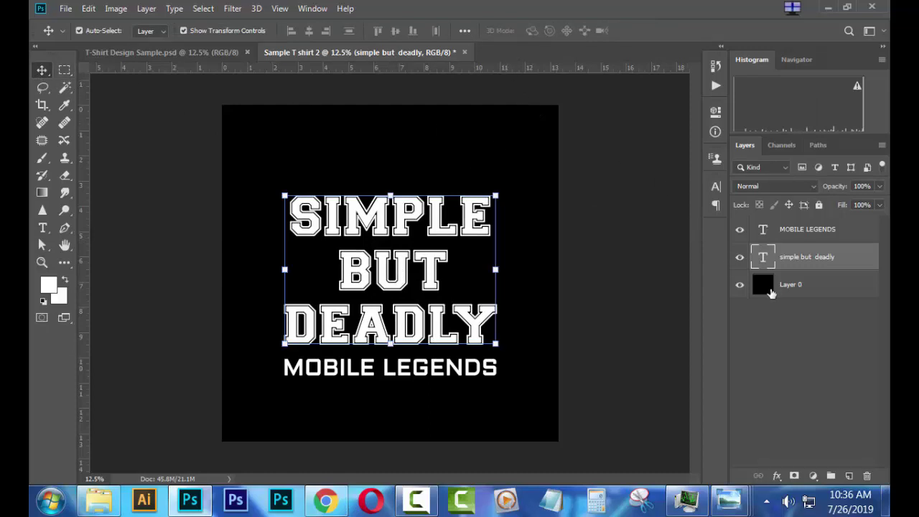
{"action": "left_click", "coordinate": [715, 186]}
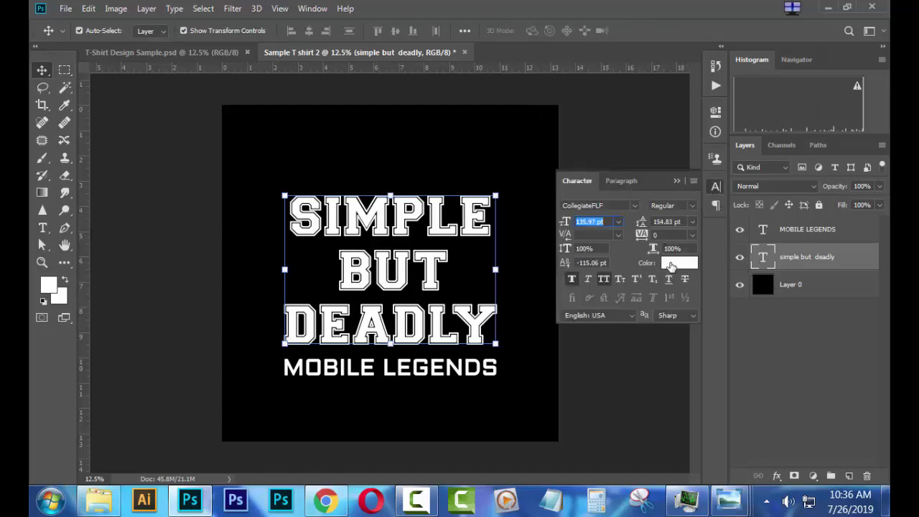
{"action": "left_click", "coordinate": [675, 264]}
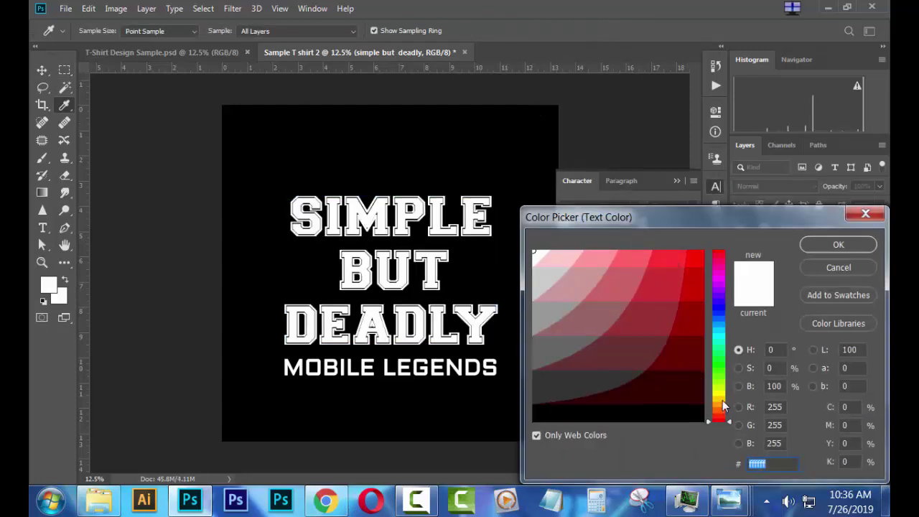
{"action": "left_click", "coordinate": [722, 400]}
{"action": "left_click", "coordinate": [694, 291]}
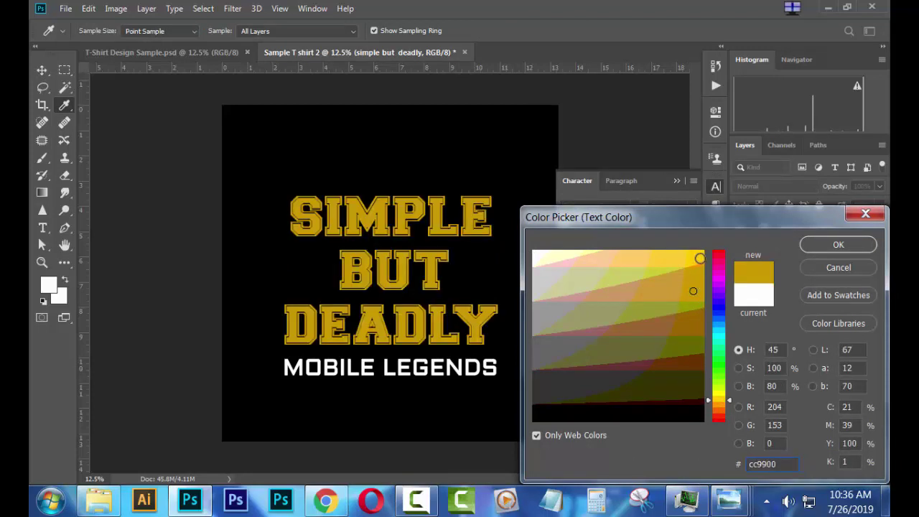
{"action": "left_click", "coordinate": [701, 267]}
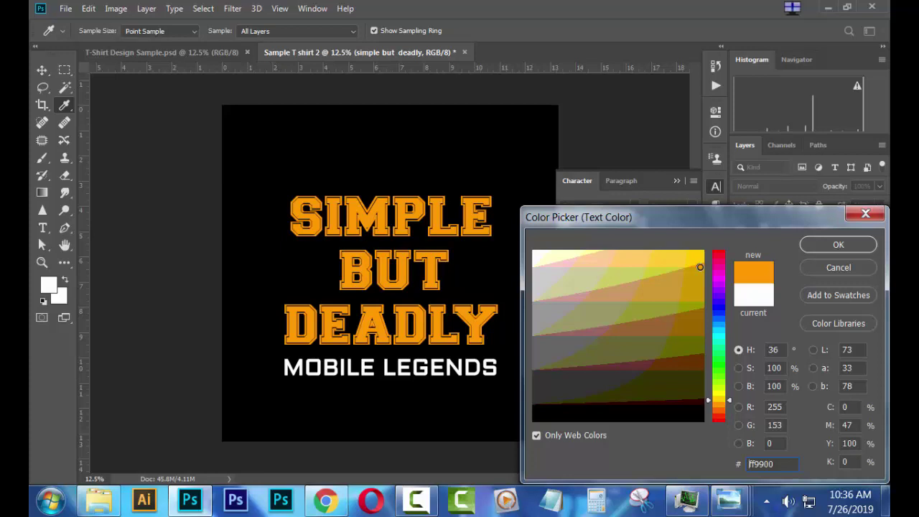
{"action": "left_click", "coordinate": [821, 244]}
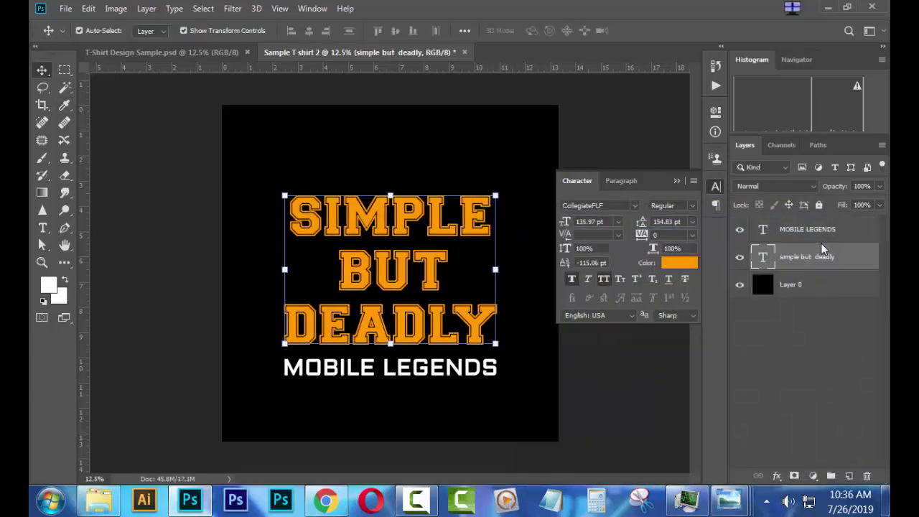
{"action": "left_click", "coordinate": [677, 180]}
Select the black background Layer 0 and apply Lock All to it
{"action": "left_click", "coordinate": [606, 294]}
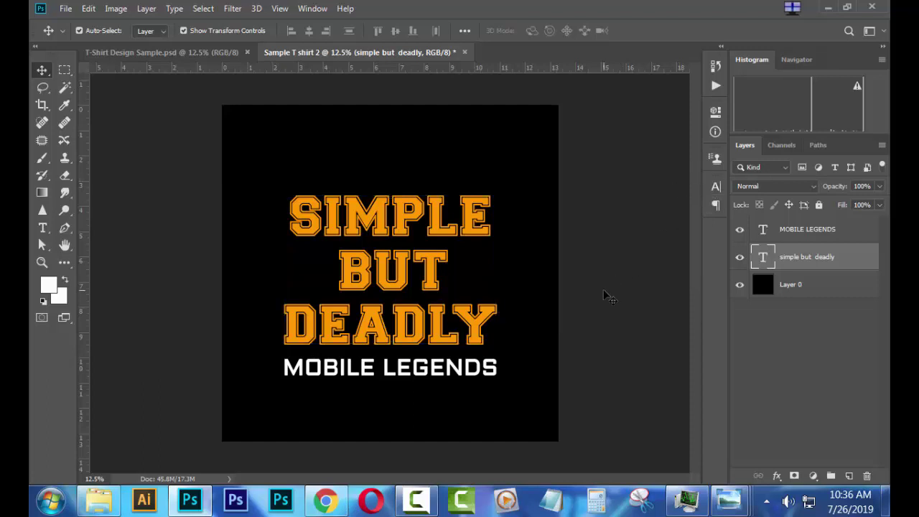
{"action": "left_click", "coordinate": [461, 376]}
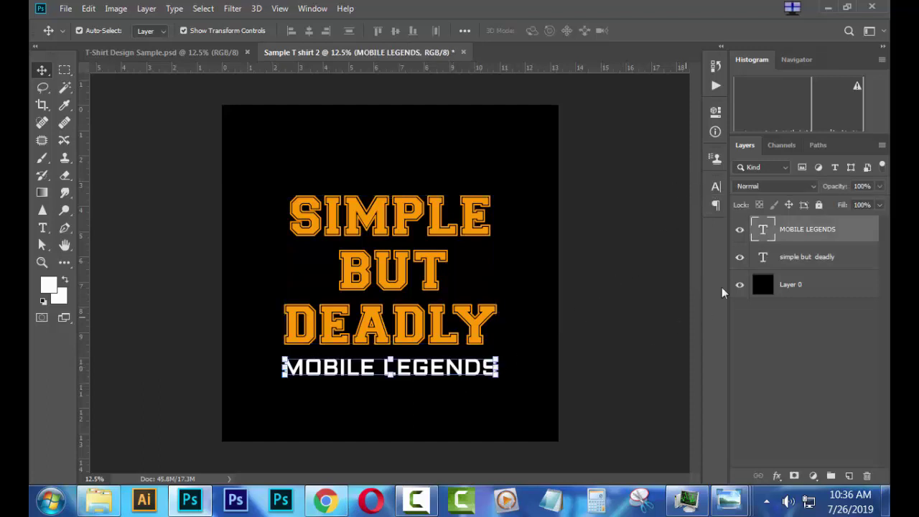
{"action": "left_click", "coordinate": [804, 287]}
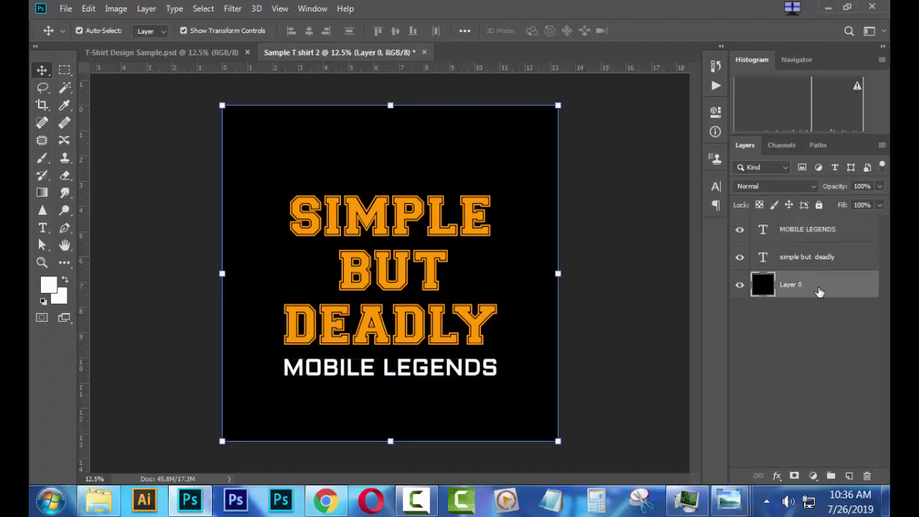
{"action": "left_click", "coordinate": [819, 206]}
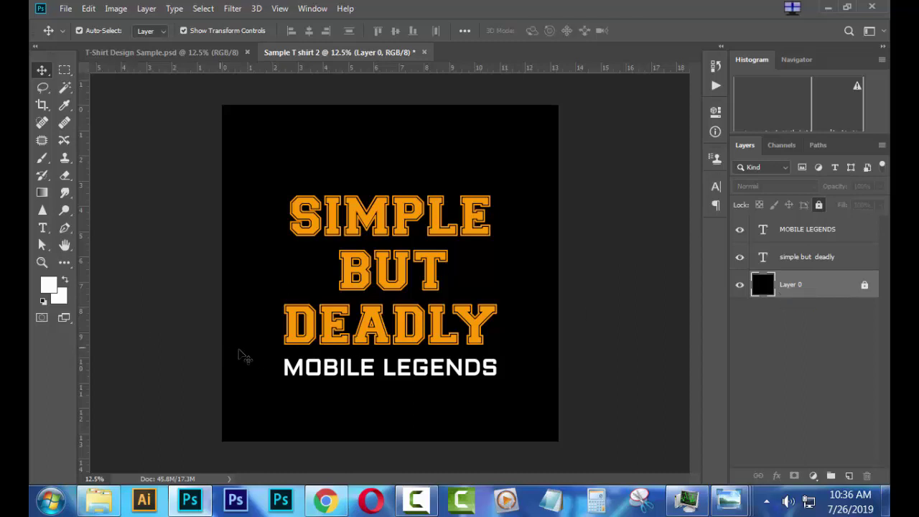
{"action": "left_click", "coordinate": [64, 262]}
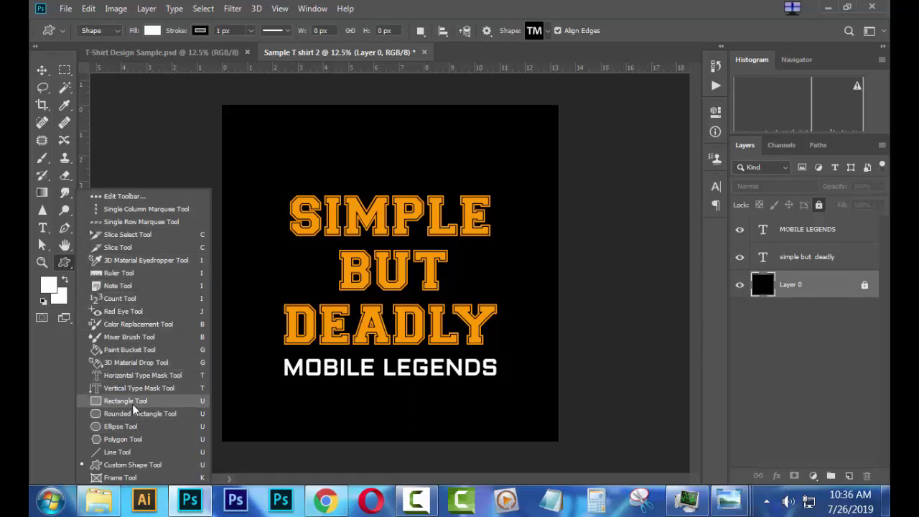
Draw a 2656 x 280 px rounded rectangle around MOBILE LEGENDS and fill it orange ff9900
{"action": "left_click", "coordinate": [134, 411]}
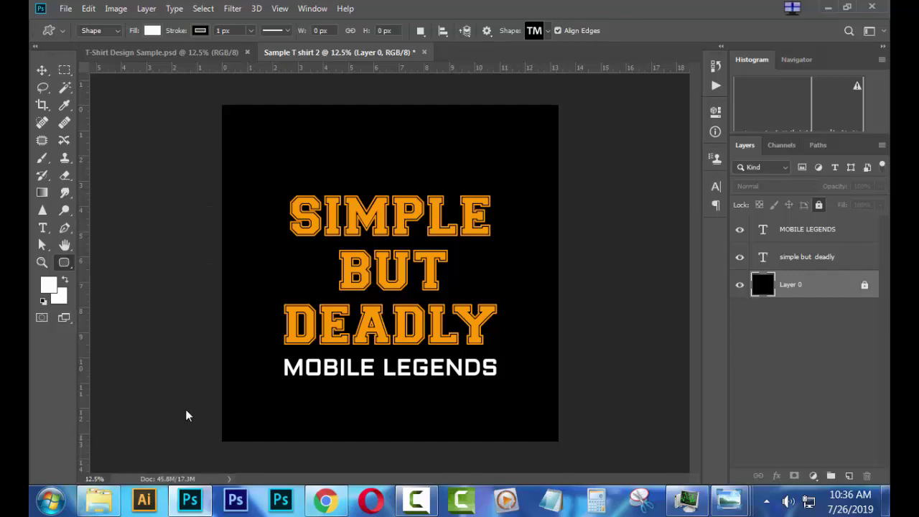
{"action": "left_click_drag", "start_coordinate": [278, 357], "coordinate": [502, 382]}
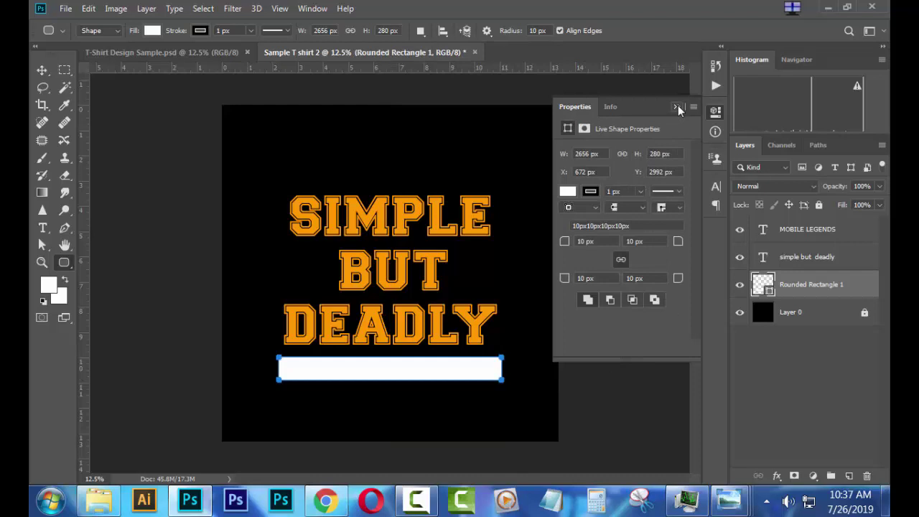
{"action": "left_click", "coordinate": [567, 192]}
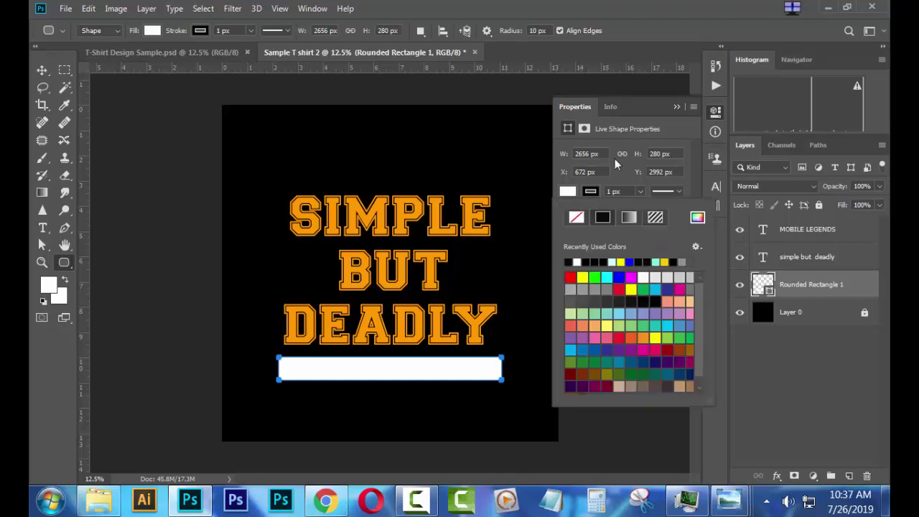
{"action": "left_click", "coordinate": [677, 106]}
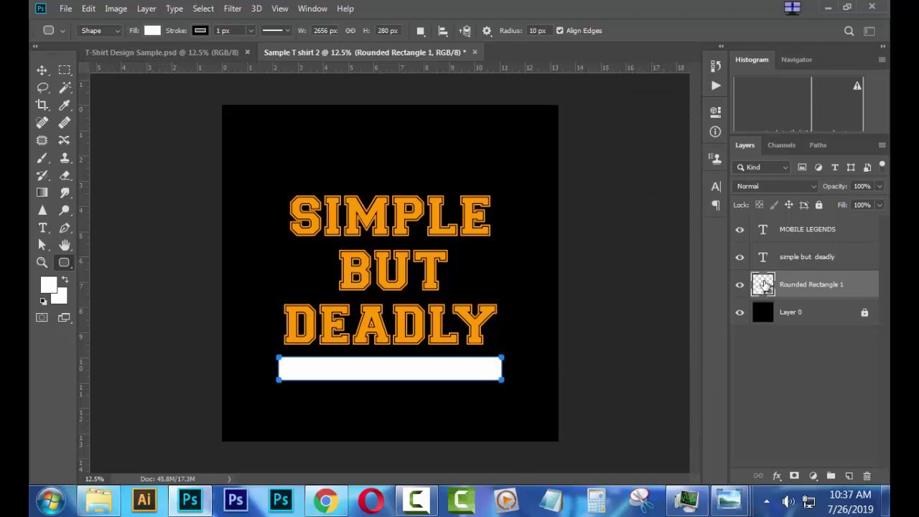
{"action": "double_click", "coordinate": [764, 285]}
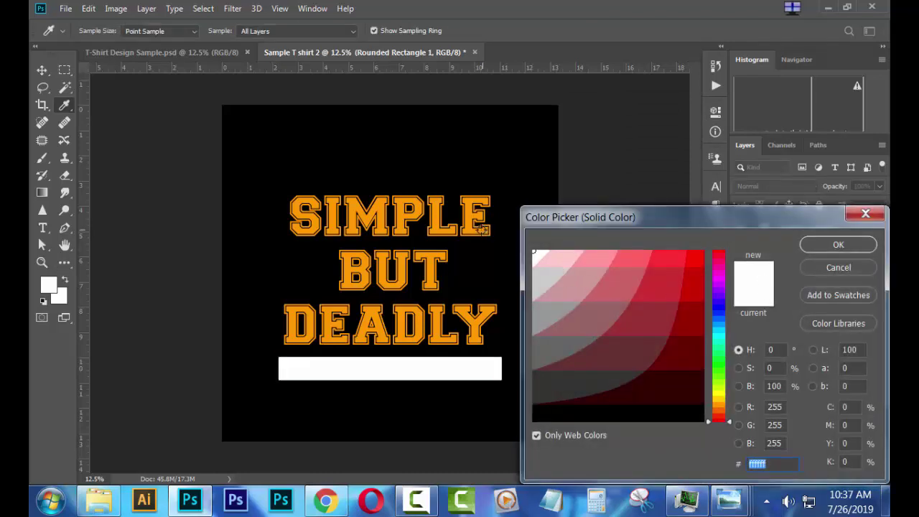
{"action": "left_click", "coordinate": [468, 232]}
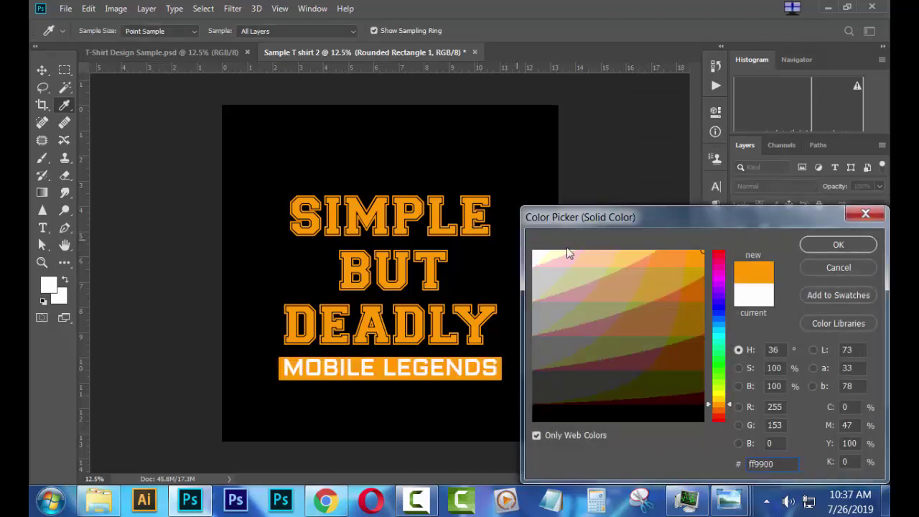
{"action": "left_click", "coordinate": [810, 246]}
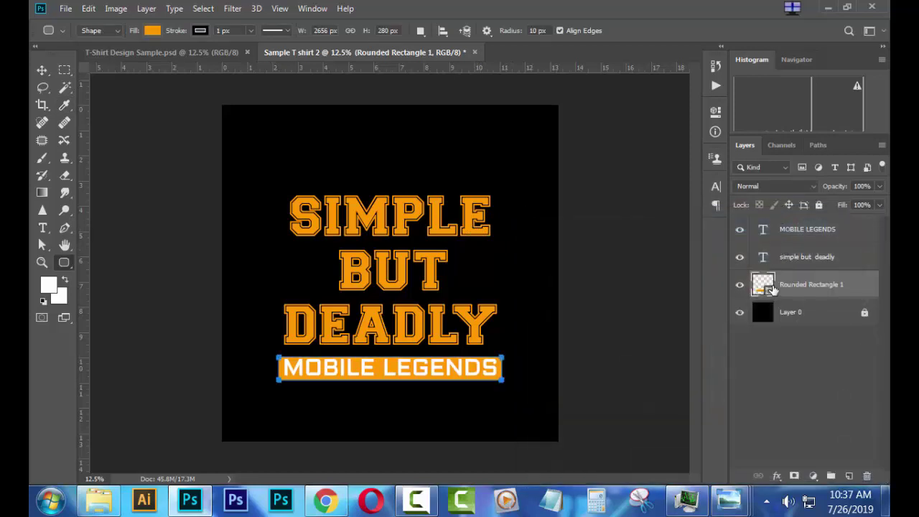
Add a black outside Stroke layer effect to the MOBILE LEGENDS text layer
{"action": "left_click", "coordinate": [42, 70]}
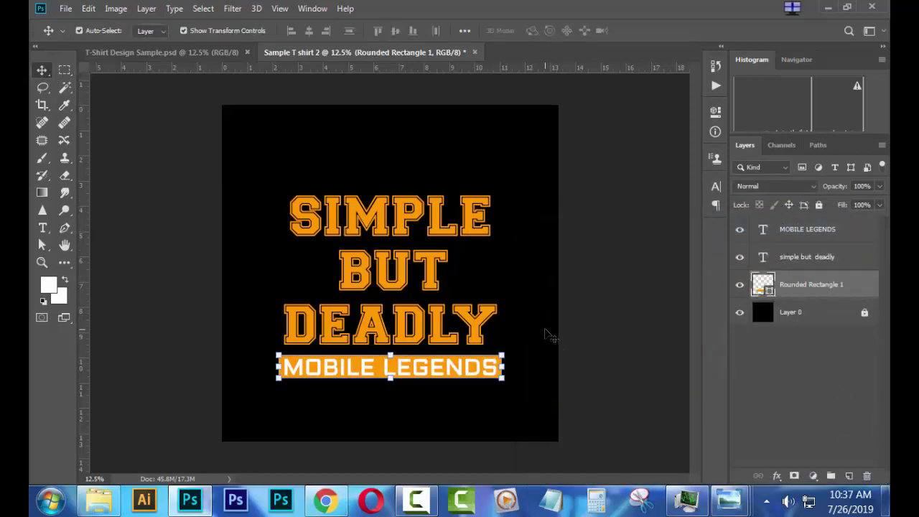
{"action": "left_click", "coordinate": [610, 320]}
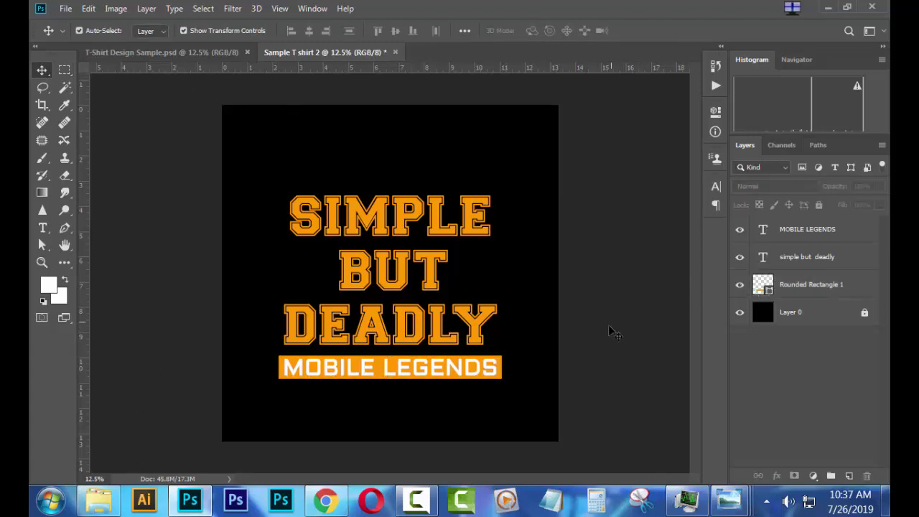
{"action": "left_click", "coordinate": [468, 375]}
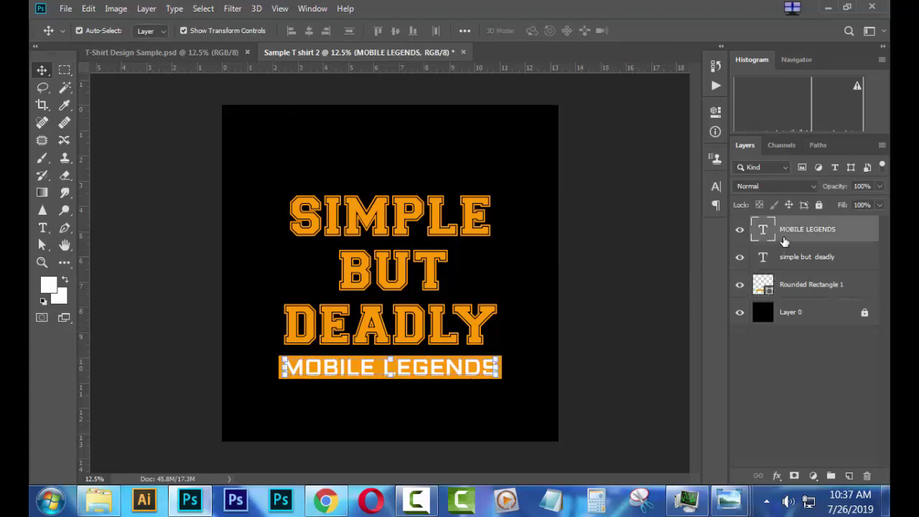
{"action": "left_click", "coordinate": [776, 476]}
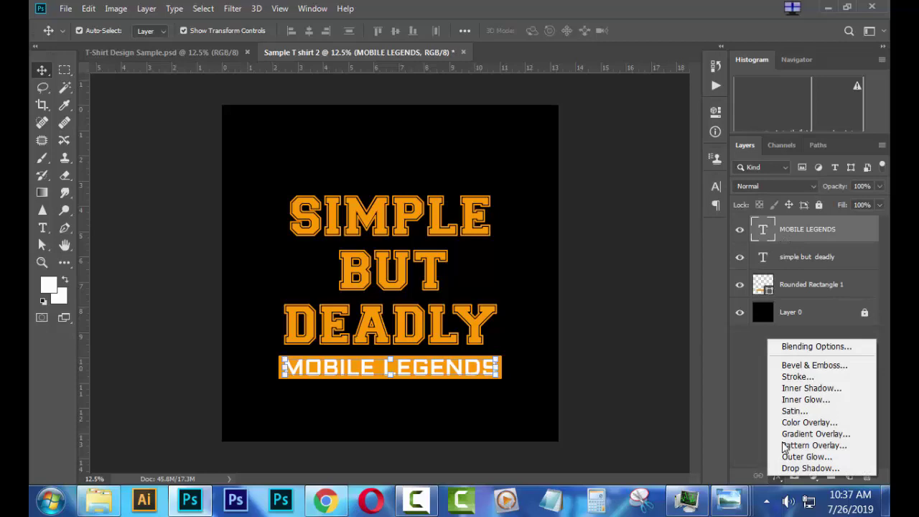
{"action": "left_click", "coordinate": [793, 377]}
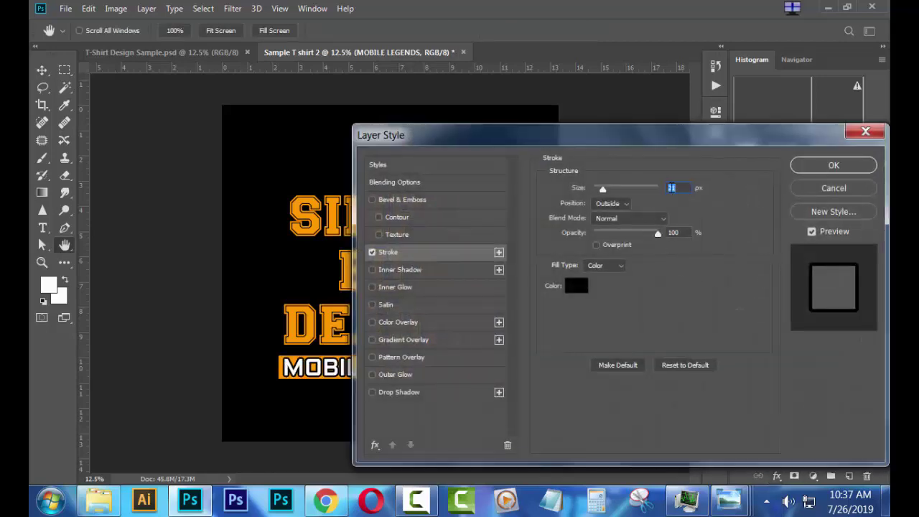
{"action": "mouse_move", "coordinate": [592, 145]}
{"action": "left_mouse_down"}
{"action": "mouse_move", "coordinate": [806, 134]}
{"action": "mouse_move", "coordinate": [674, 128]}
{"action": "left_mouse_up"}
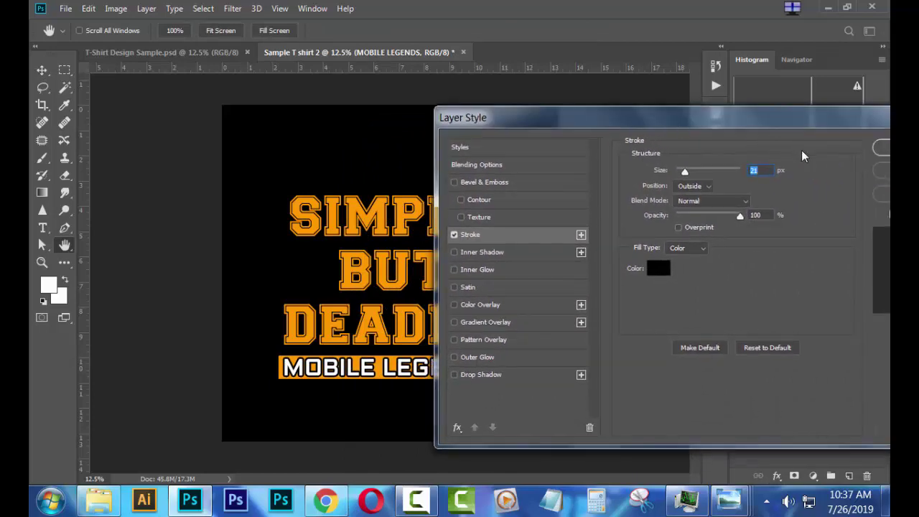
{"action": "left_click", "coordinate": [883, 149]}
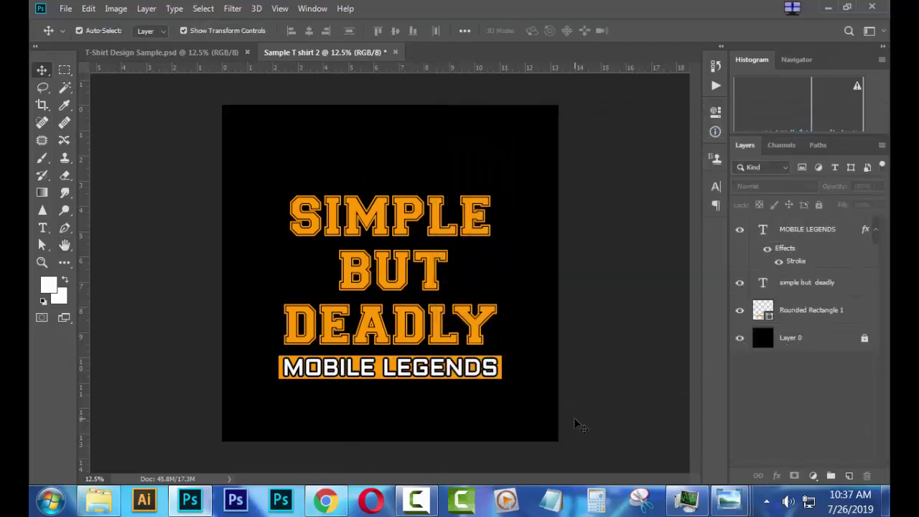
Scale the orange Rounded Rectangle 1 bar to about 103% so it extends past MOBILE LEGENDS
{"action": "key", "text": "ctrl+plus"}
{"action": "key", "text": "ctrl+plus"}
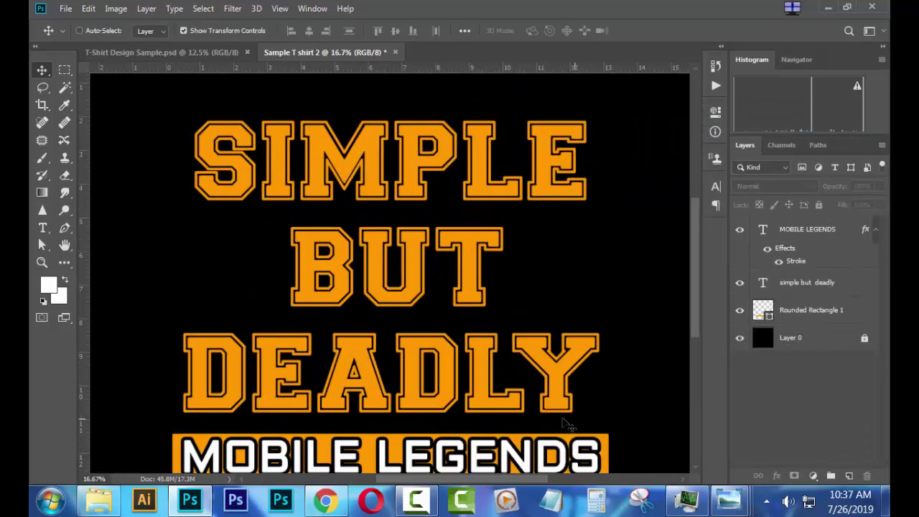
{"action": "scroll", "coordinate": [488, 330], "scroll_direction": "down", "scroll_amount": 3}
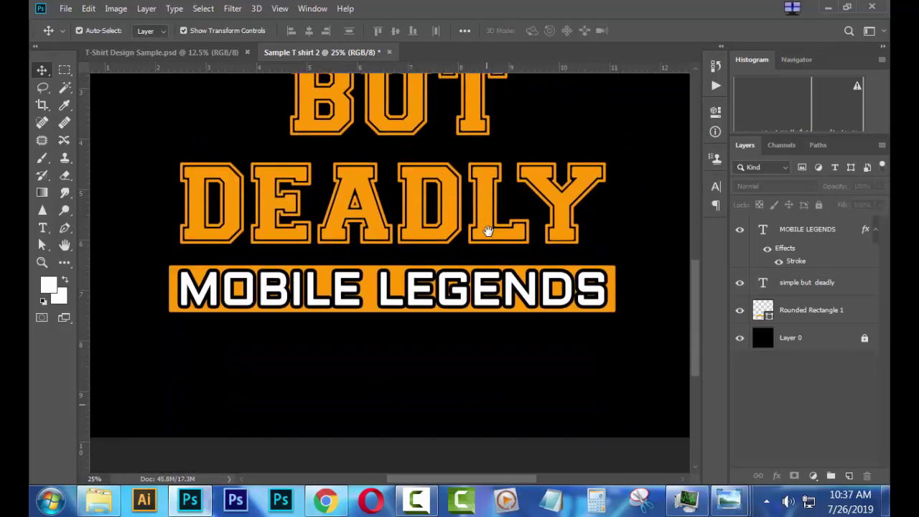
{"action": "left_click", "coordinate": [614, 309]}
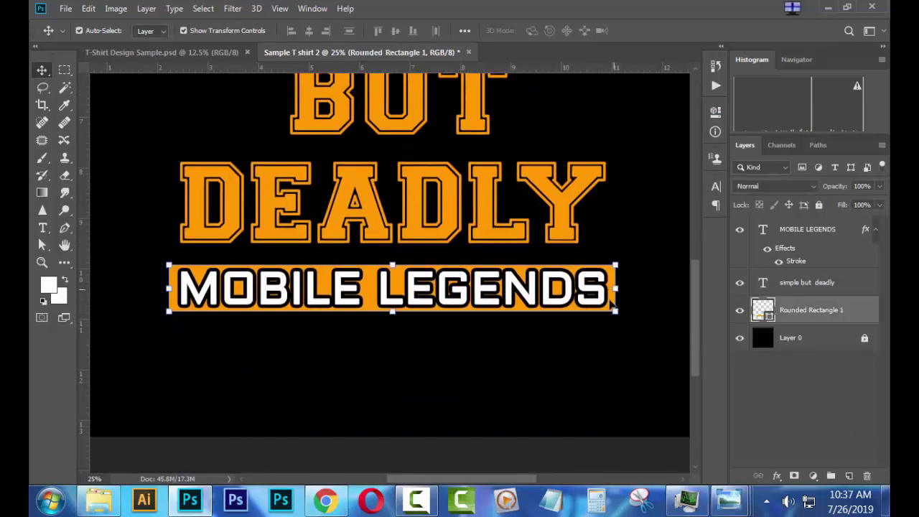
{"action": "key", "text": "ctrl+t"}
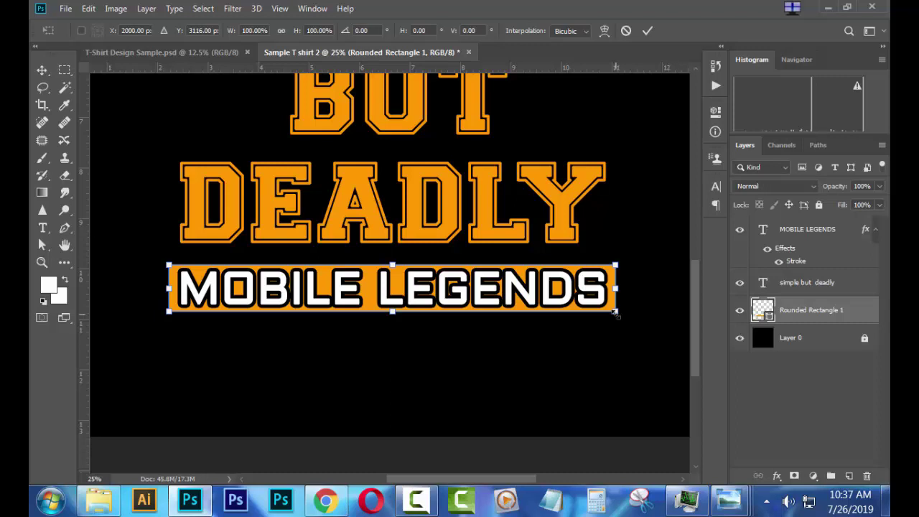
{"action": "left_click_drag", "start_coordinate": [616, 313], "coordinate": [621, 314]}
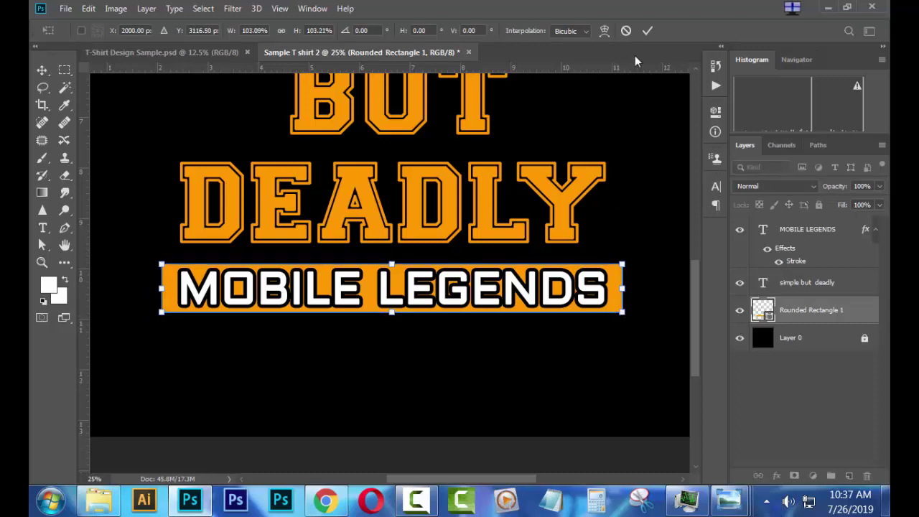
{"action": "left_click", "coordinate": [647, 31]}
{"action": "left_click", "coordinate": [465, 459]}
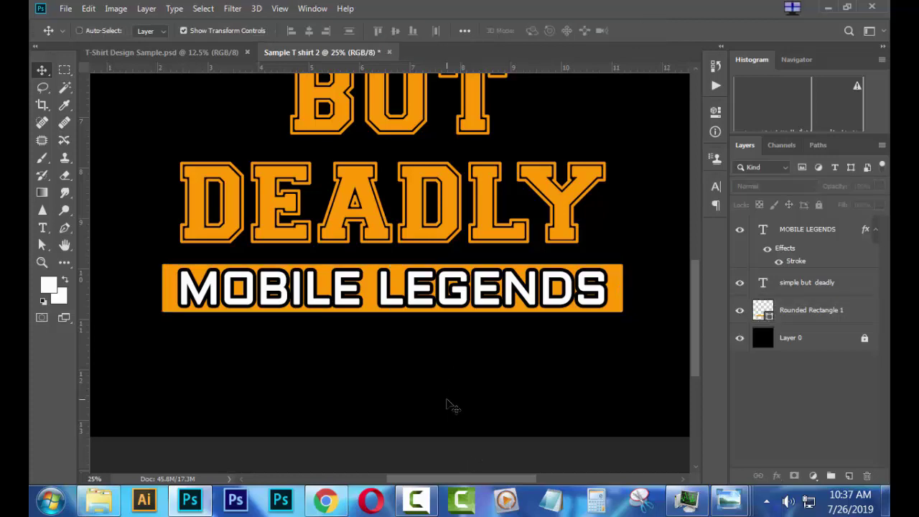
{"action": "key", "text": "ctrl+minus"}
{"action": "key", "text": "ctrl+minus"}
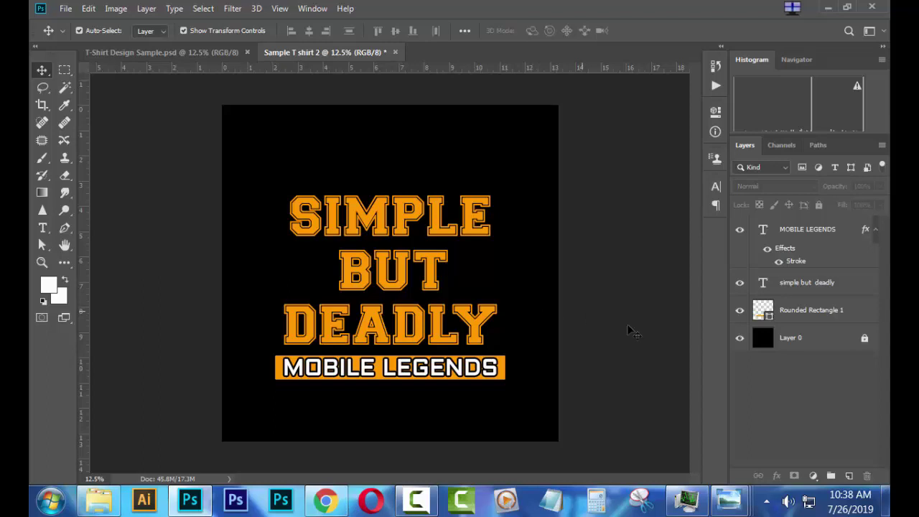
Hide the black Layer 0 background so the design is transparent
{"action": "left_click", "coordinate": [740, 337]}
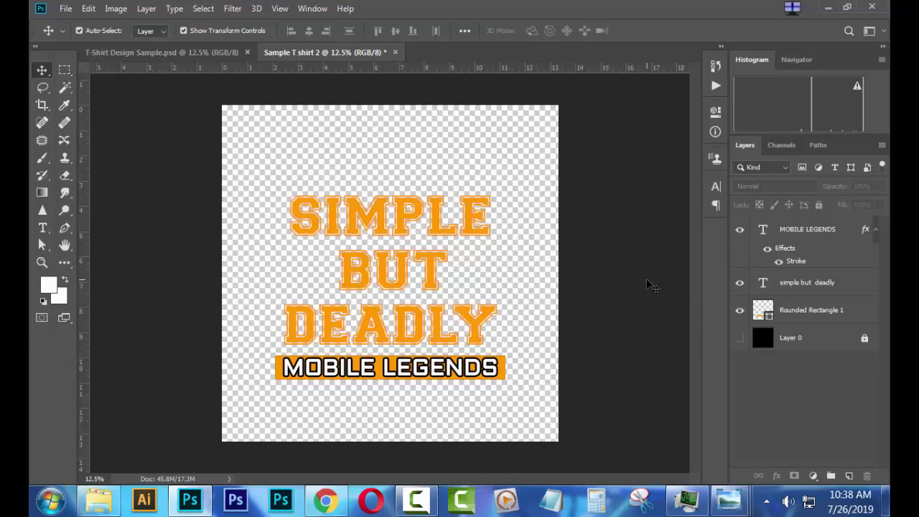
{"action": "left_click", "coordinate": [740, 337]}
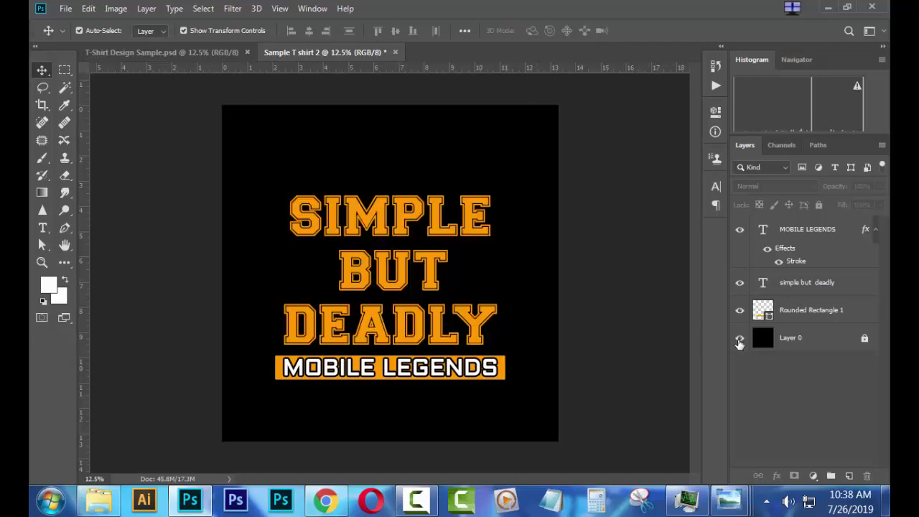
{"action": "left_click", "coordinate": [740, 337]}
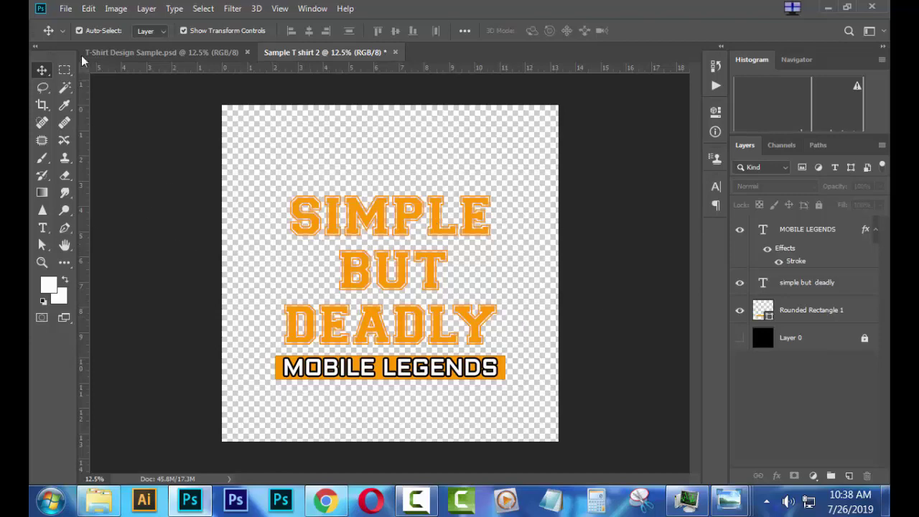
Save the design as a PNG copy named Sample T shirt 2.png
{"action": "left_click", "coordinate": [65, 8]}
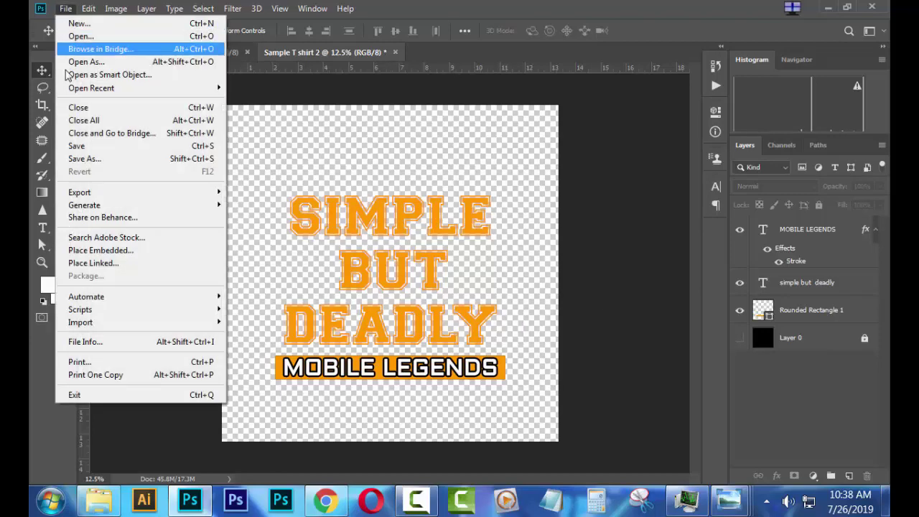
{"action": "left_click", "coordinate": [83, 159]}
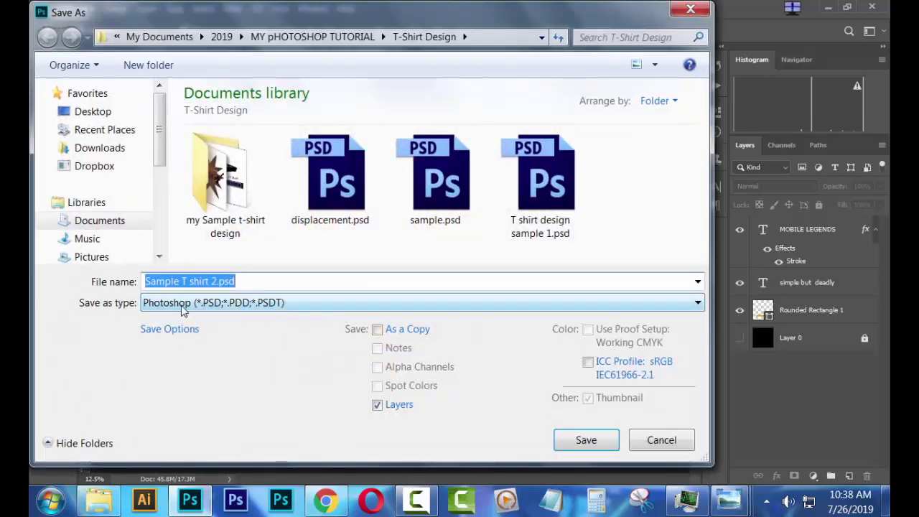
{"action": "left_click", "coordinate": [291, 309]}
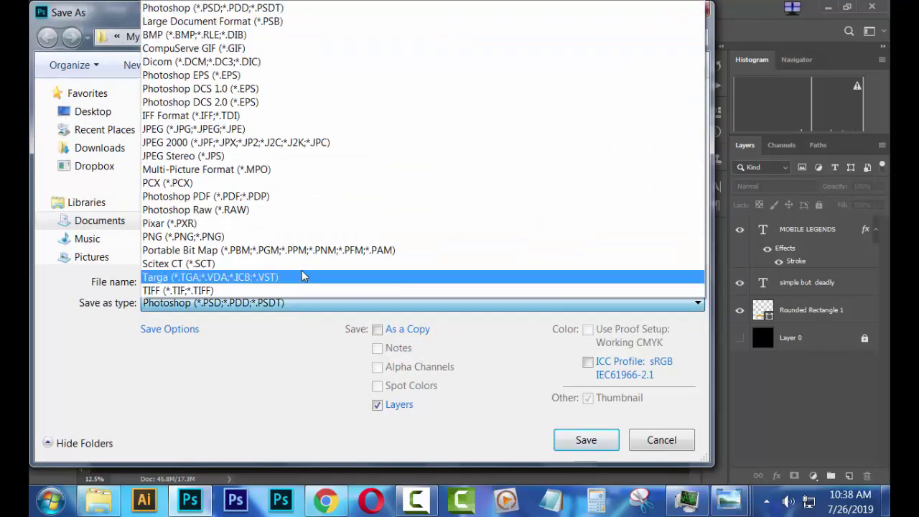
{"action": "left_click", "coordinate": [305, 240]}
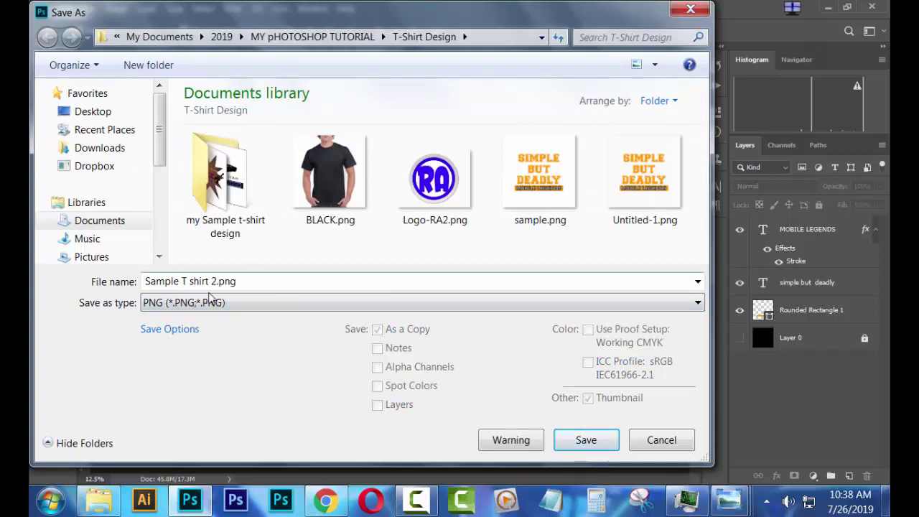
{"action": "left_click", "coordinate": [585, 440]}
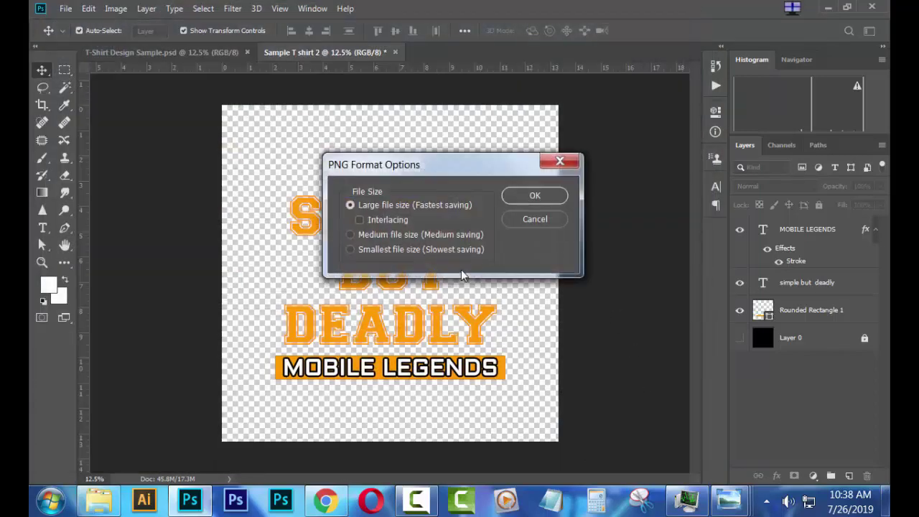
{"action": "left_click", "coordinate": [512, 200]}
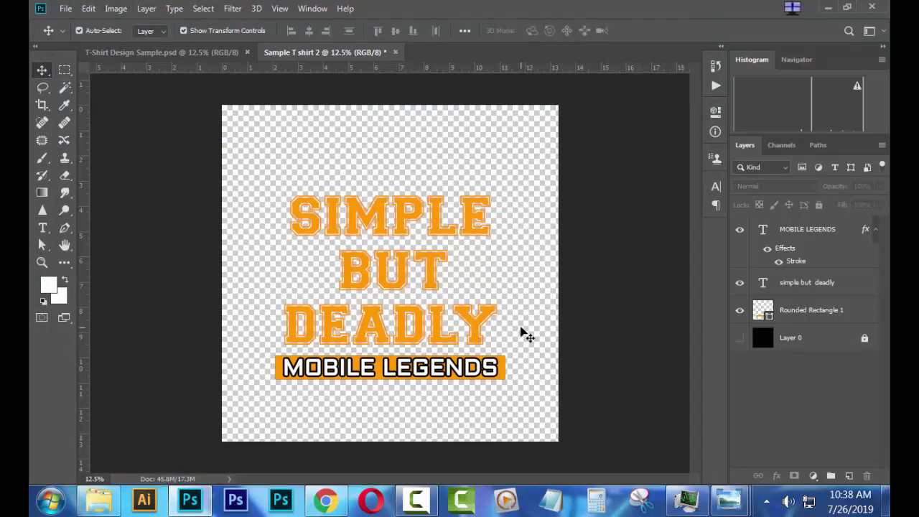
Open BLACK.png and convert it from Indexed Color to RGB Color mode
{"action": "left_click", "coordinate": [65, 8]}
{"action": "left_click", "coordinate": [78, 37]}
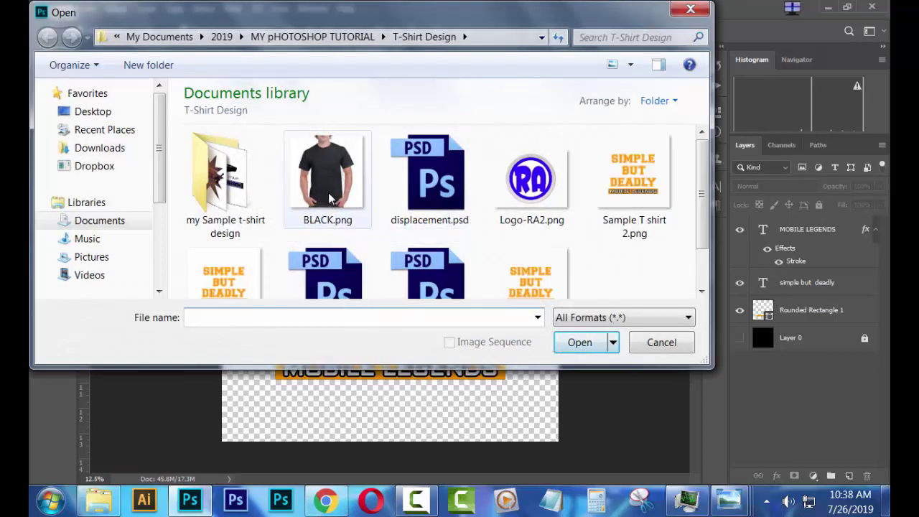
{"action": "left_click", "coordinate": [331, 198]}
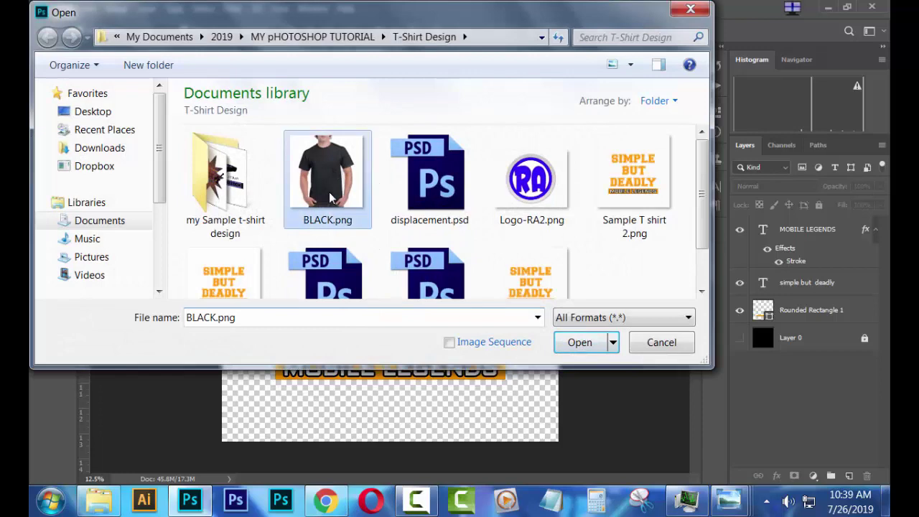
{"action": "left_click", "coordinate": [580, 343]}
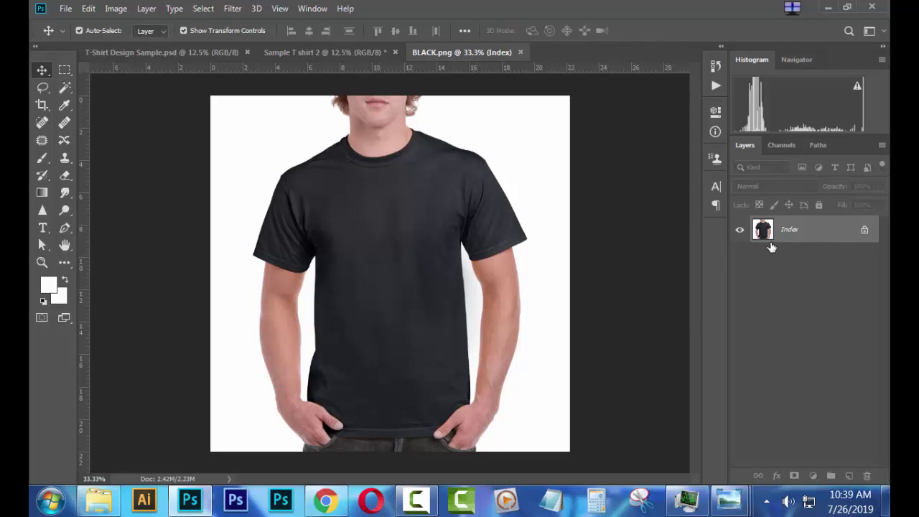
{"action": "left_click", "coordinate": [115, 10]}
{"action": "mouse_move", "coordinate": [172, 24]}
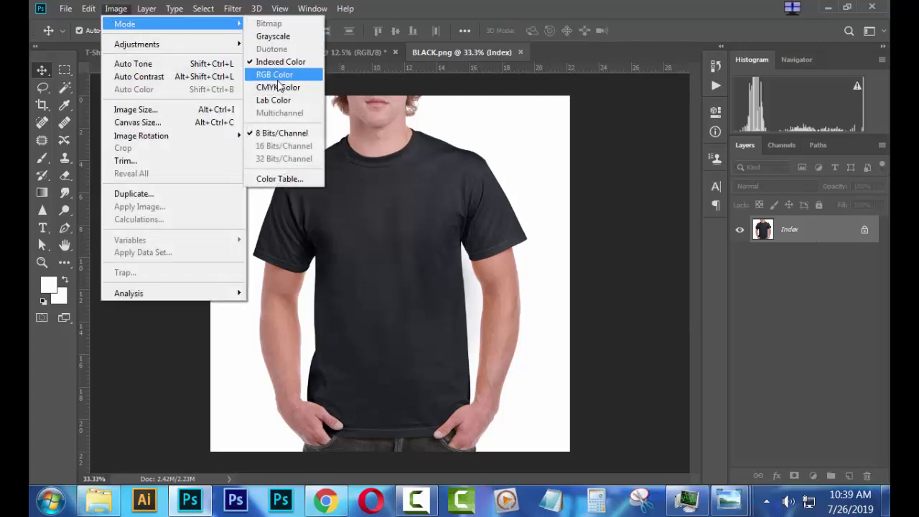
{"action": "left_click", "coordinate": [274, 75]}
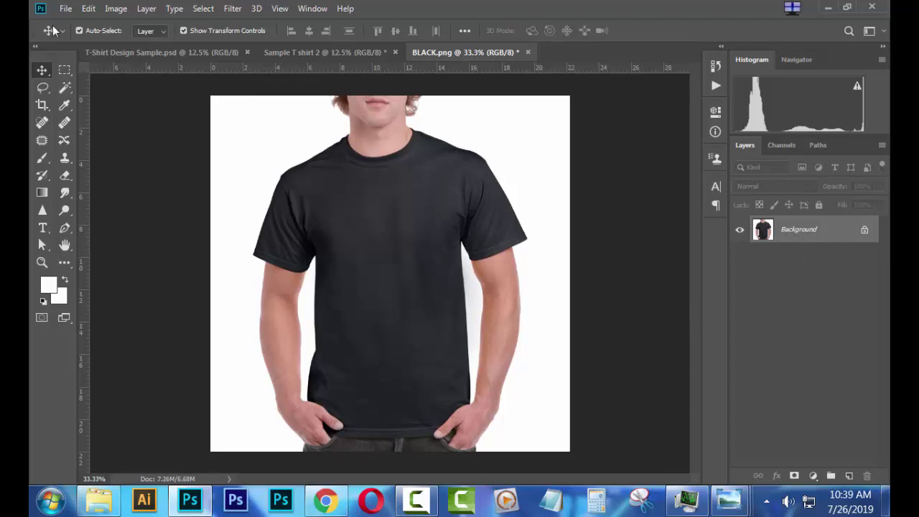
Place Sample T shirt 2.png on the shirt, scaled to about 65% and centred on the chest
{"action": "left_click", "coordinate": [63, 9]}
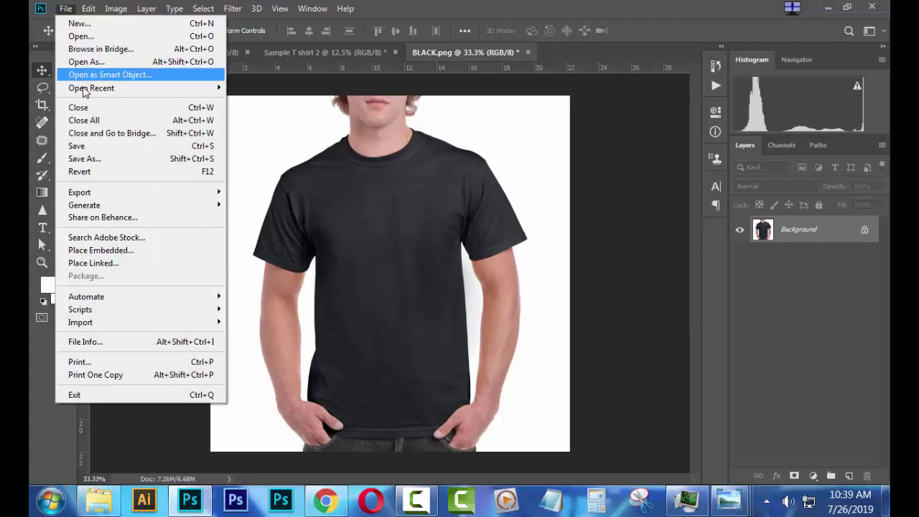
{"action": "left_click", "coordinate": [155, 257]}
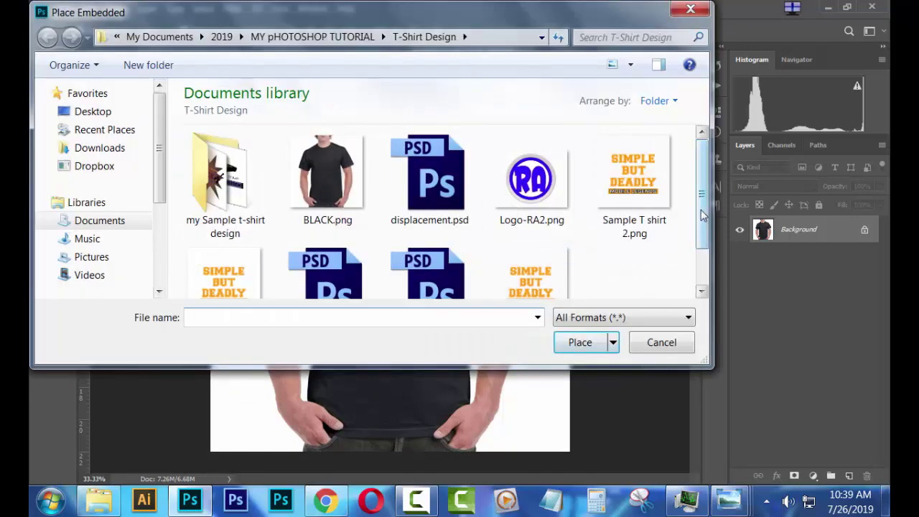
{"action": "left_click", "coordinate": [644, 185]}
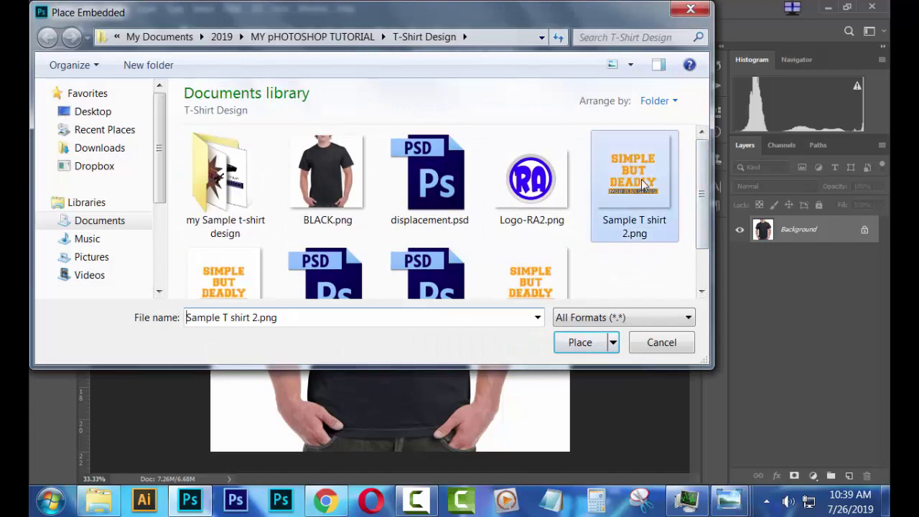
{"action": "left_click", "coordinate": [598, 348]}
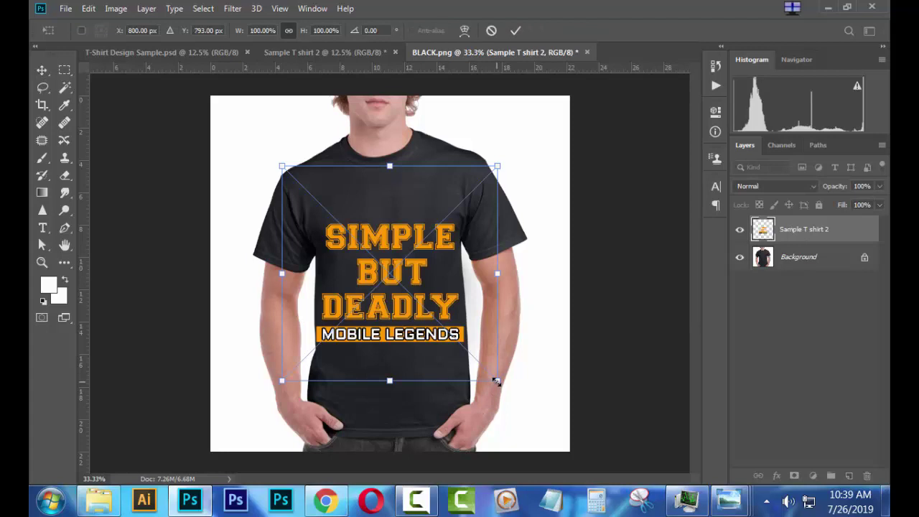
{"action": "left_click_drag", "start_coordinate": [495, 381], "coordinate": [392, 298]}
{"action": "left_click_drag", "start_coordinate": [375, 261], "coordinate": [411, 255]}
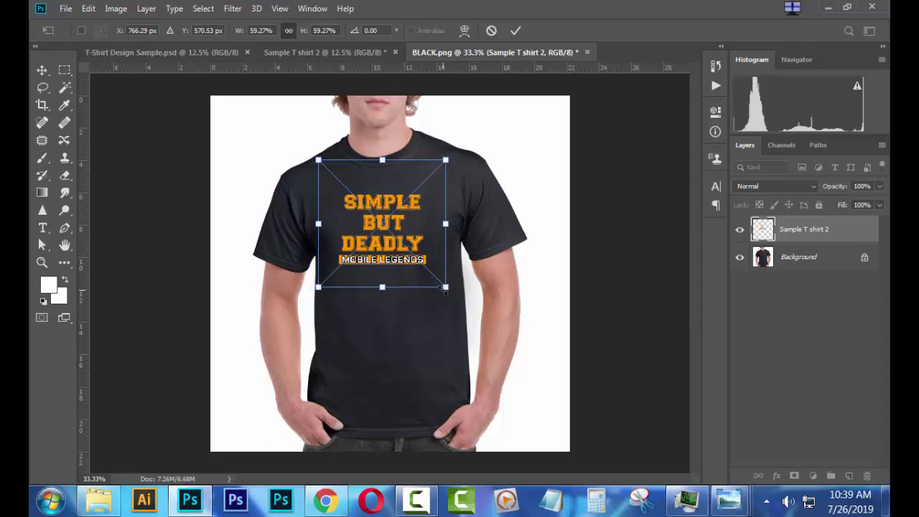
{"action": "left_click_drag", "start_coordinate": [446, 287], "coordinate": [458, 299]}
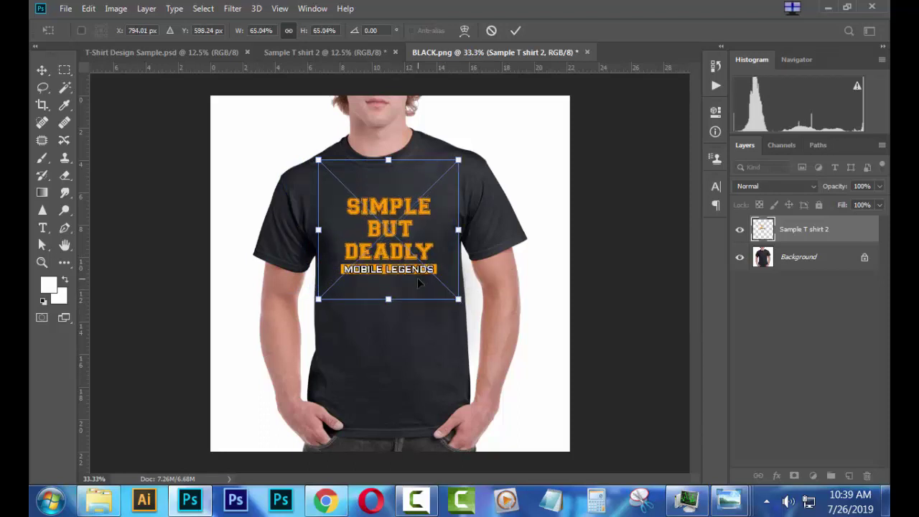
{"action": "left_click_drag", "start_coordinate": [412, 267], "coordinate": [413, 264]}
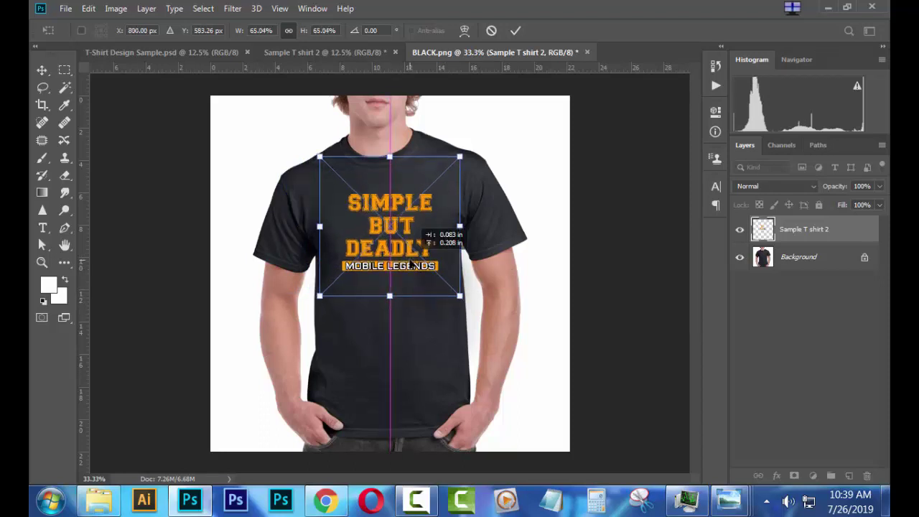
{"action": "left_click", "coordinate": [516, 31]}
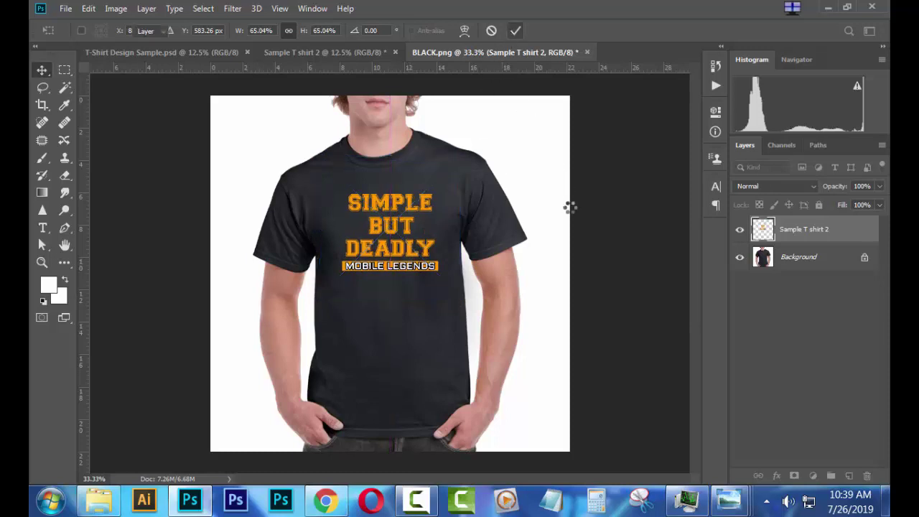
{"action": "left_click", "coordinate": [628, 303]}
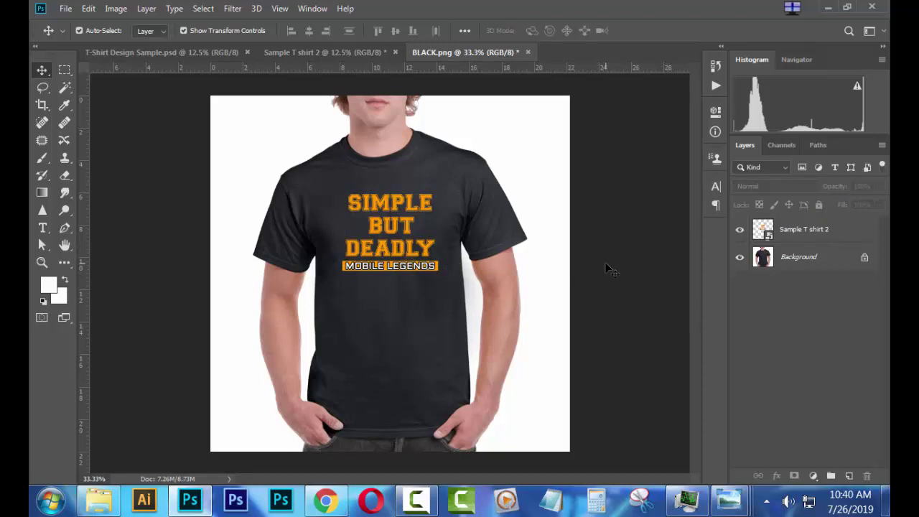
Nudge the design slightly lower on the chest, then select the Background layer
{"action": "left_click", "coordinate": [804, 227]}
{"action": "key", "text": "Up"}
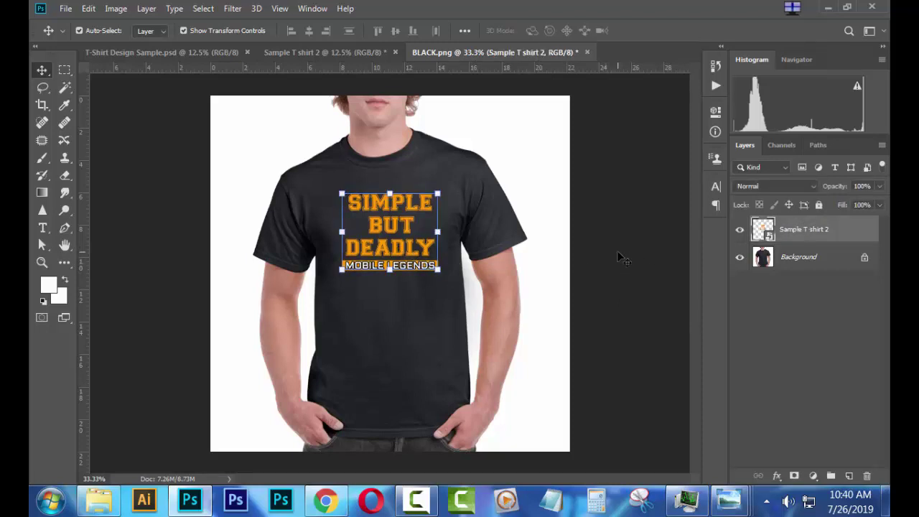
{"action": "key", "text": "Up"}
{"action": "key", "text": "Up"}
{"action": "key", "text": "Up"}
{"action": "key", "text": "Up"}
{"action": "key", "text": "Down"}
{"action": "key", "text": "Down"}
{"action": "key", "text": "Down"}
{"action": "key", "text": "Down"}
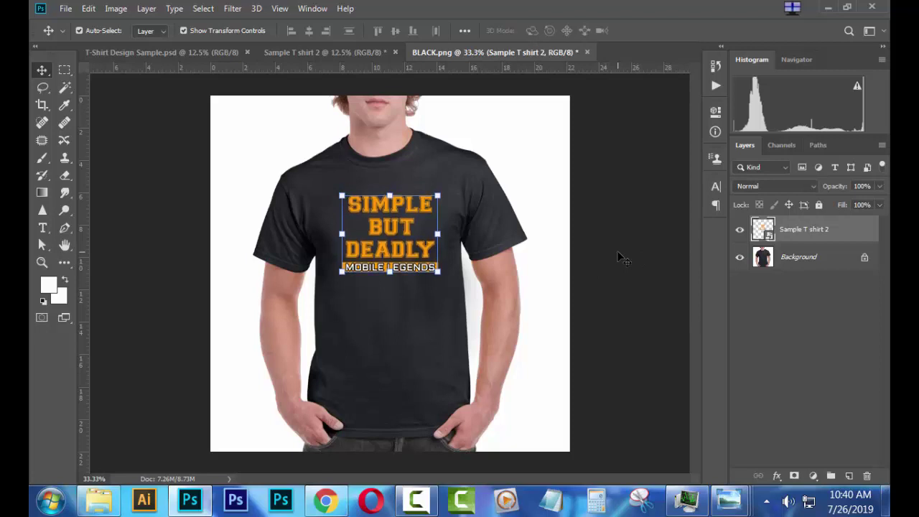
{"action": "key", "text": "Down"}
{"action": "key", "text": "Down"}
{"action": "key", "text": "Down"}
{"action": "left_click", "coordinate": [619, 256]}
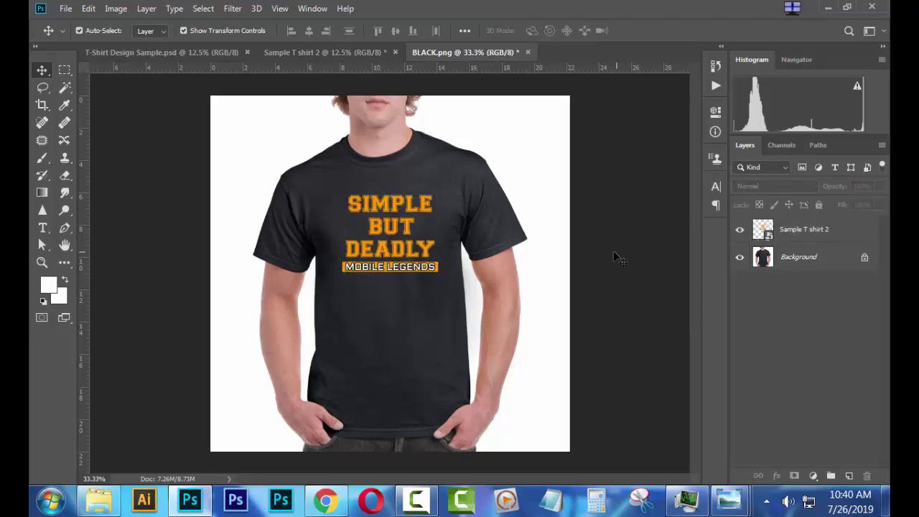
{"action": "left_click", "coordinate": [408, 263]}
{"action": "left_click", "coordinate": [639, 276]}
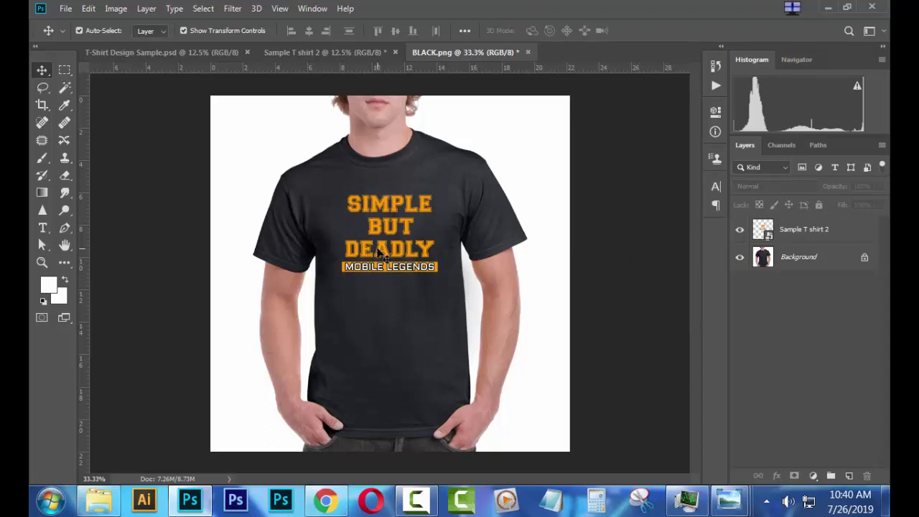
{"action": "left_click", "coordinate": [799, 263]}
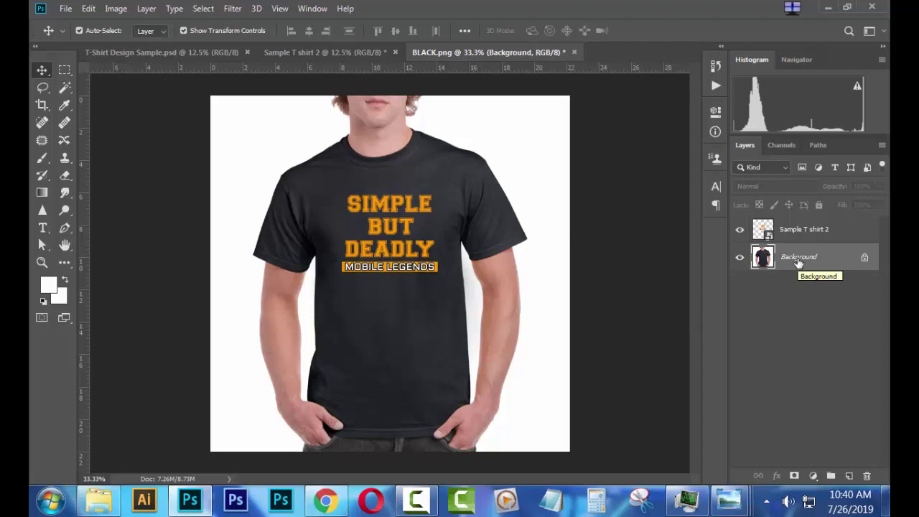
Duplicate the plain shirt Background layer into a new document named DISPLACEMENT
{"action": "right_click", "coordinate": [798, 263]}
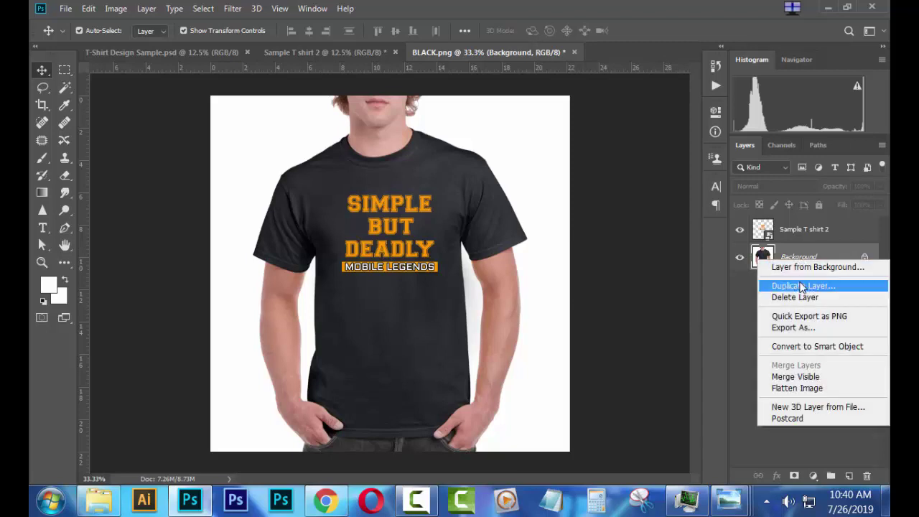
{"action": "left_click", "coordinate": [800, 285]}
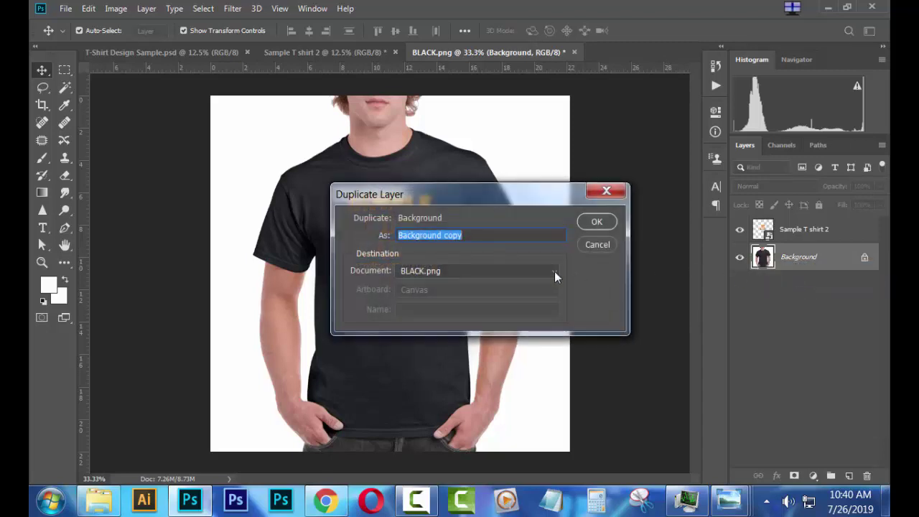
{"action": "left_click", "coordinate": [555, 272]}
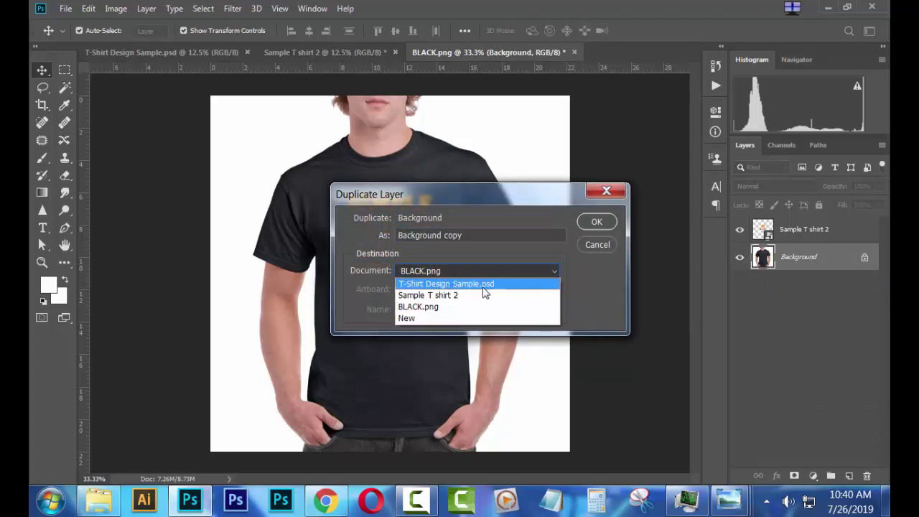
{"action": "left_click", "coordinate": [484, 287]}
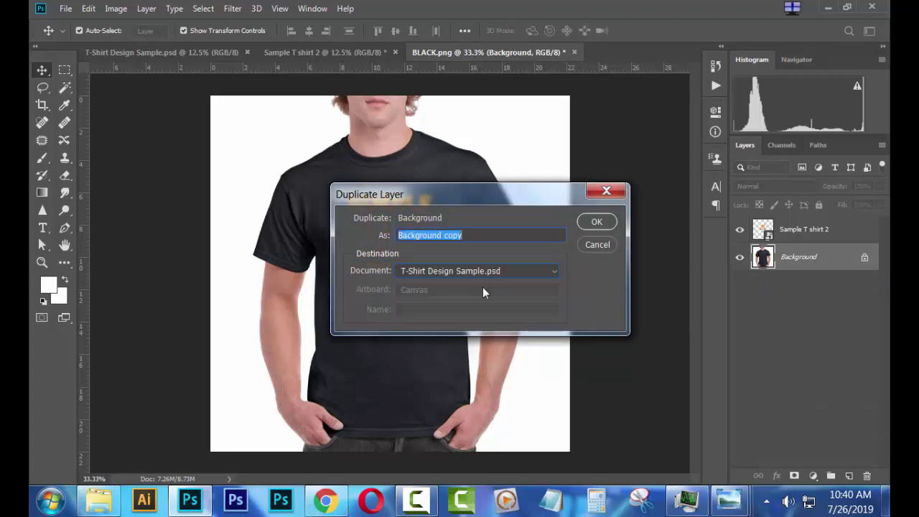
{"action": "left_click", "coordinate": [540, 270]}
{"action": "left_click", "coordinate": [516, 319]}
{"action": "type", "text": "DISPLACEMENT"}
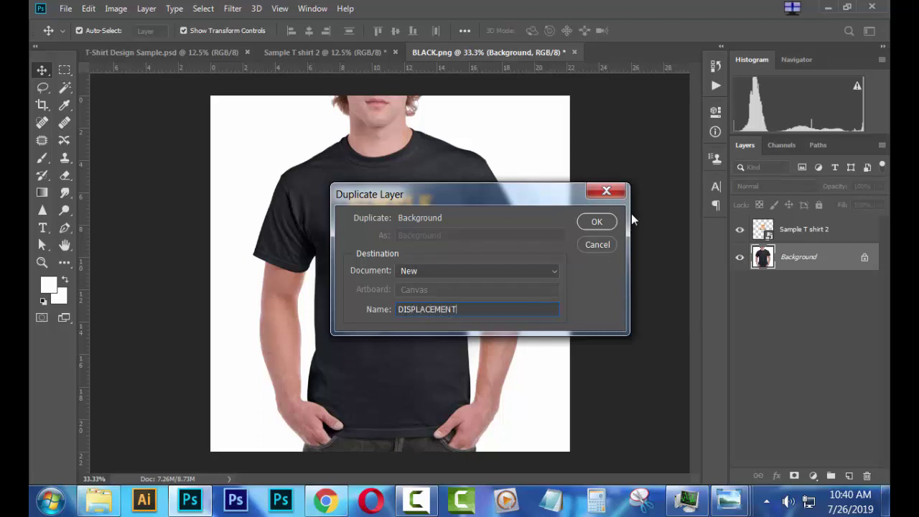
{"action": "left_click", "coordinate": [609, 224]}
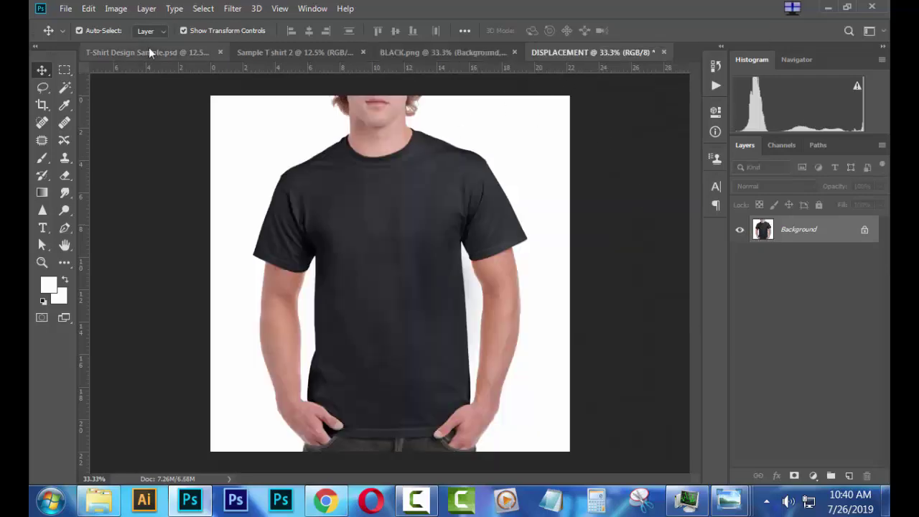
Save DISPLACEMENT as displacement.psd, replacing the existing file, and return to BLACK.png
{"action": "left_click", "coordinate": [67, 9]}
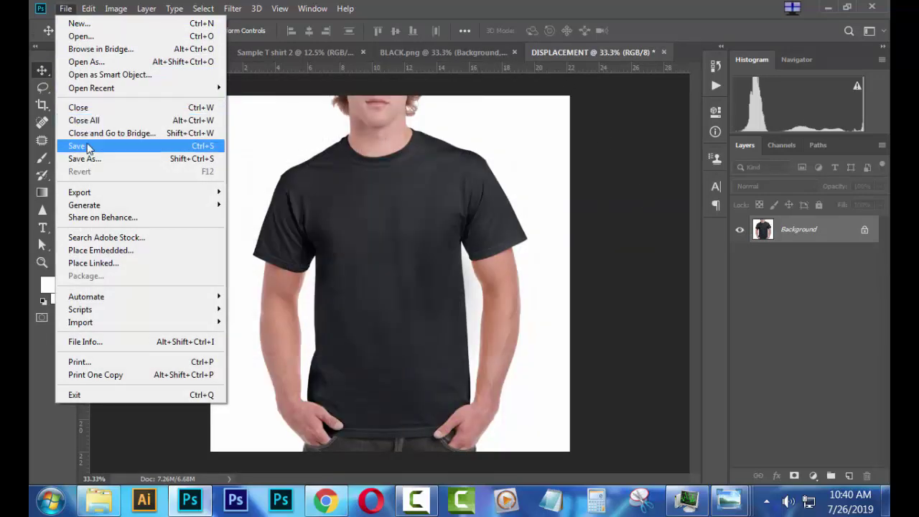
{"action": "left_click", "coordinate": [164, 148]}
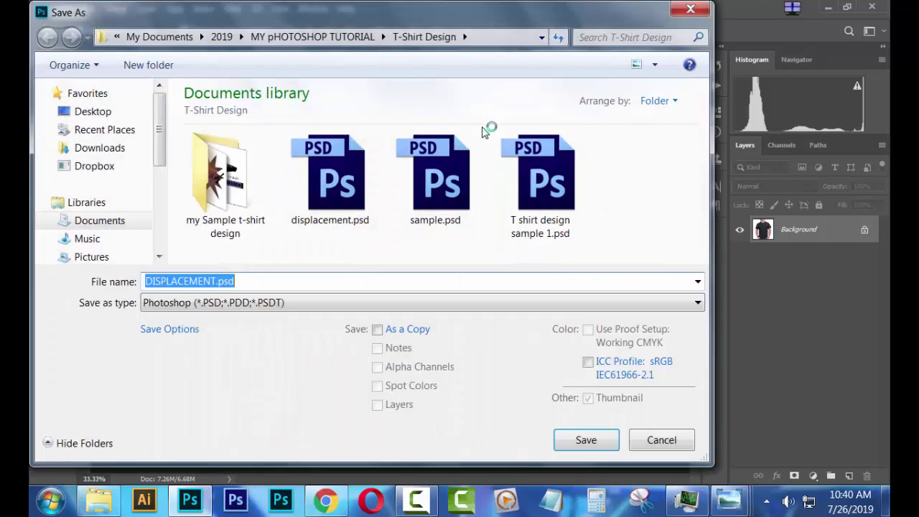
{"action": "left_click", "coordinate": [578, 441]}
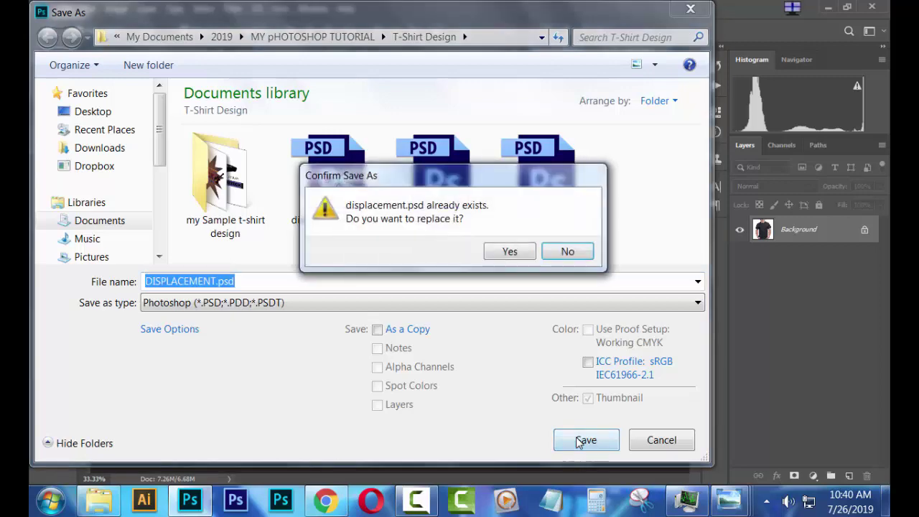
{"action": "left_click", "coordinate": [509, 253]}
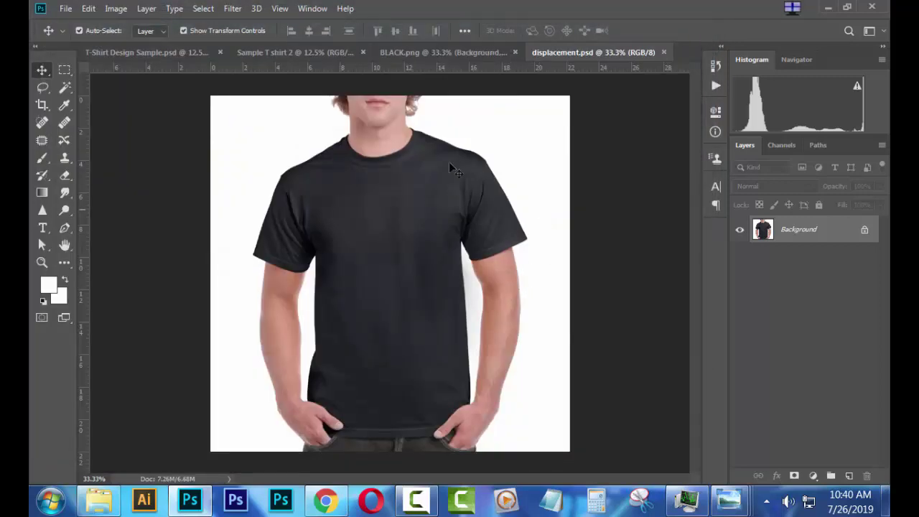
{"action": "left_click_drag", "start_coordinate": [451, 167], "coordinate": [436, 128]}
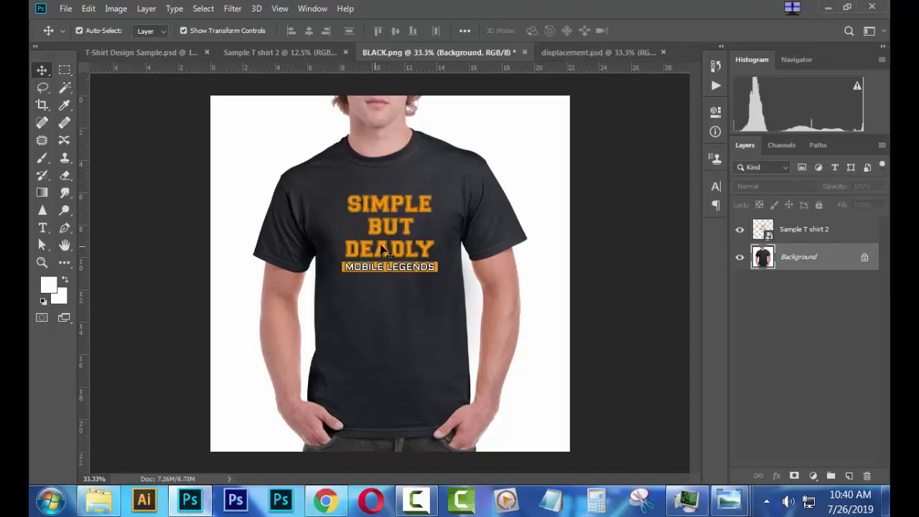
Apply a Displace filter to the Sample T shirt 2 layer using displacement.psd as the map
{"action": "left_click", "coordinate": [810, 232]}
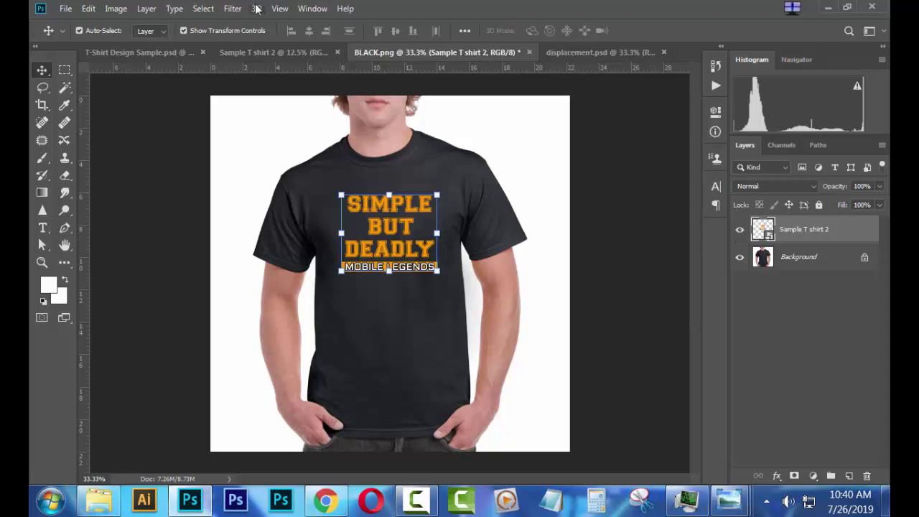
{"action": "left_click", "coordinate": [233, 8]}
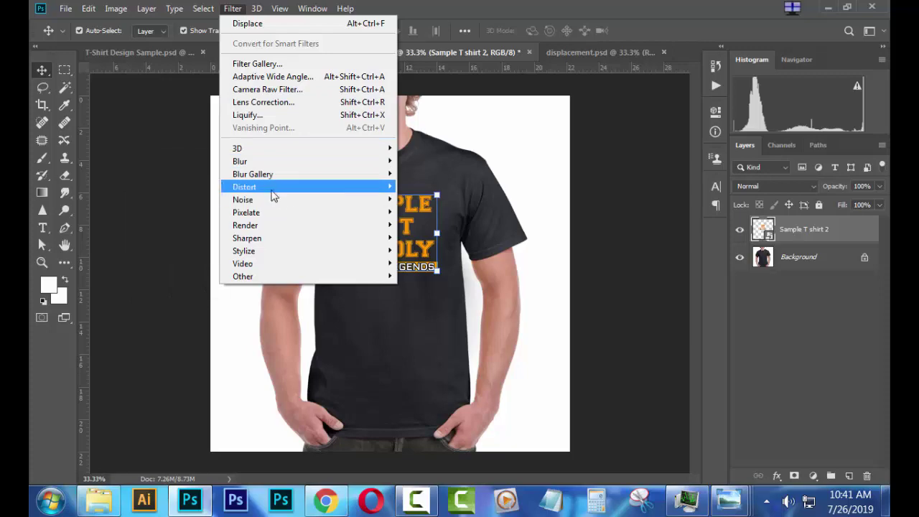
{"action": "mouse_move", "coordinate": [244, 187]}
{"action": "left_click", "coordinate": [214, 187]}
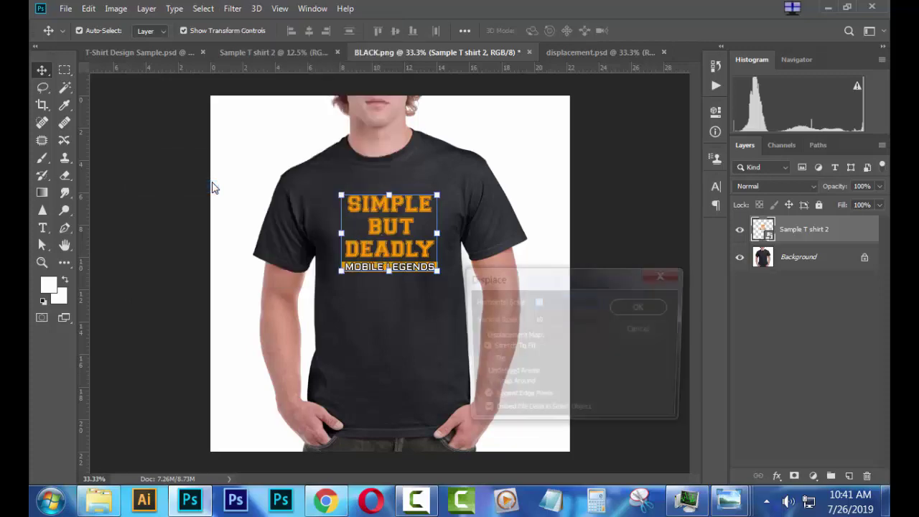
{"action": "left_click", "coordinate": [639, 310]}
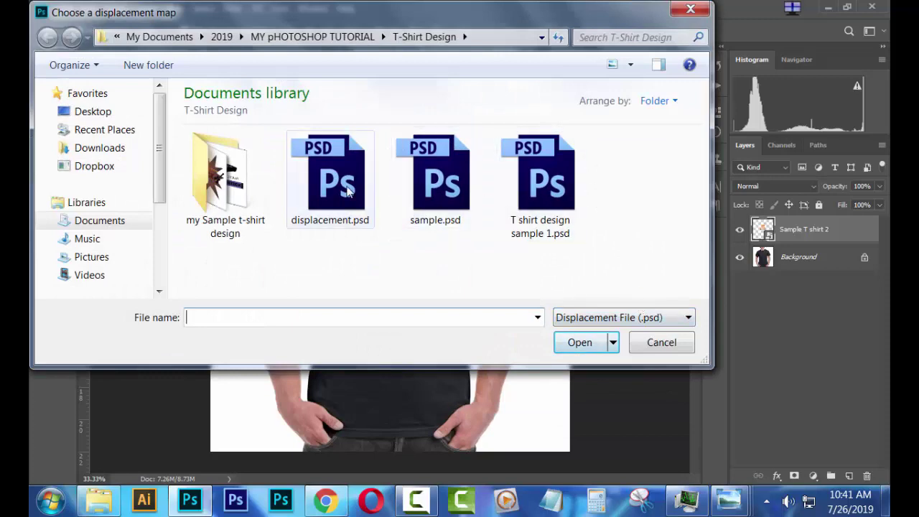
{"action": "left_click", "coordinate": [348, 190]}
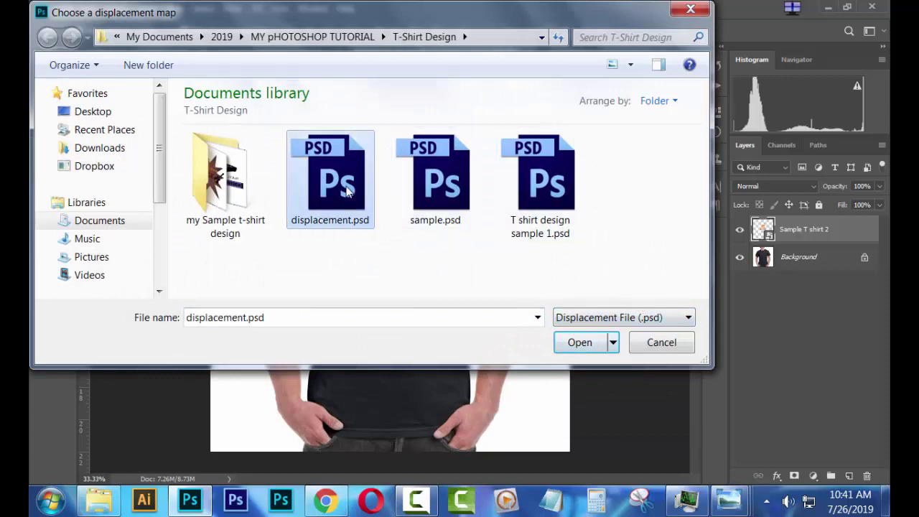
{"action": "left_click", "coordinate": [577, 340]}
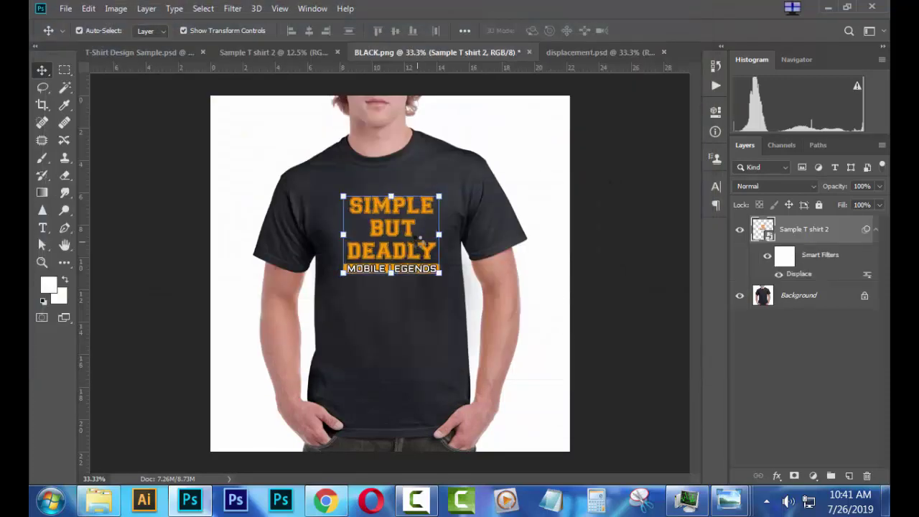
{"action": "left_click", "coordinate": [622, 263]}
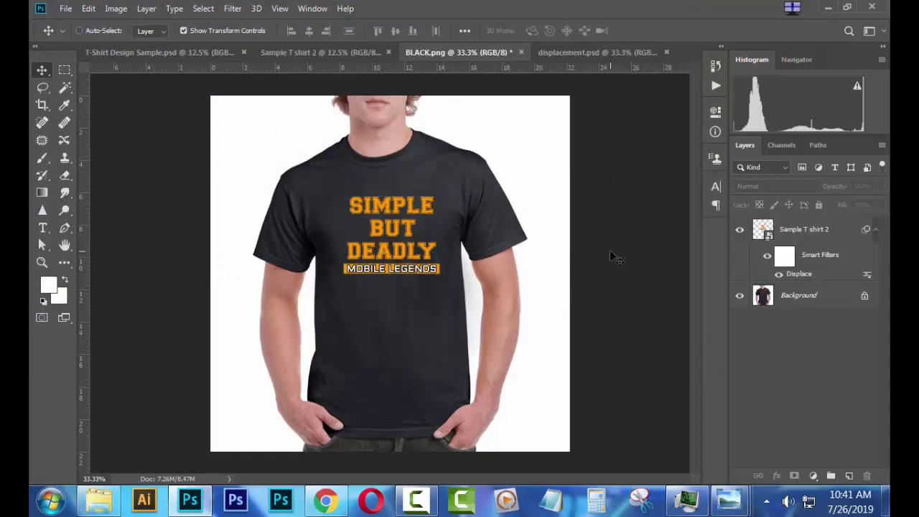
{"action": "key", "text": "ctrl+plus"}
{"action": "key", "text": "ctrl+plus"}
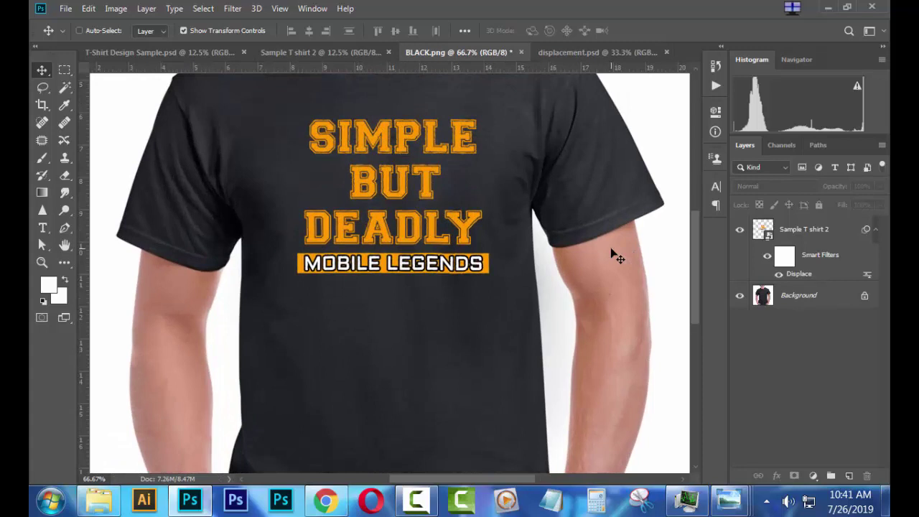
{"action": "key", "text": "ctrl+plus"}
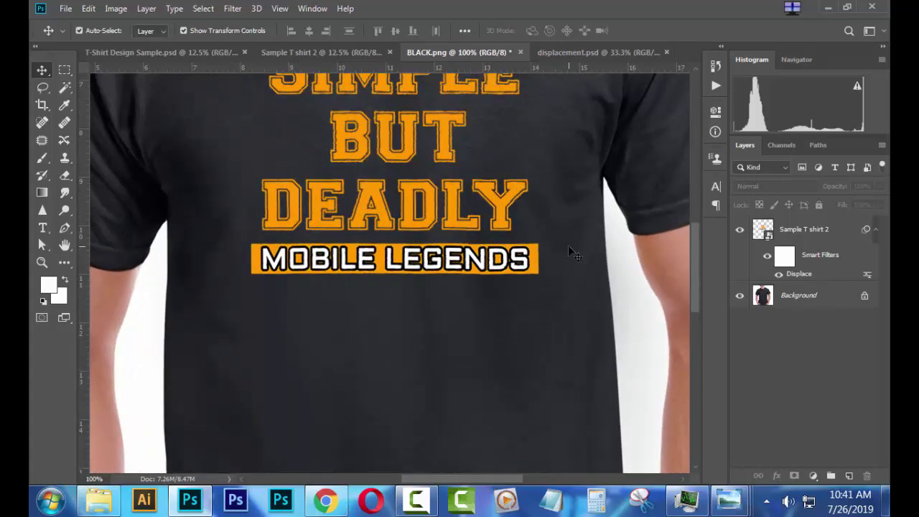
{"action": "scroll", "coordinate": [568, 245], "scroll_direction": "up", "scroll_amount": 3}
{"action": "scroll", "coordinate": [546, 243], "scroll_direction": "up", "scroll_amount": 1}
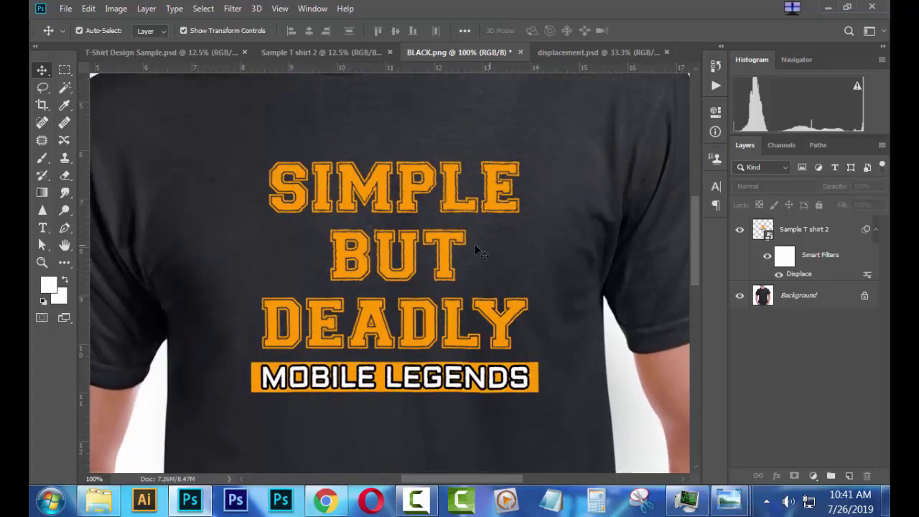
{"action": "key", "text": "ctrl+minus"}
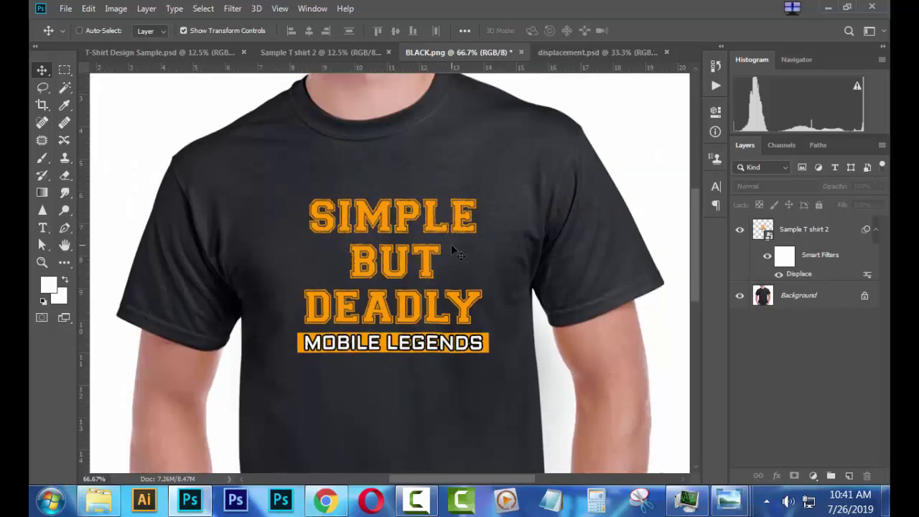
{"action": "key", "text": "ctrl+minus"}
{"action": "left_click", "coordinate": [420, 265], "text": "ctrl"}
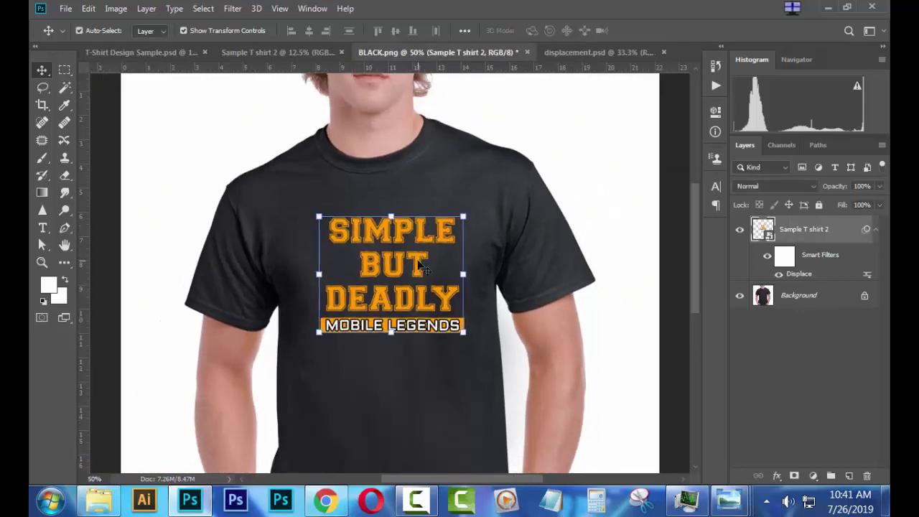
{"action": "key", "text": "ctrl+minus"}
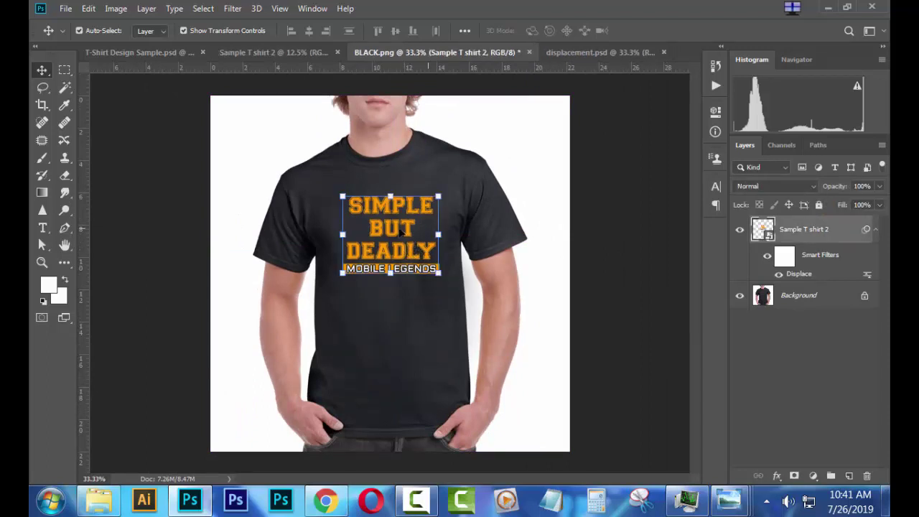
Add Bevel & Emboss (Inner Bevel, Smooth, depth 100%, size 18 px) to the design
{"action": "left_click", "coordinate": [776, 475]}
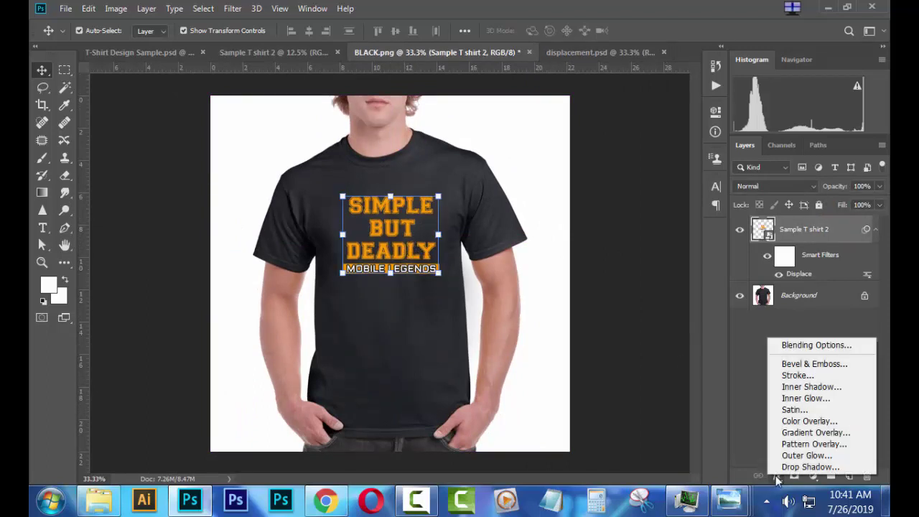
{"action": "left_click", "coordinate": [808, 365]}
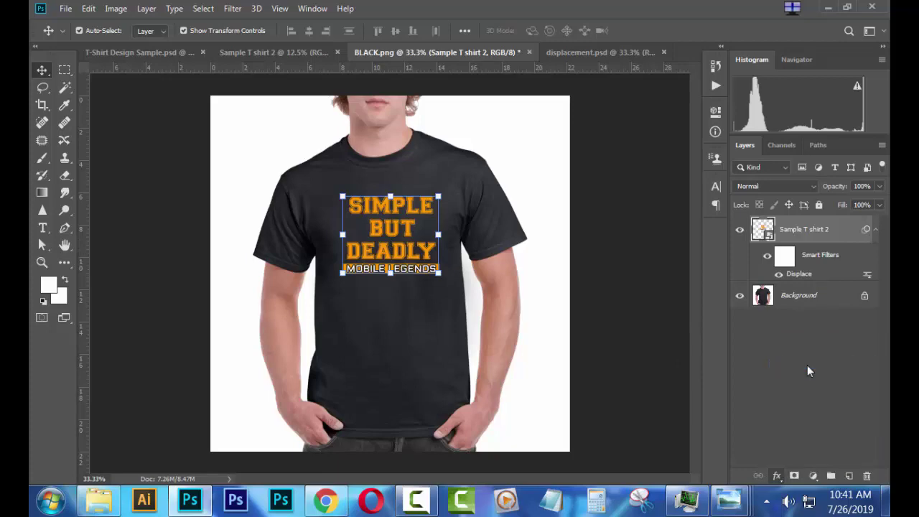
{"action": "left_click_drag", "start_coordinate": [505, 122], "coordinate": [658, 118]}
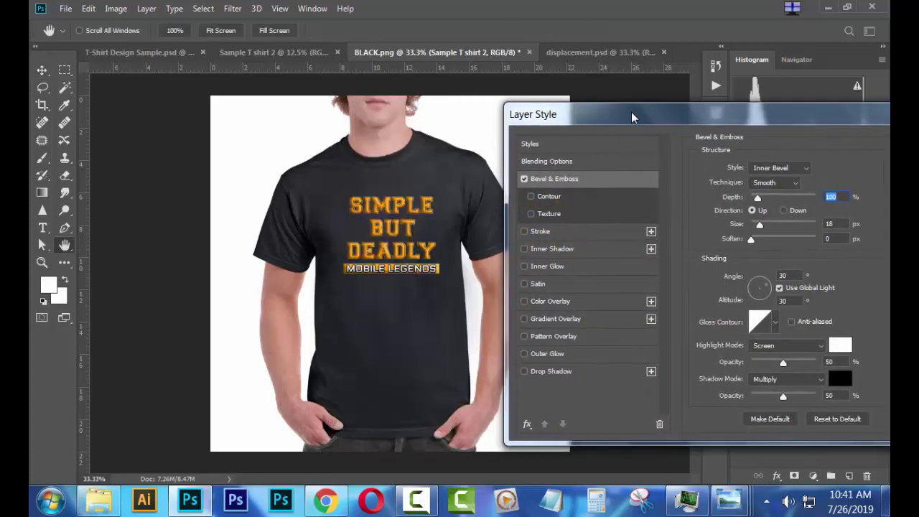
{"action": "left_click", "coordinate": [525, 179]}
{"action": "left_click", "coordinate": [525, 178]}
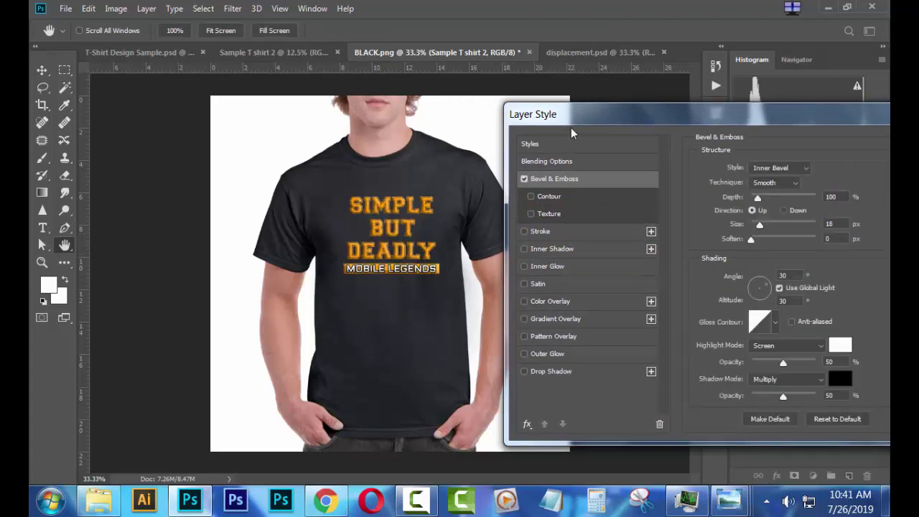
{"action": "left_click_drag", "start_coordinate": [578, 119], "coordinate": [471, 99]}
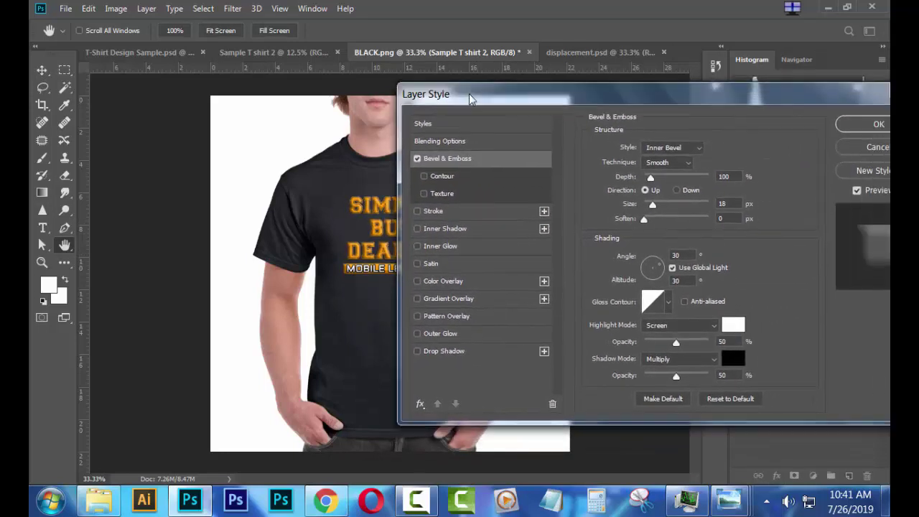
{"action": "left_click", "coordinate": [844, 126]}
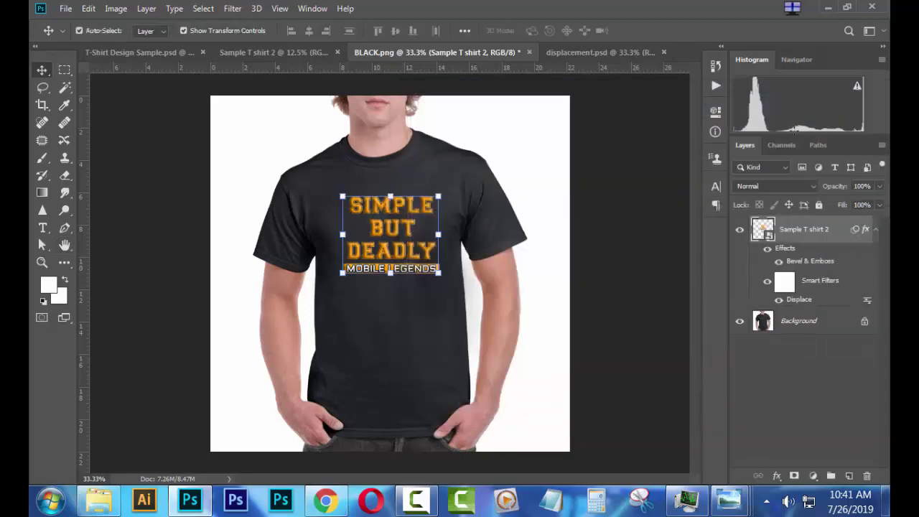
{"action": "left_click", "coordinate": [602, 275]}
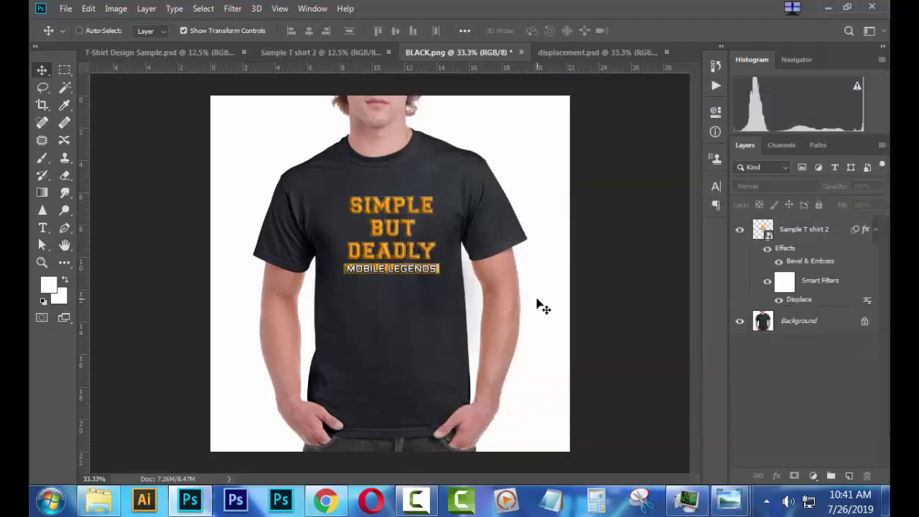
Nudge the SIMPLE BUT DEADLY design a few pixels up and left, then fit the mockup on screen
{"action": "key", "text": "ctrl+plus"}
{"action": "key", "text": "ctrl+plus"}
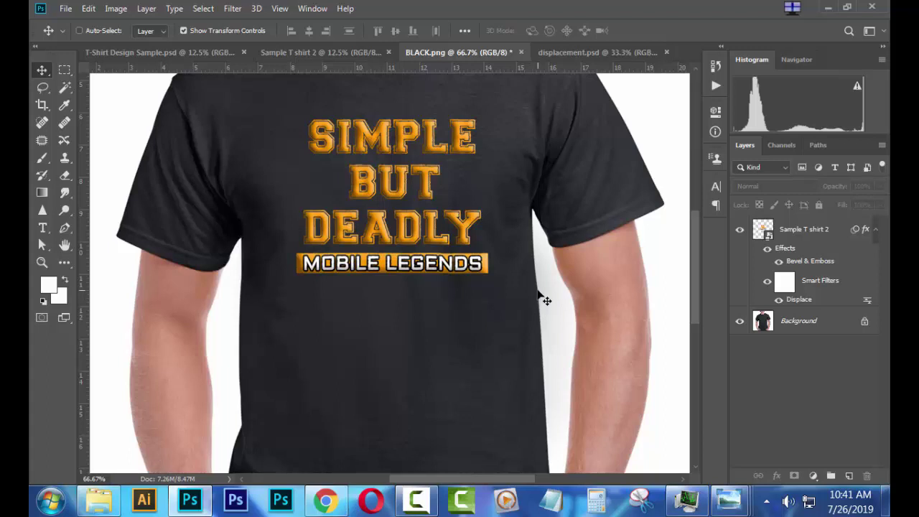
{"action": "key", "text": "ctrl+plus"}
{"action": "scroll", "coordinate": [565, 262], "scroll_direction": "up", "scroll_amount": 2}
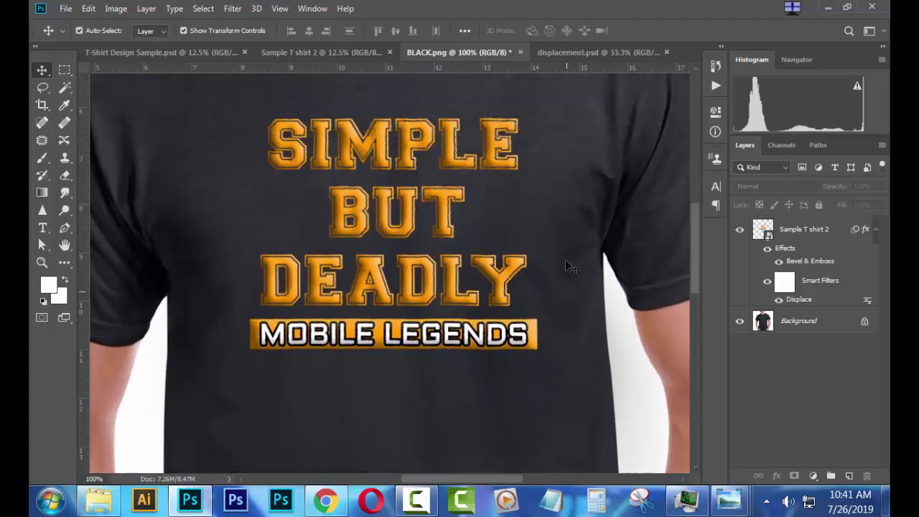
{"action": "scroll", "coordinate": [565, 264], "scroll_direction": "up", "scroll_amount": 1}
{"action": "left_click", "coordinate": [450, 273]}
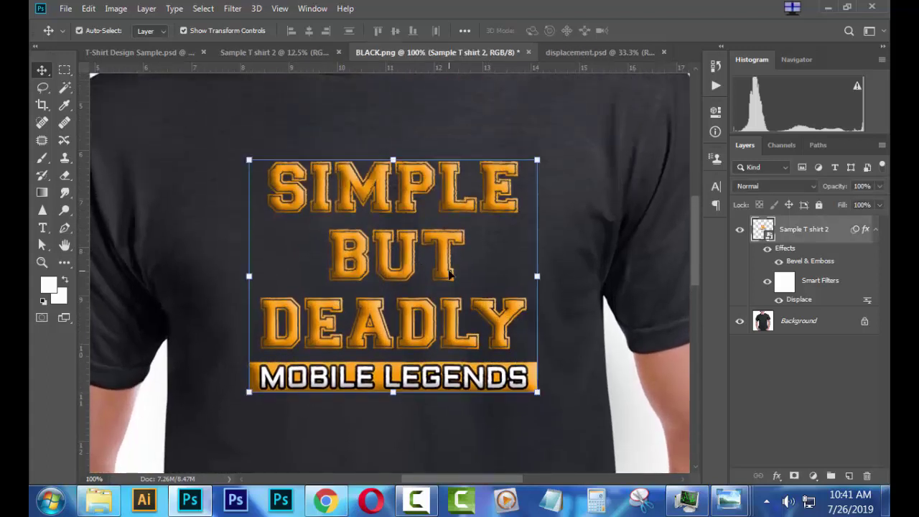
{"action": "key", "text": "Up"}
{"action": "key", "text": "Up"}
{"action": "key", "text": "Up"}
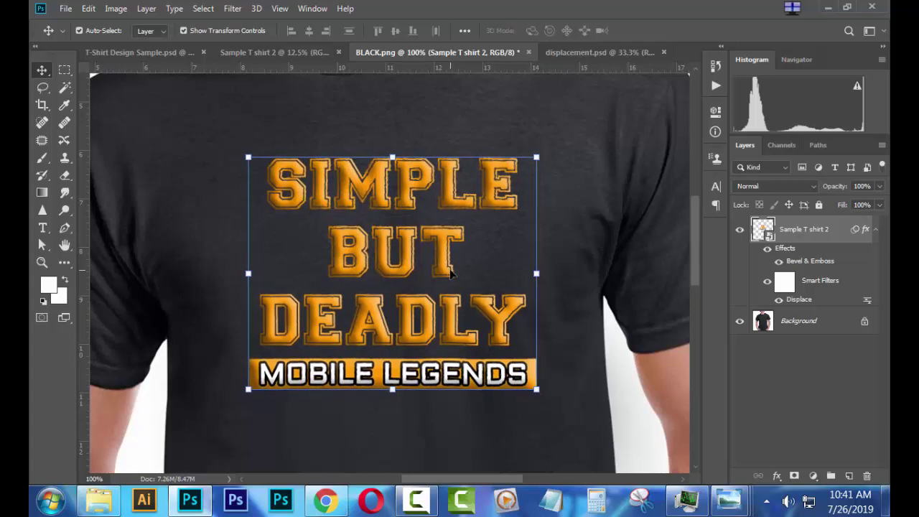
{"action": "key", "text": "Left"}
{"action": "key", "text": "Left"}
{"action": "key", "text": "Left"}
{"action": "key", "text": "Up"}
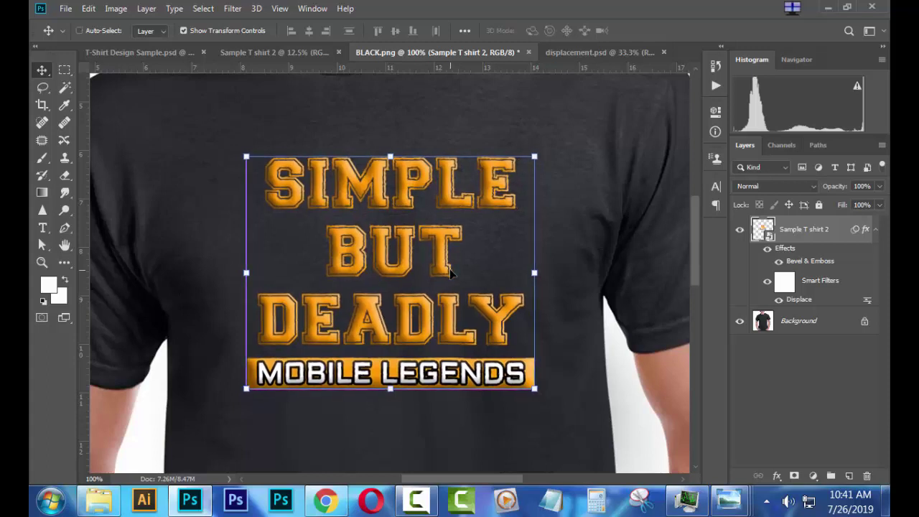
{"action": "key", "text": "ctrl+0"}
{"action": "left_click", "coordinate": [650, 287]}
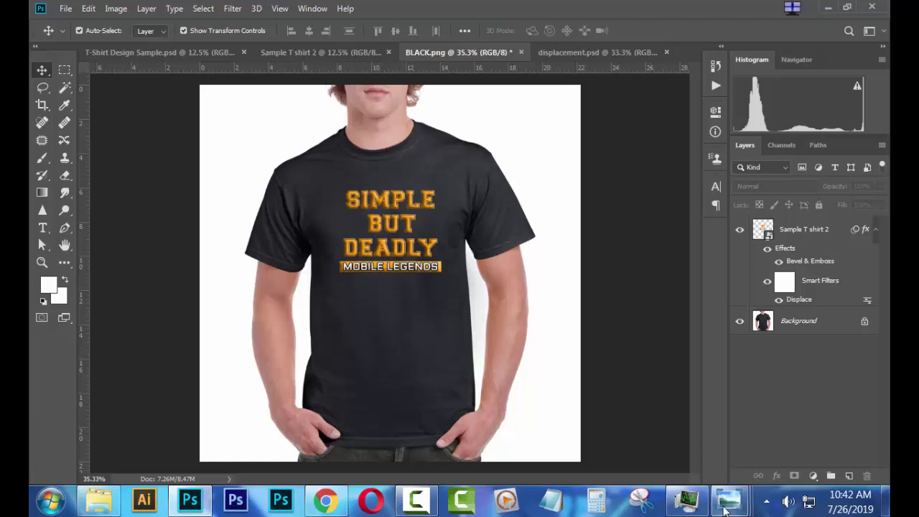
{"action": "mouse_move", "coordinate": [728, 500]}
{"action": "left_click", "coordinate": [424, 440]}
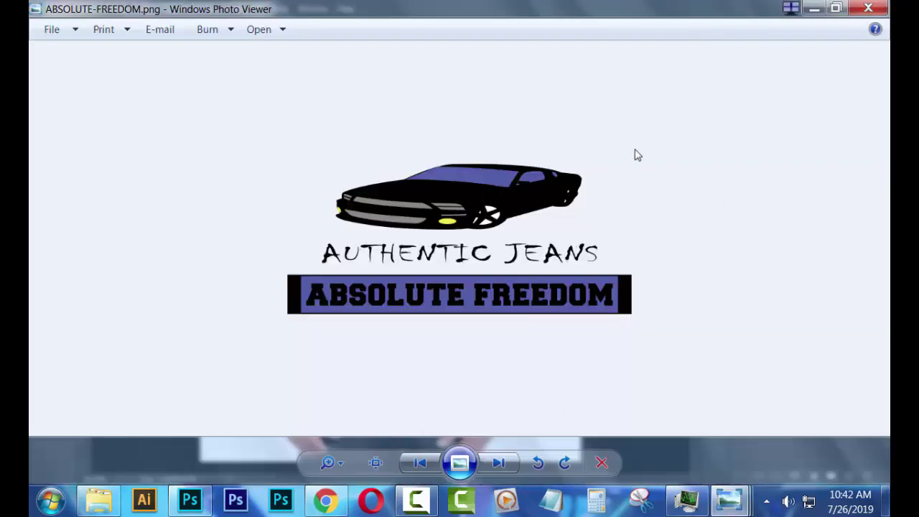
{"action": "left_click", "coordinate": [506, 467]}
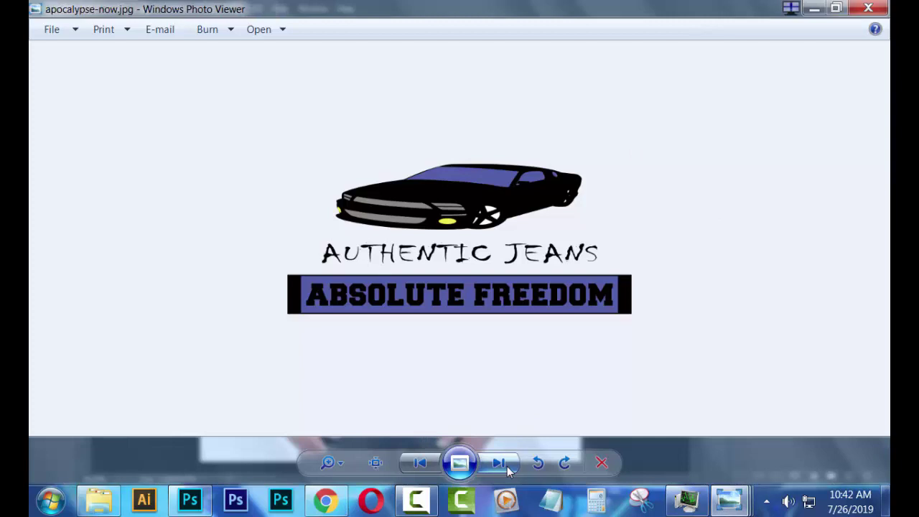
{"action": "left_click", "coordinate": [507, 468]}
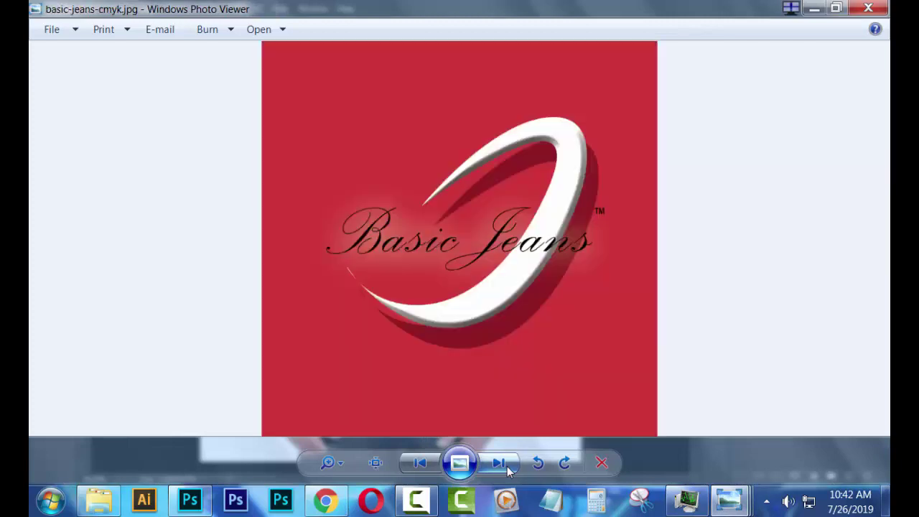
{"action": "left_click", "coordinate": [508, 471]}
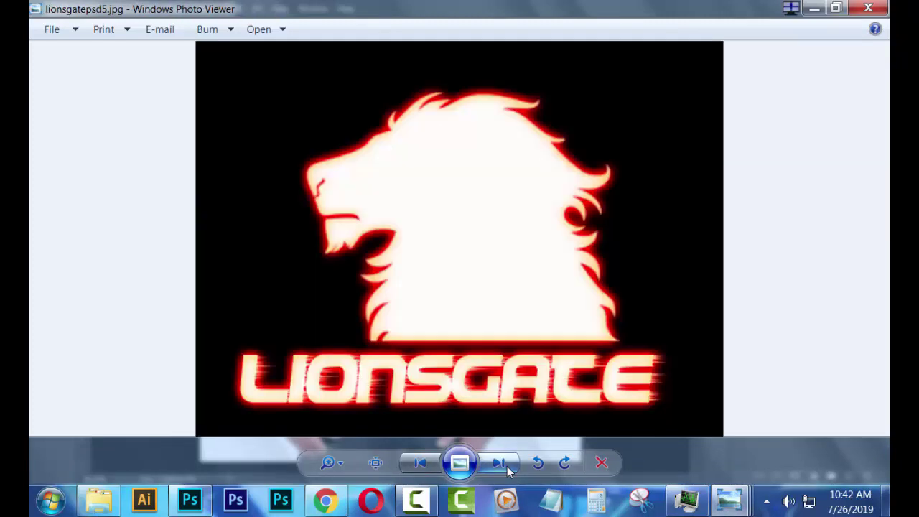
{"action": "left_click", "coordinate": [507, 470]}
{"action": "left_click", "coordinate": [508, 470]}
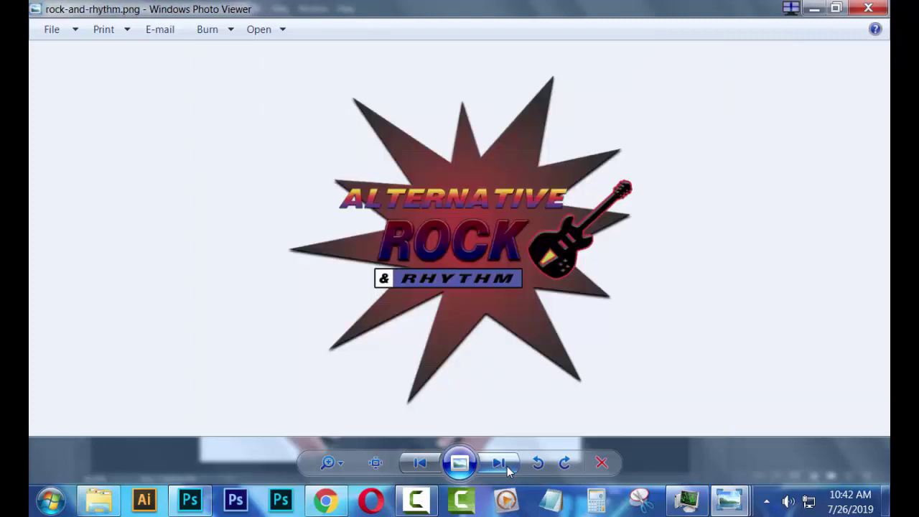
{"action": "left_click", "coordinate": [508, 470]}
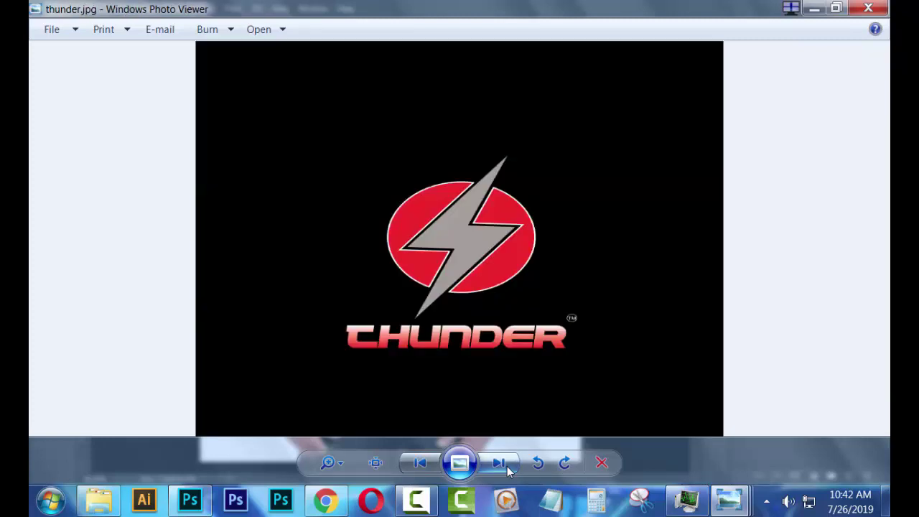
{"action": "left_click", "coordinate": [507, 470]}
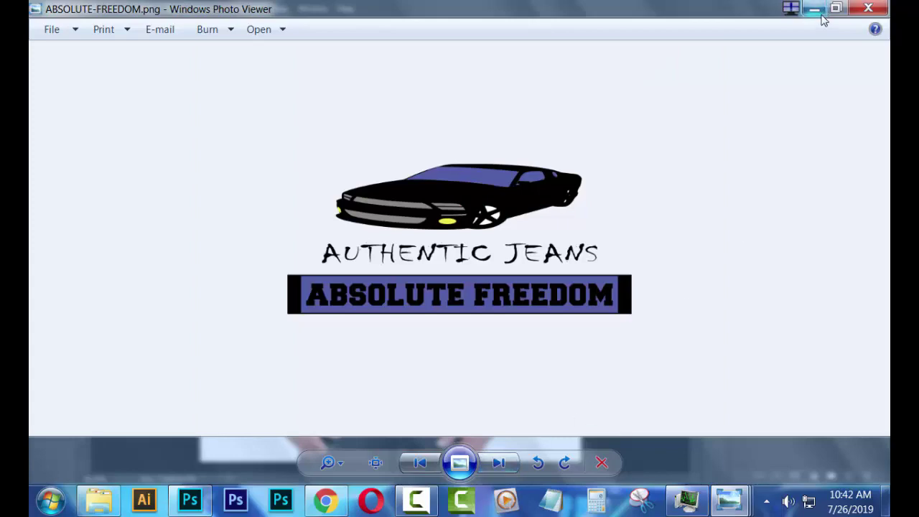
{"action": "left_click", "coordinate": [815, 8]}
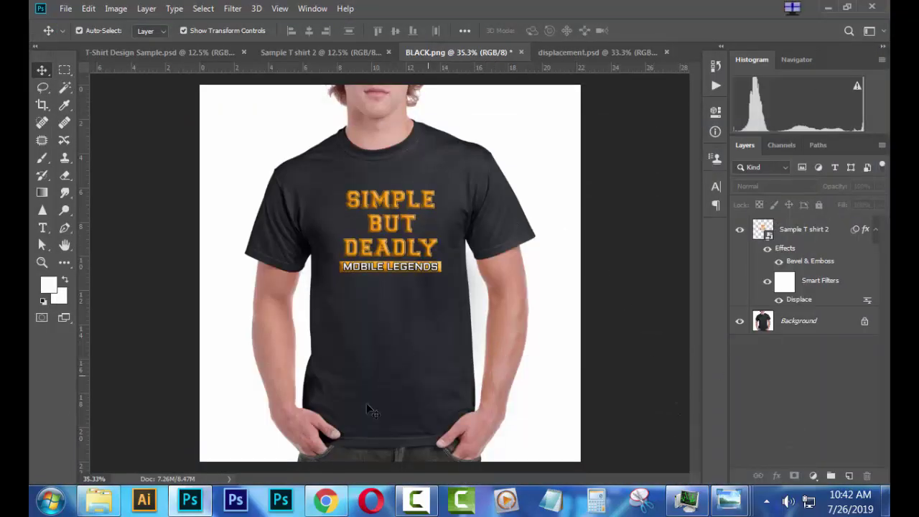
{"action": "left_click", "coordinate": [322, 503]}
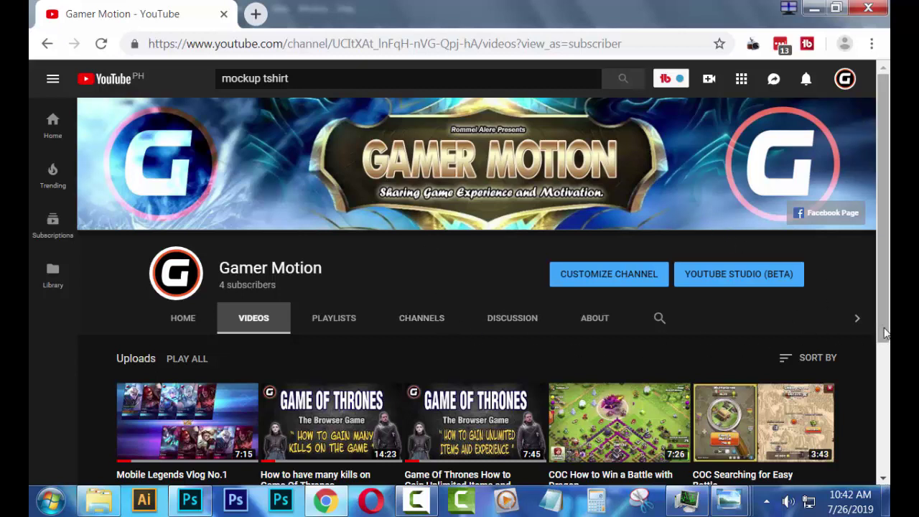
{"action": "scroll", "coordinate": [885, 334], "scroll_direction": "down", "scroll_amount": 1}
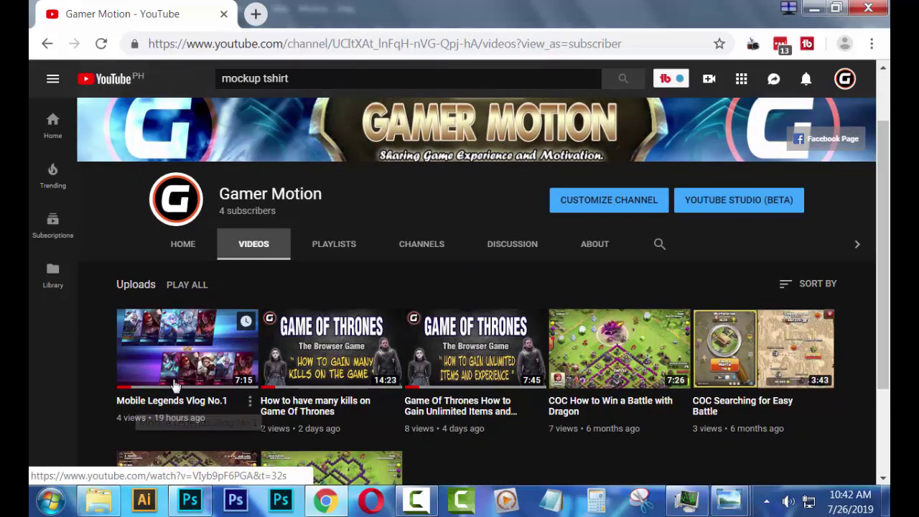
{"action": "left_click", "coordinate": [189, 501]}
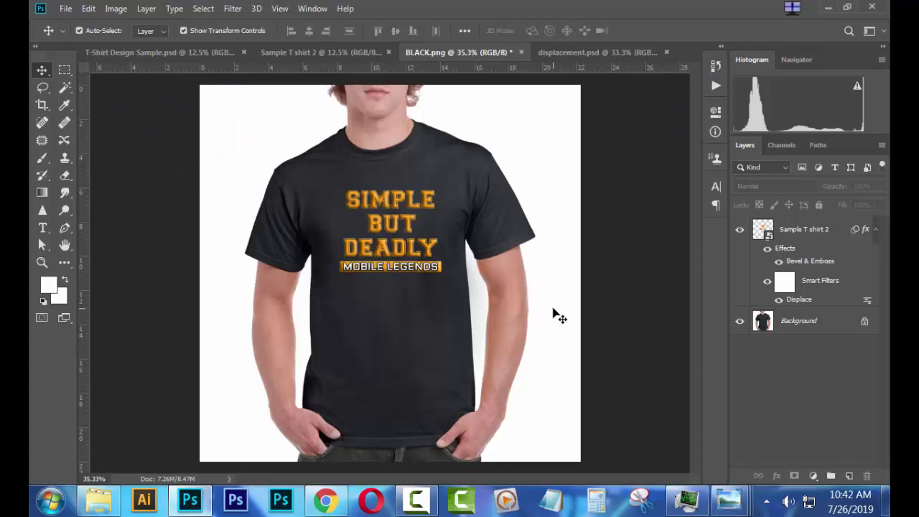
Bring the Gamer Motion YouTube channel page in Chrome to the front
{"action": "key", "text": "ctrl+plus"}
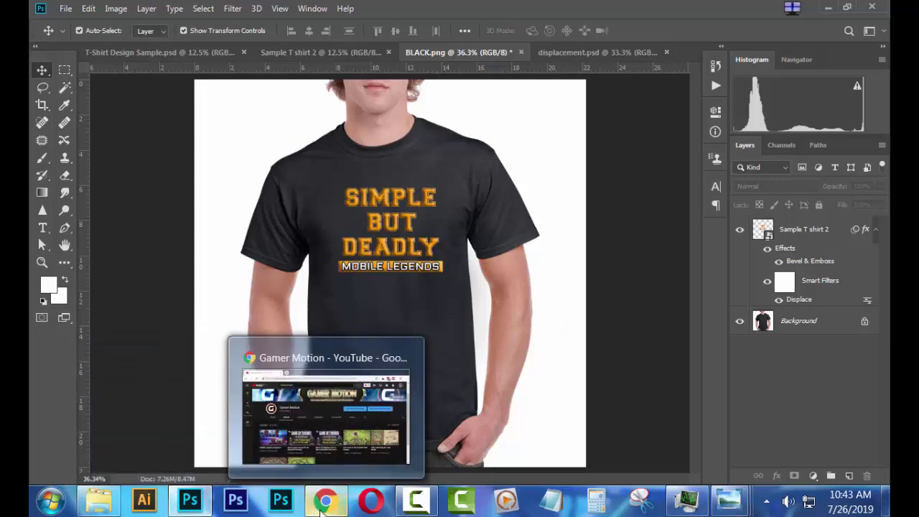
{"action": "left_click", "coordinate": [327, 503]}
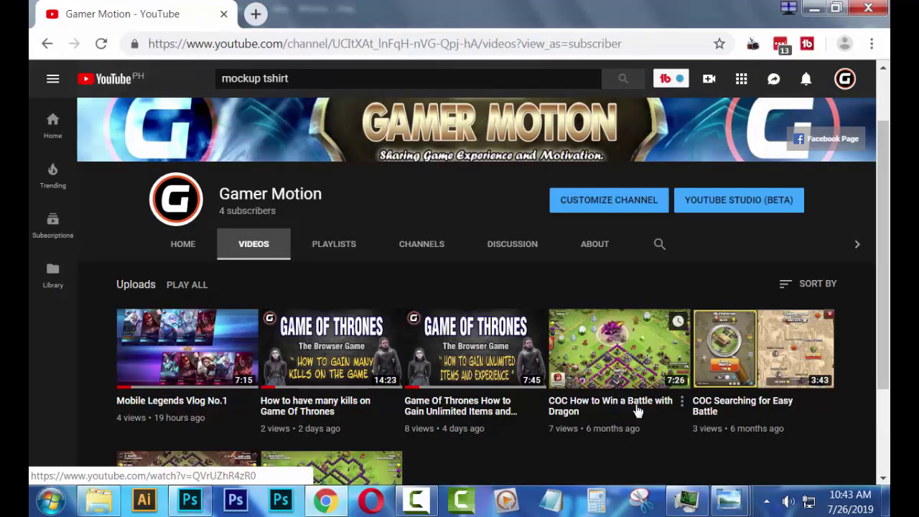